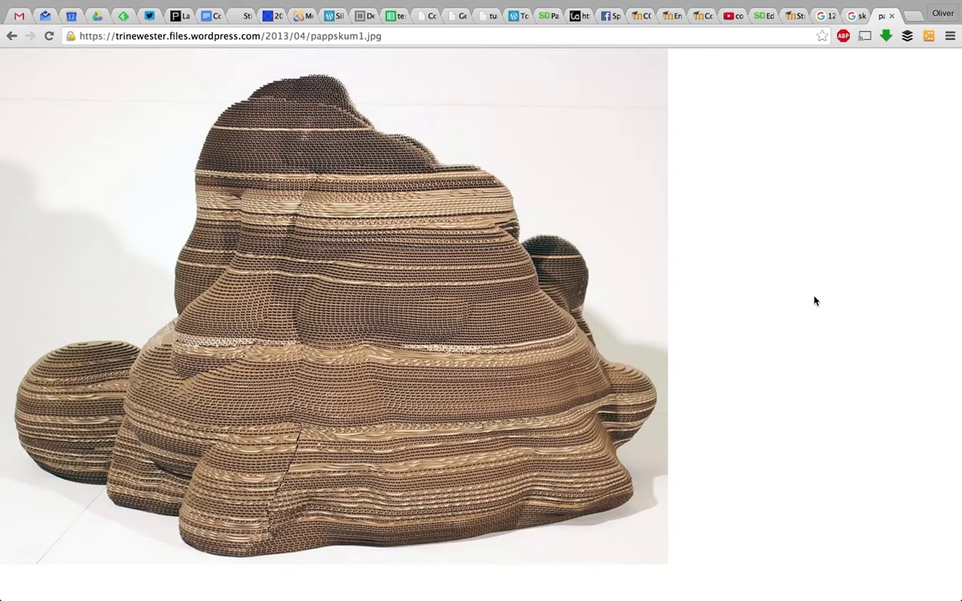
- Search Google for 'sketchup stl' and open the SketchUp STL Extension Warehouse page
key("ctrl+t")
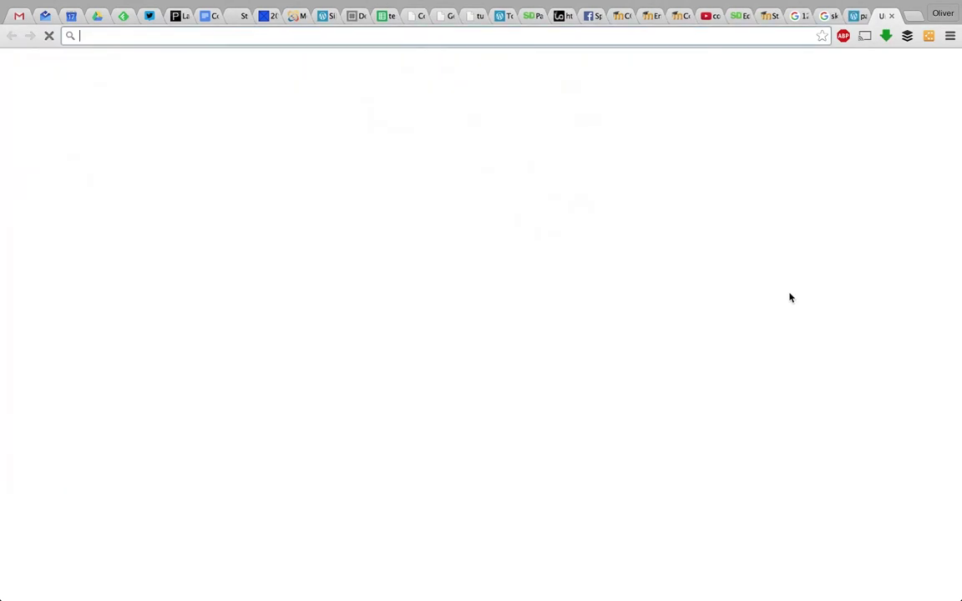
type("sketchup")
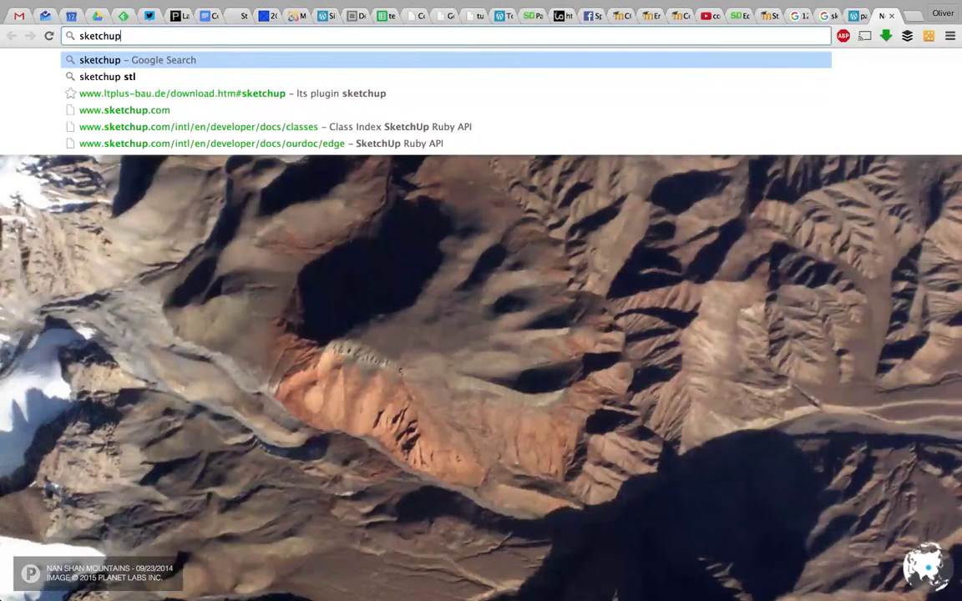
key("Return")
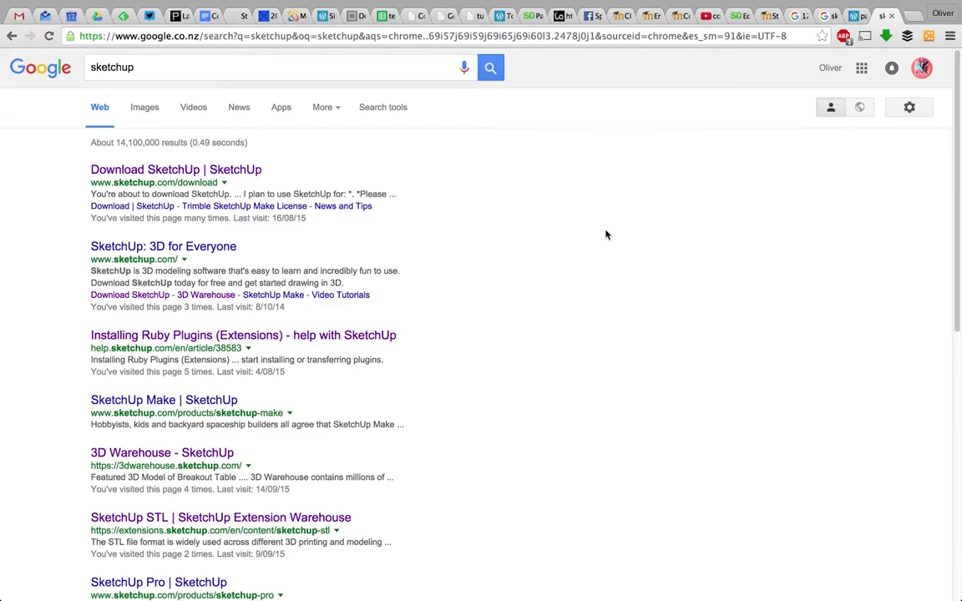
key("super+w")
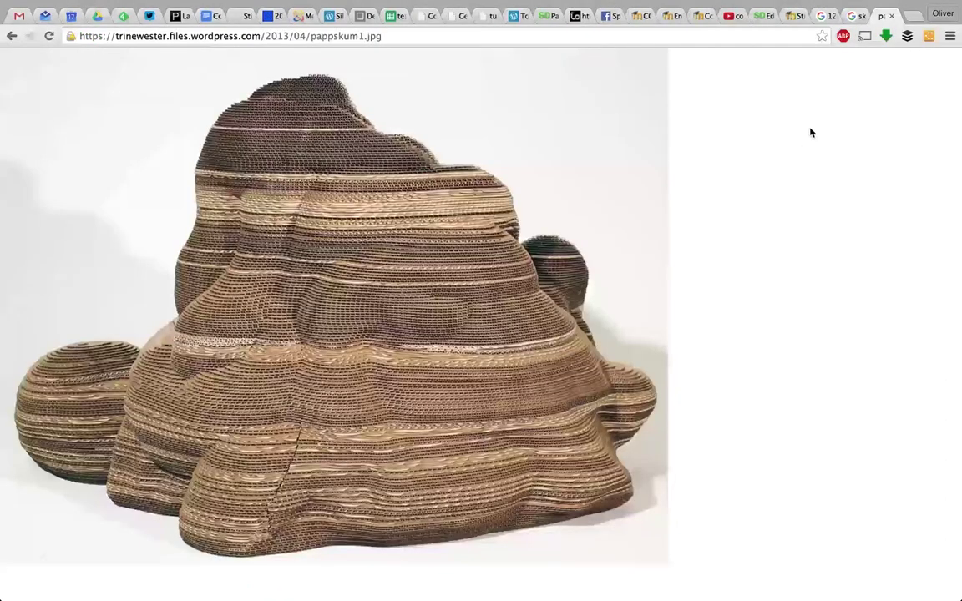
left_click(853, 17)
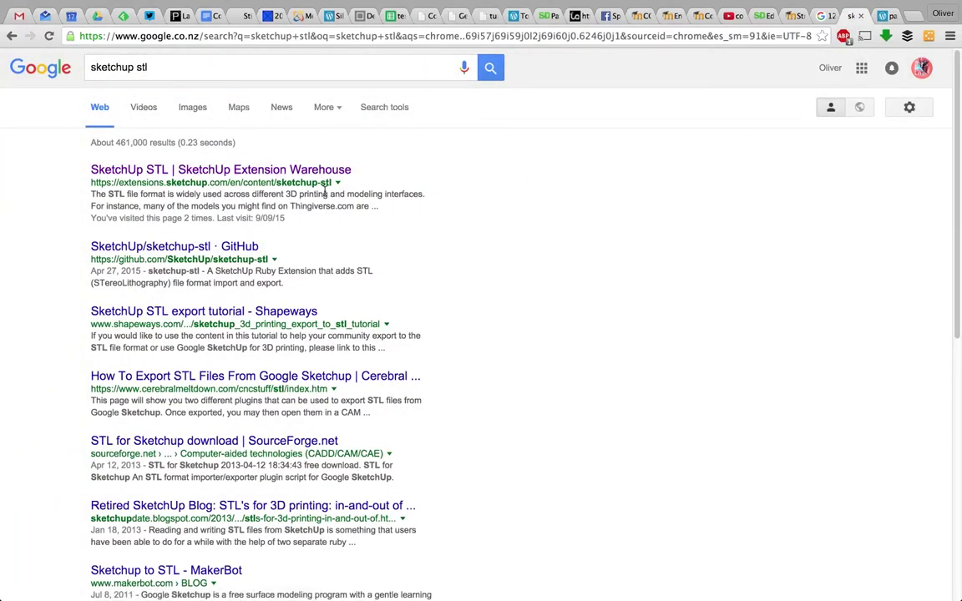
left_click(177, 171)
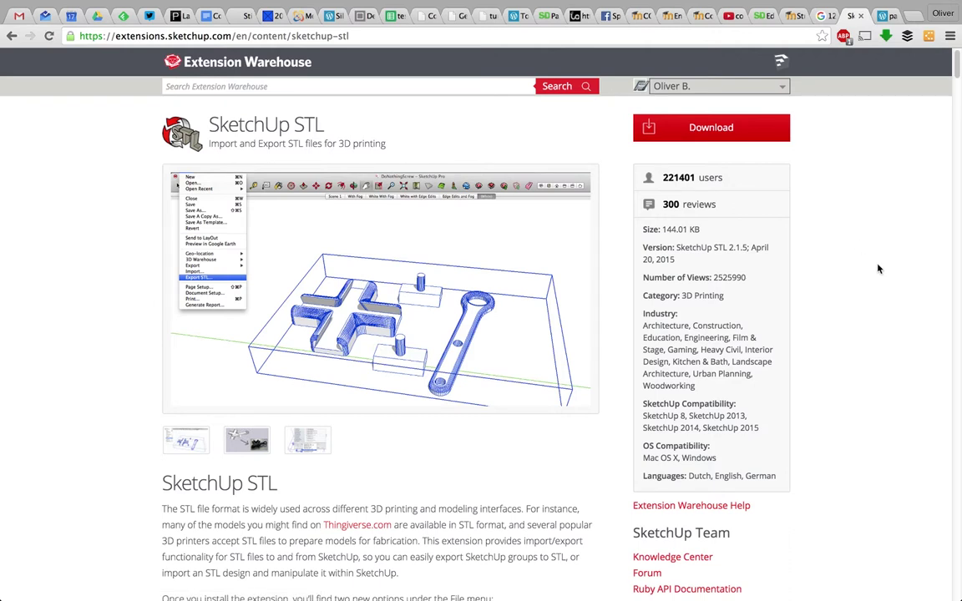
- Install sketchup-stl-2.1.5.rbz from Preferences > Extensions and check STL Import & Export 2.1.5 is listed
key("ctrl+Left")
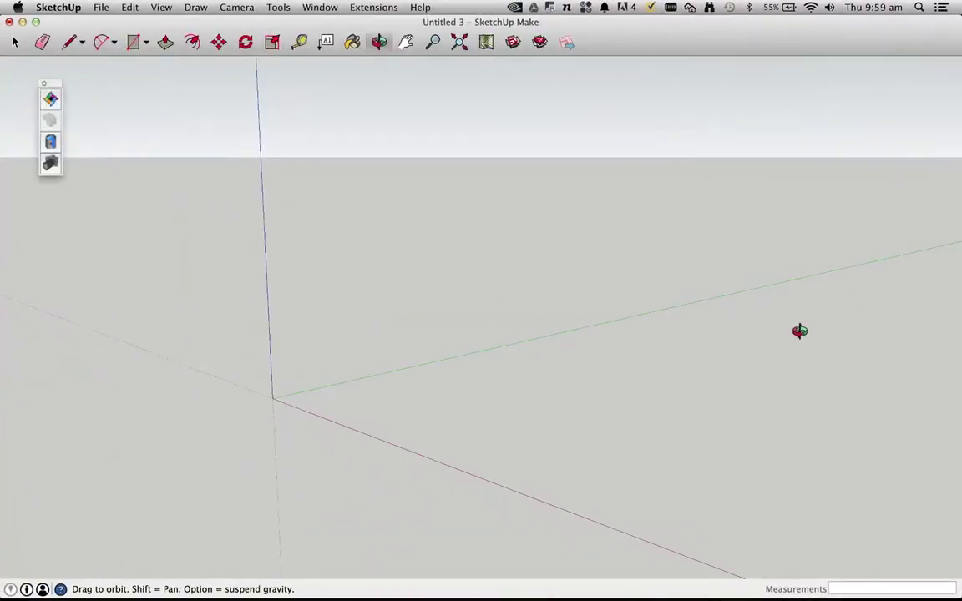
left_click(65, 9)
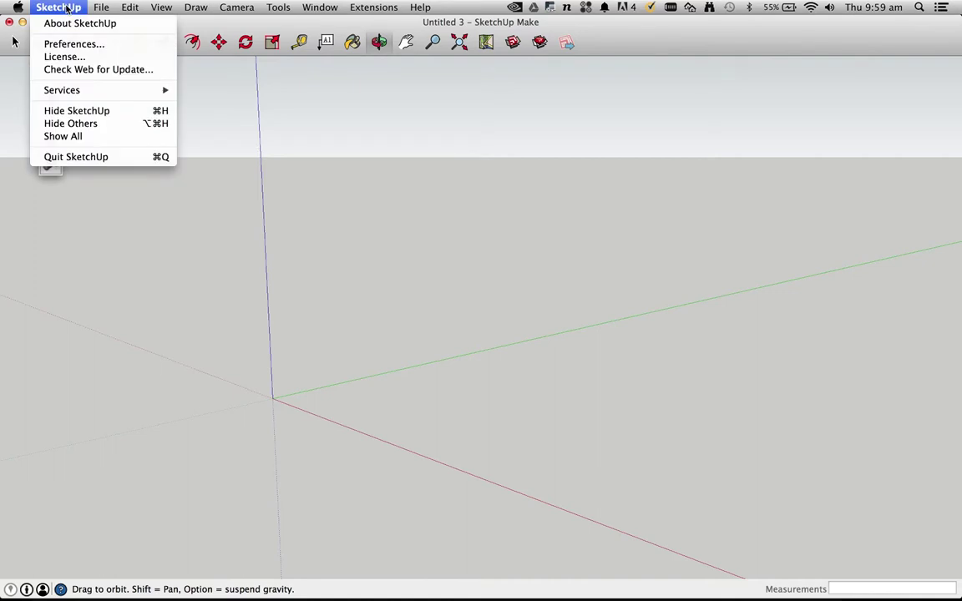
left_click(67, 46)
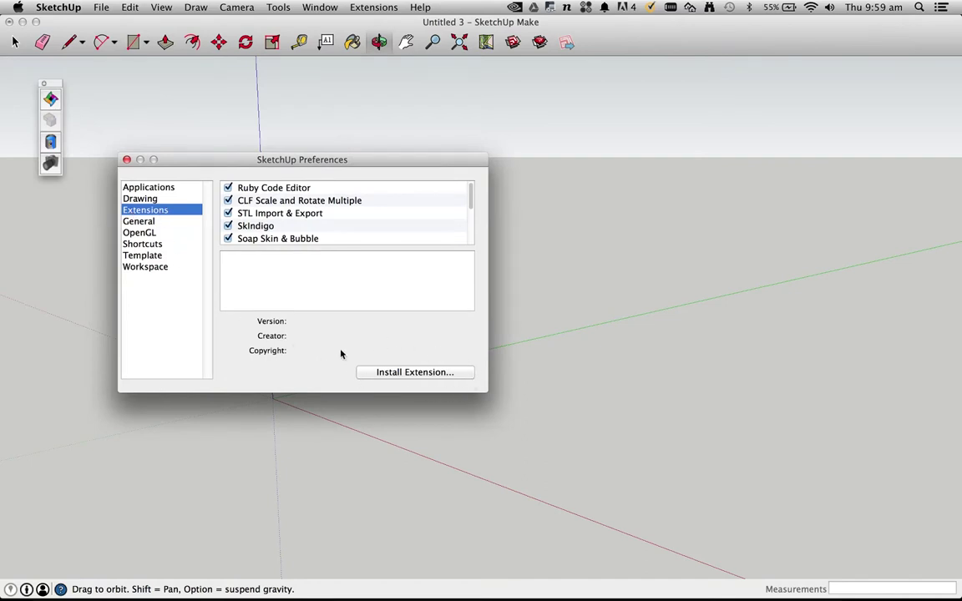
left_click(387, 371)
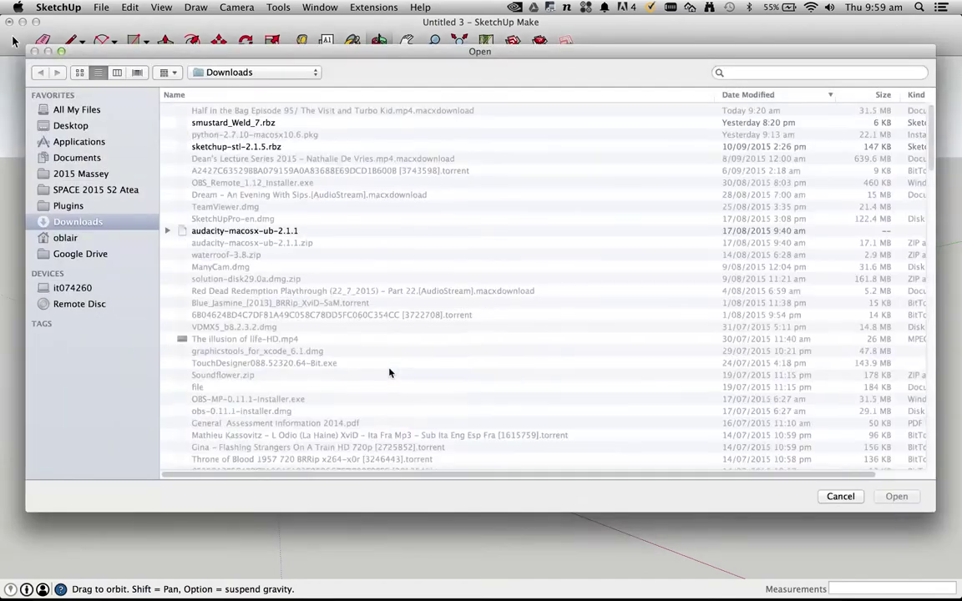
left_click(187, 145)
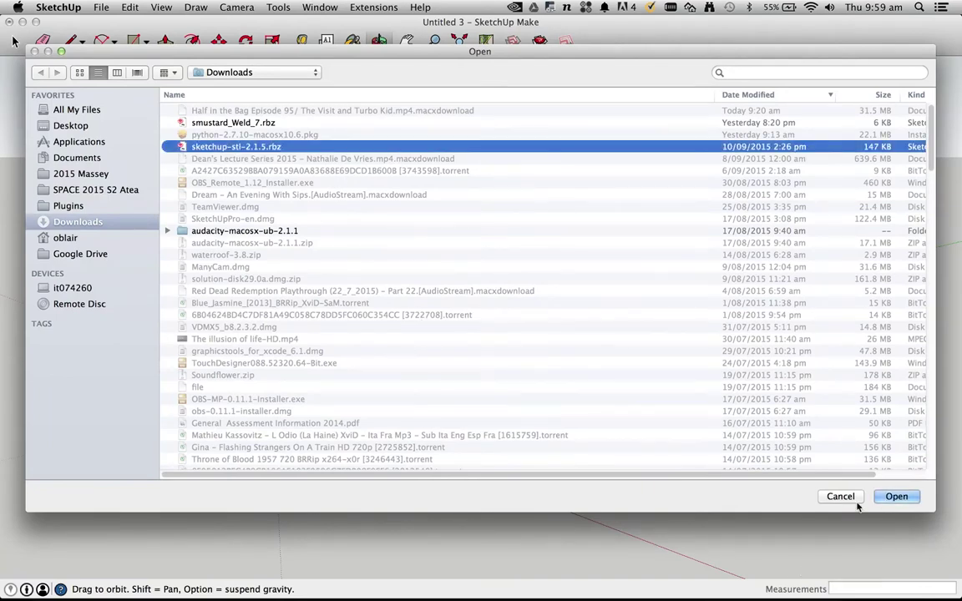
left_click(897, 497)
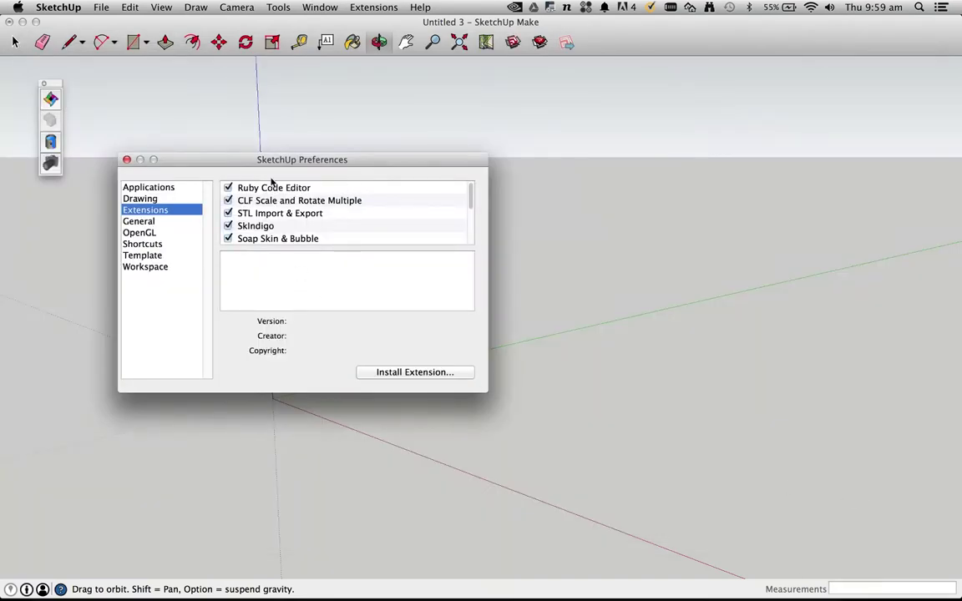
scroll(358, 237, "down", 5)
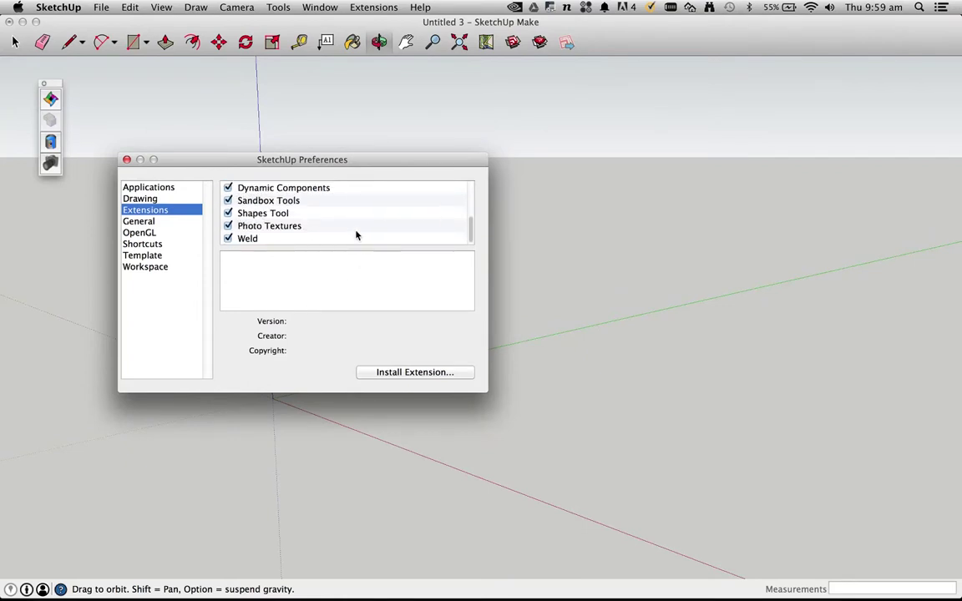
scroll(356, 235, "up", 5)
left_click(293, 214)
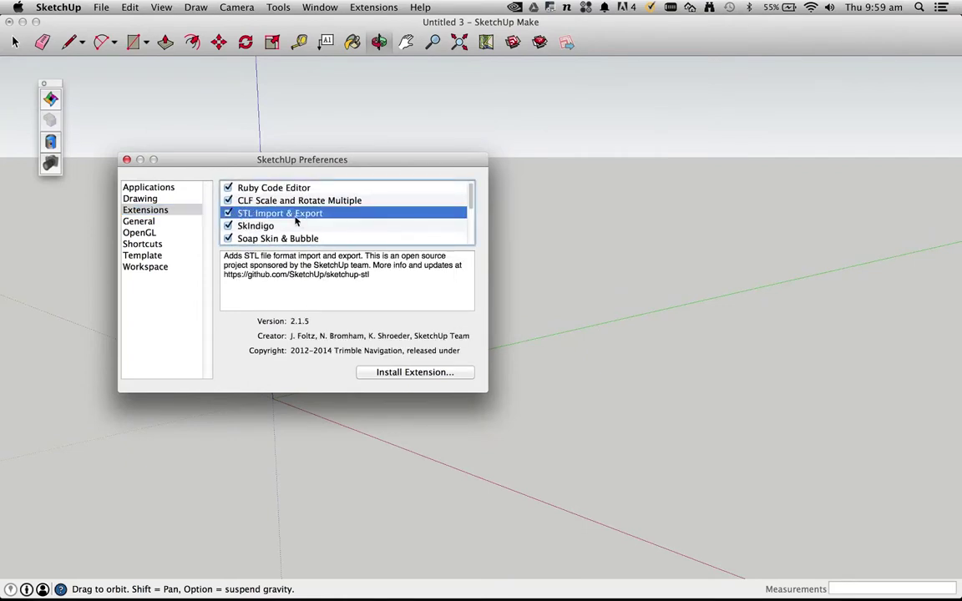
left_click(127, 160)
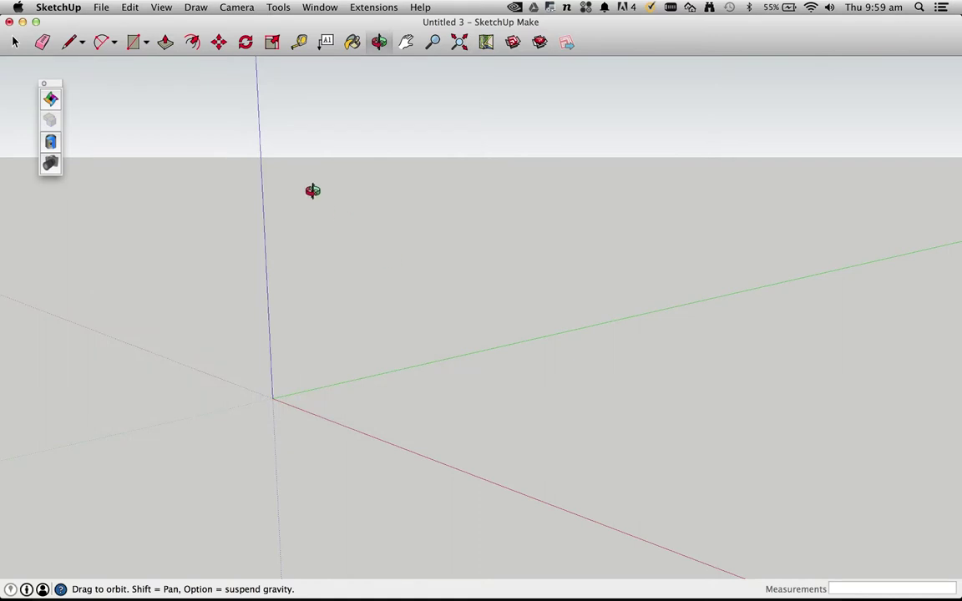
- Draw a 200 × 200 mm rectangle starting at the axis origin
left_click(100, 8)
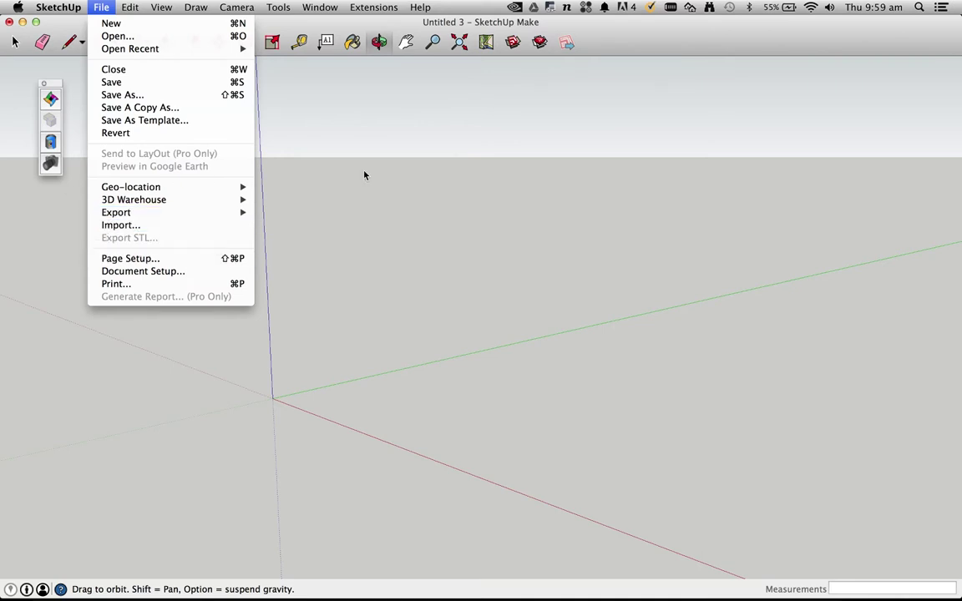
left_click(94, 8)
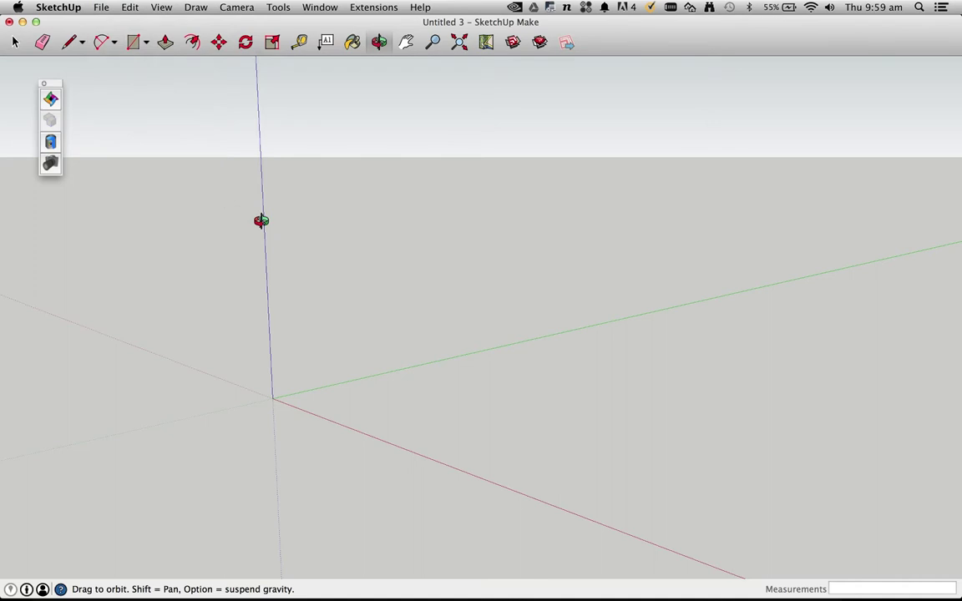
key("r")
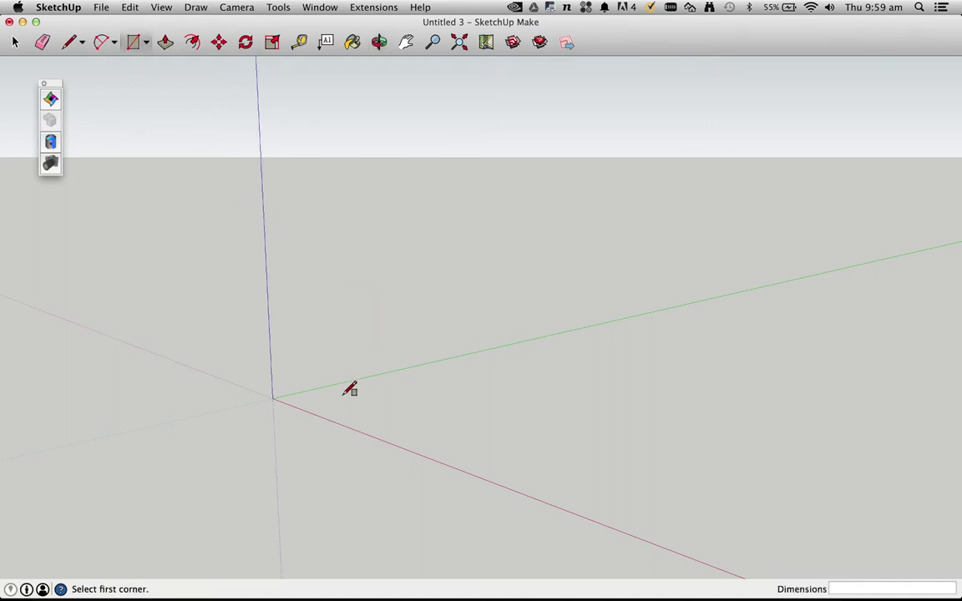
left_click(275, 397)
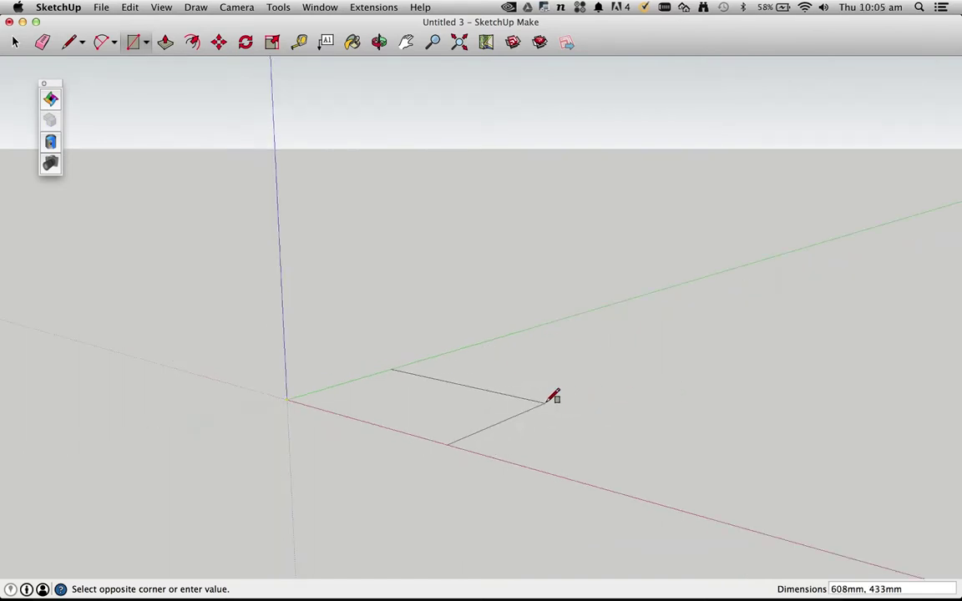
type("200,200")
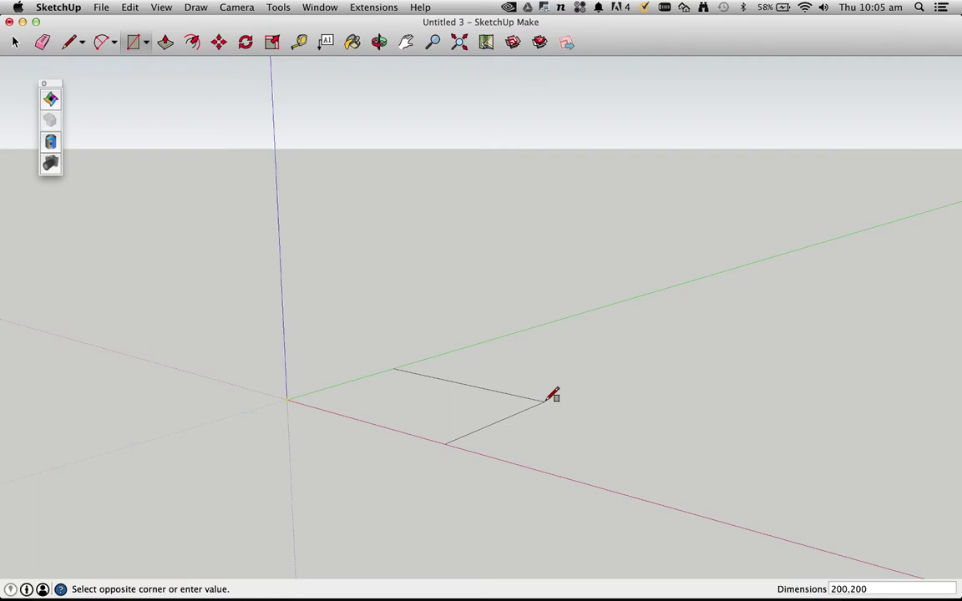
key("Return")
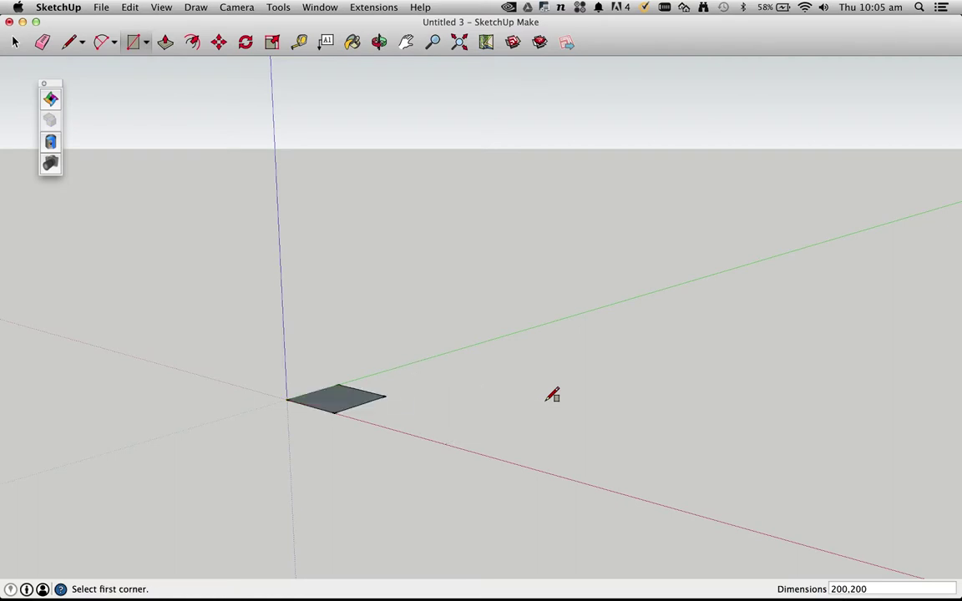
- Push the square face up into a 100 mm tall box
key("p")
left_click_drag(352, 395, 349, 382)
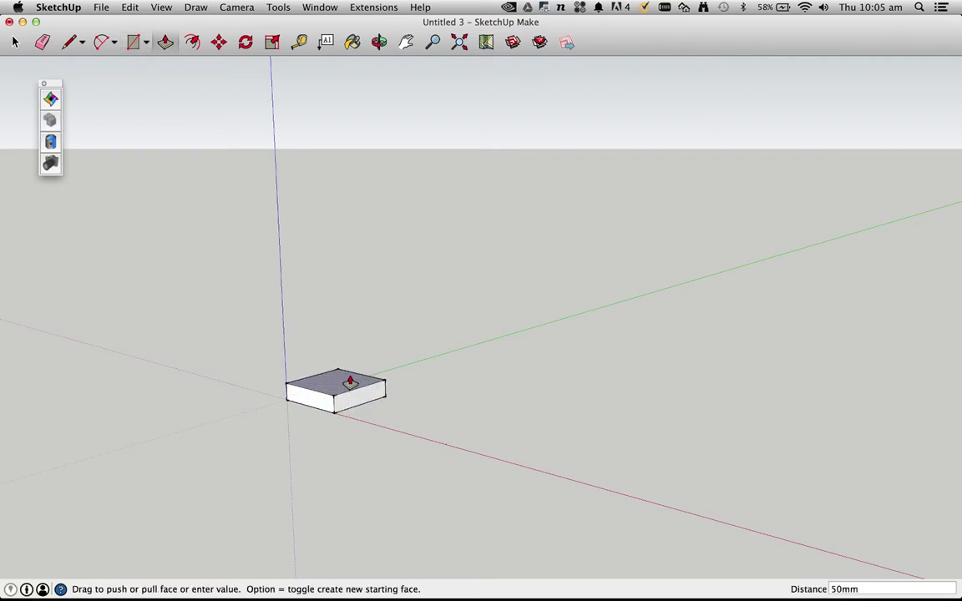
type("100")
key("Return")
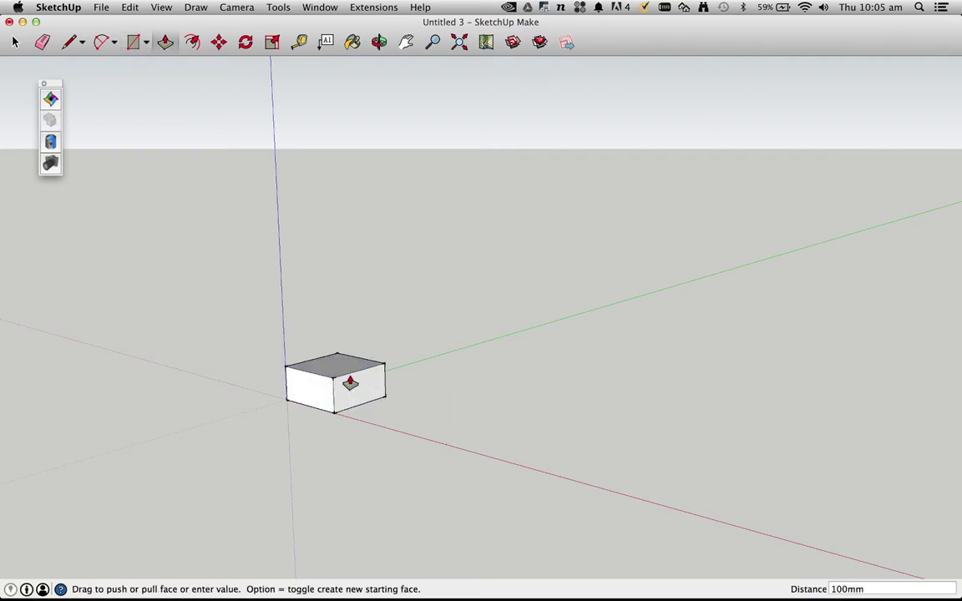
middle_click_drag(344, 383, 418, 374)
key("space")
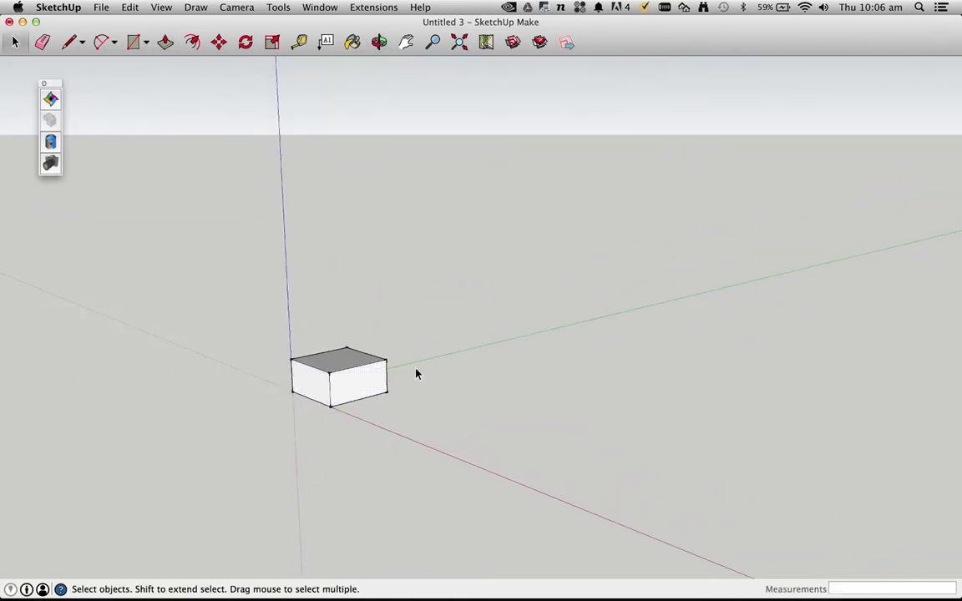
scroll(373, 373, "down", 2)
scroll(356, 379, "up", 3)
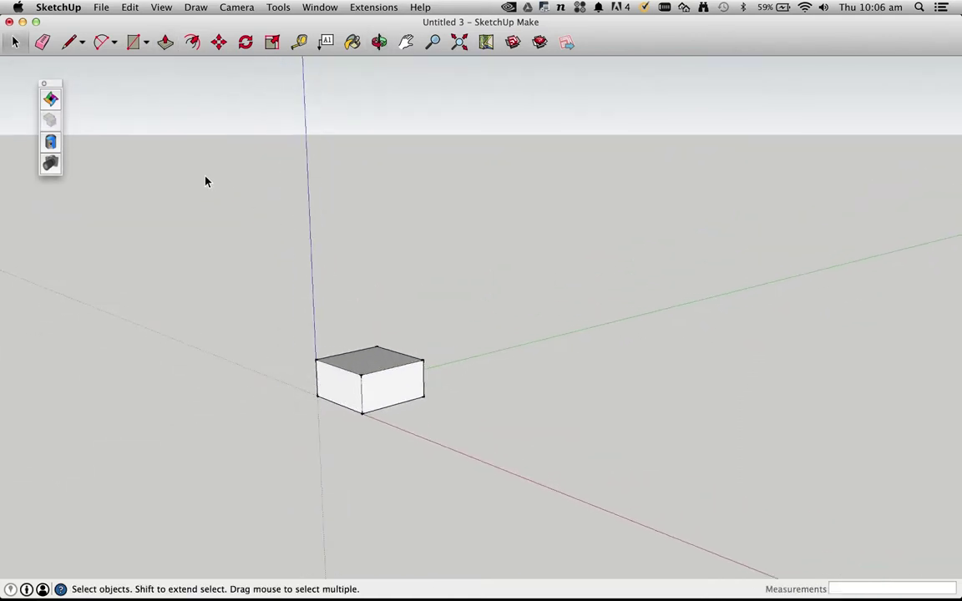
- Export the whole model as an STL file named test2 on the Desktop
left_click(98, 8)
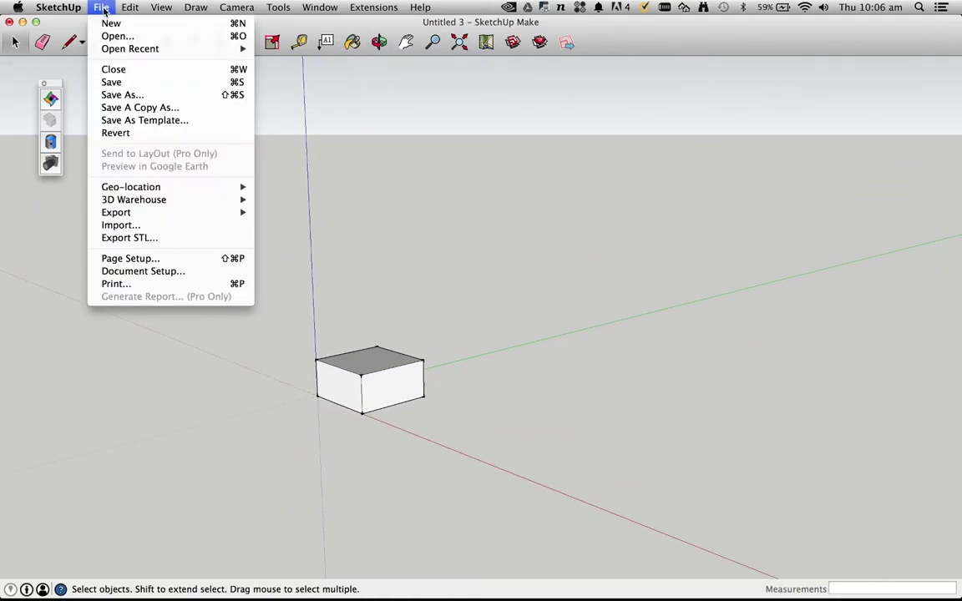
left_click(127, 238)
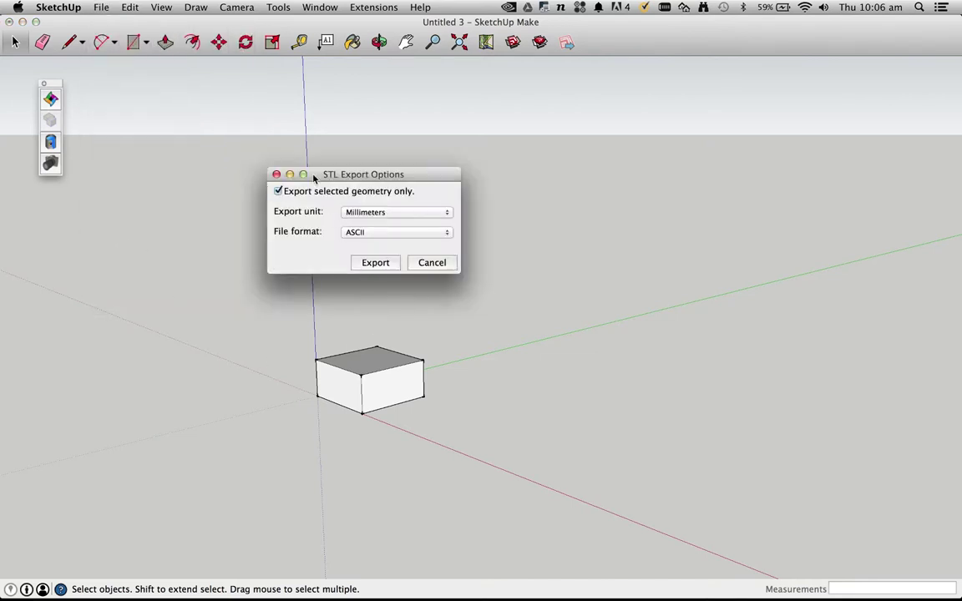
left_click_drag(311, 175, 382, 195)
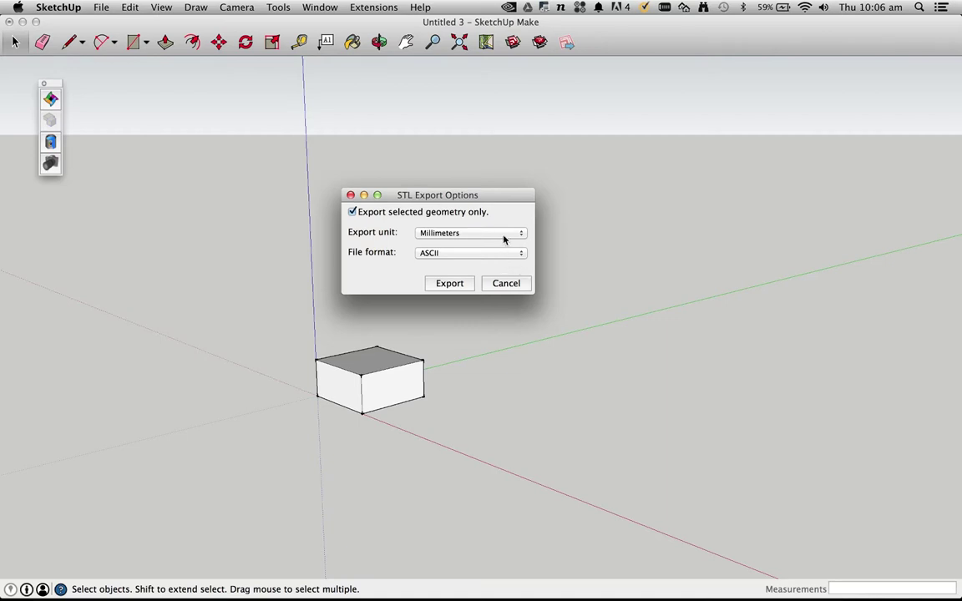
left_click(351, 211)
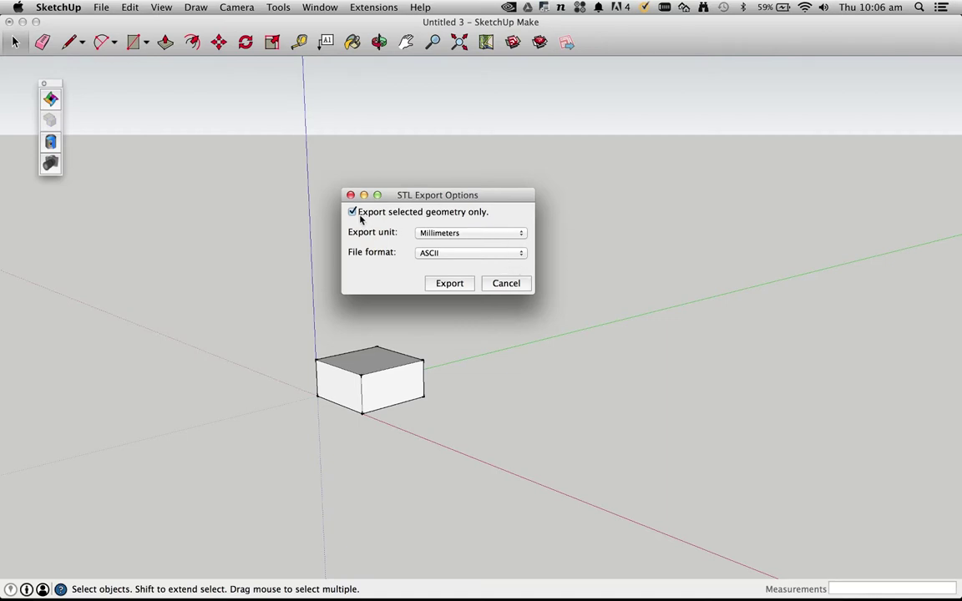
left_click(442, 283)
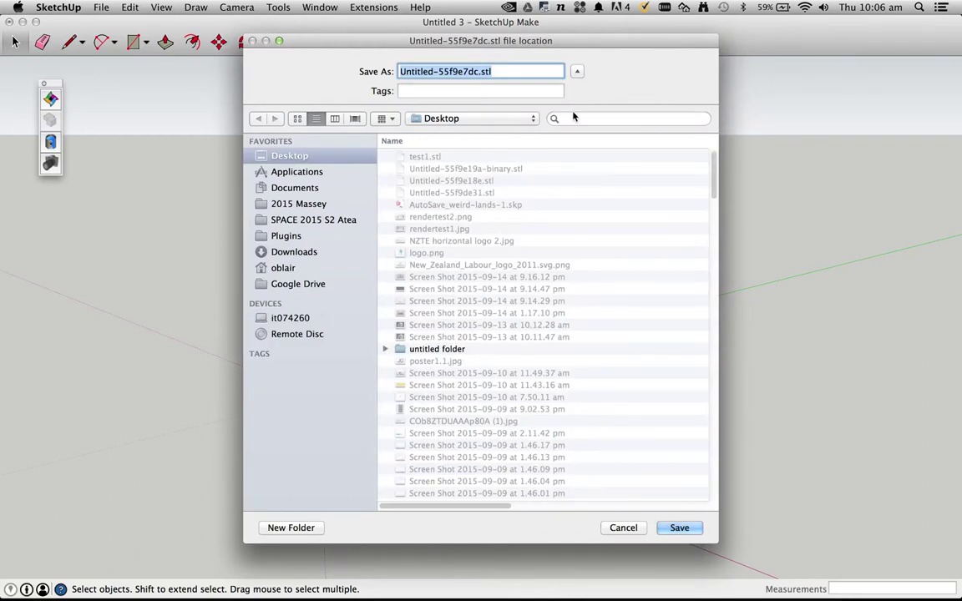
type("test2")
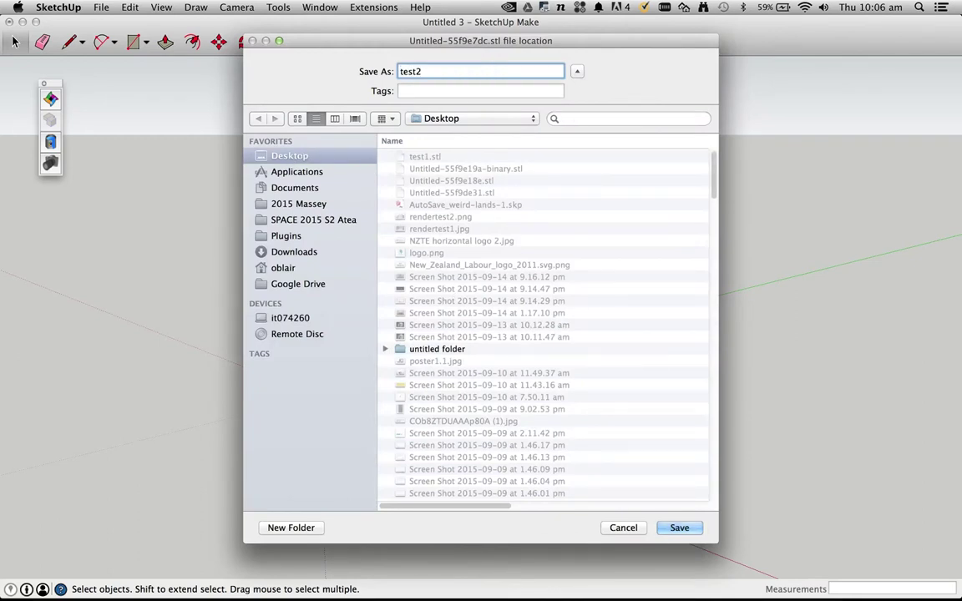
key("Return")
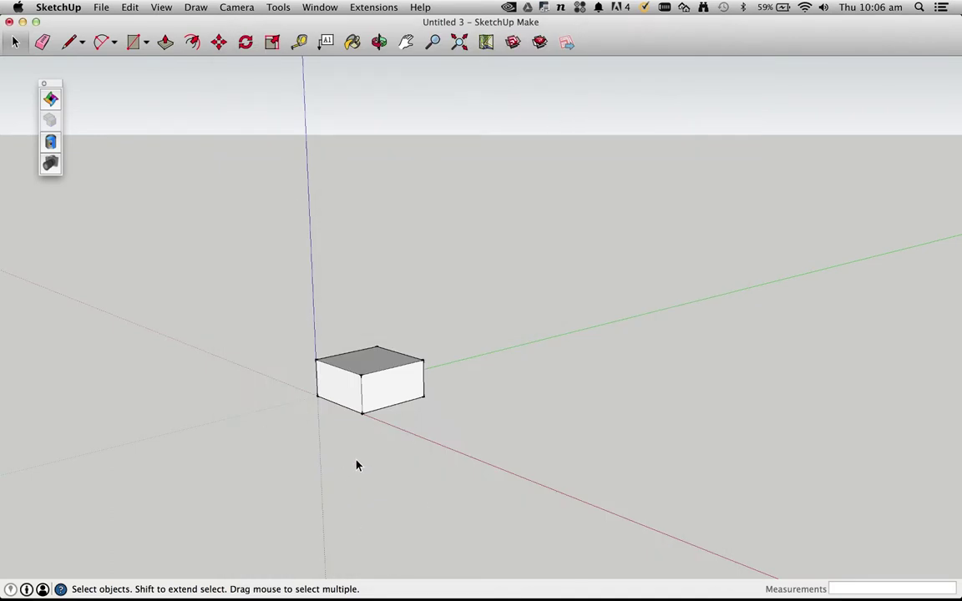
key("super+Tab")
key("super+Tab")
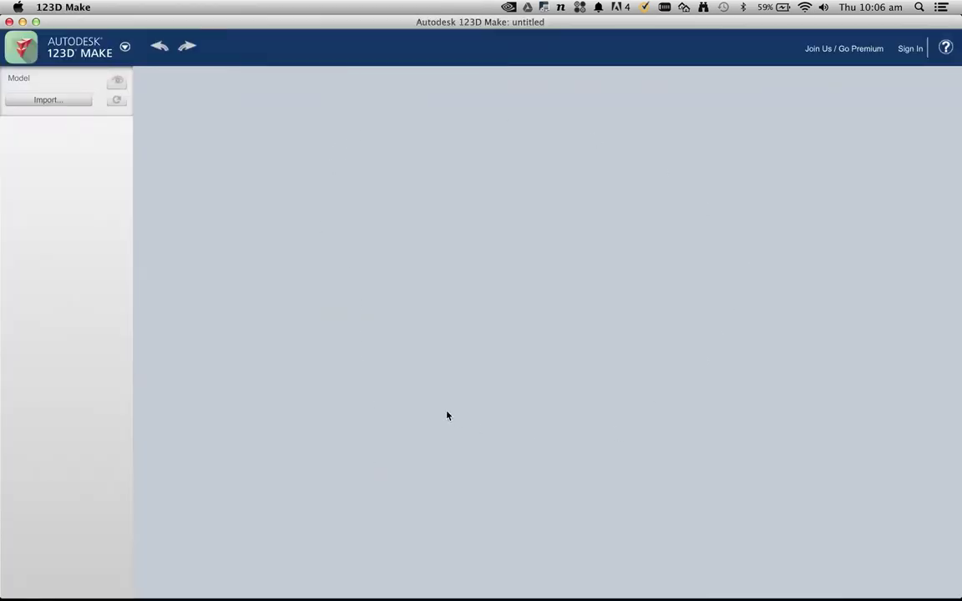
- Import test2.stl from the Desktop as the model
left_click(76, 101)
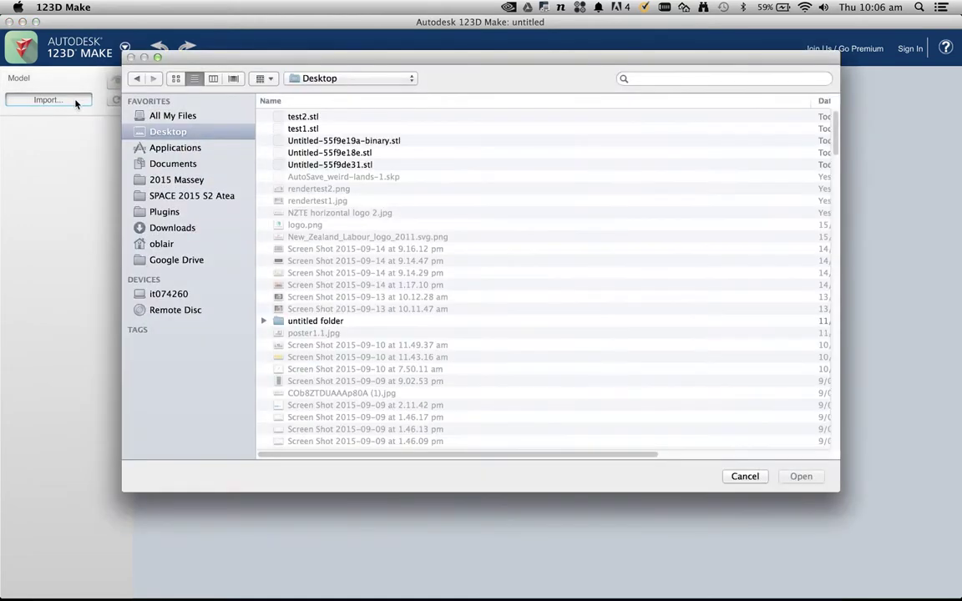
left_click(304, 118)
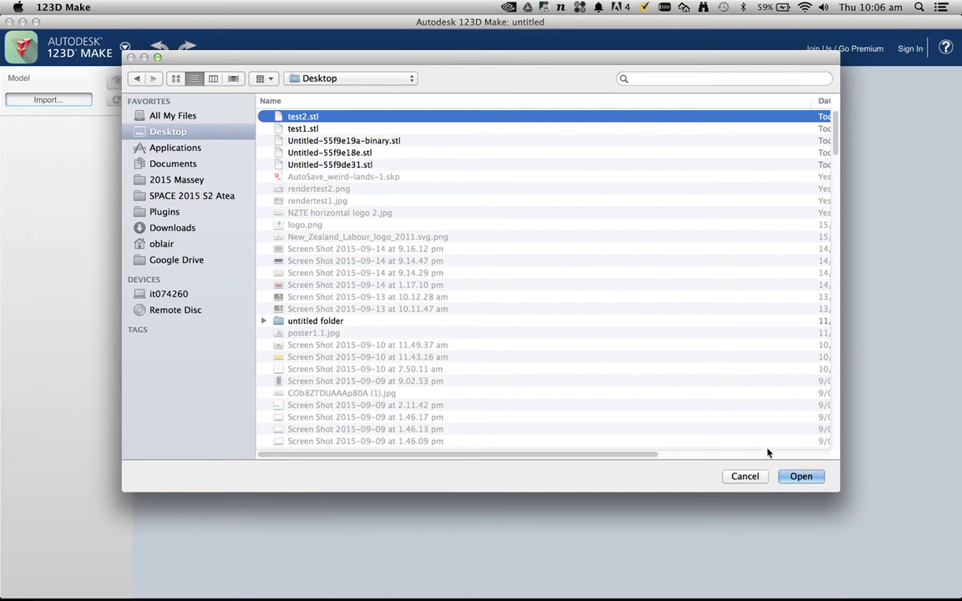
left_click(802, 476)
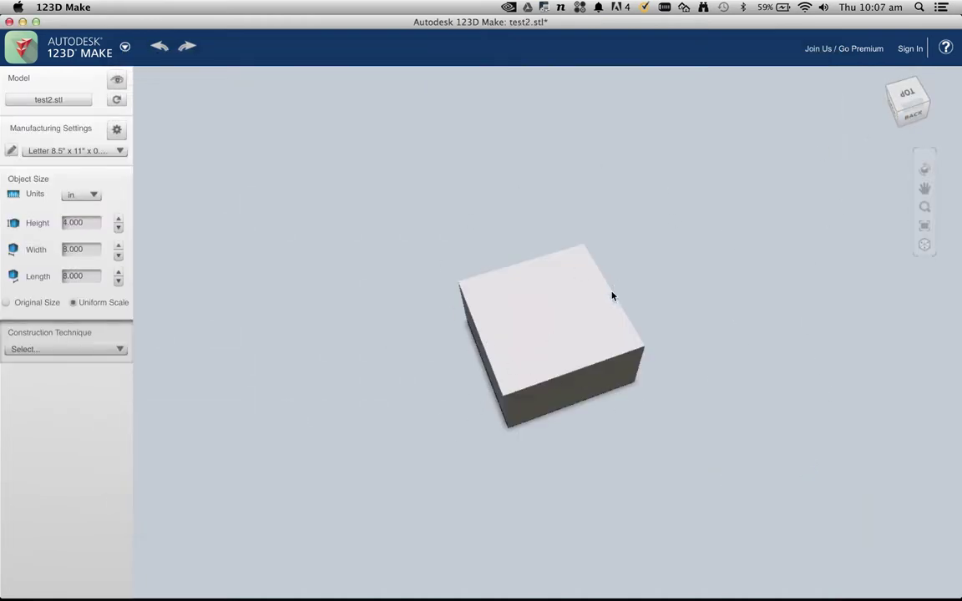
- Orbit, pan and zoom around the imported box, then show the sheet-size preset list
middle_click_drag(544, 221, 422, 276)
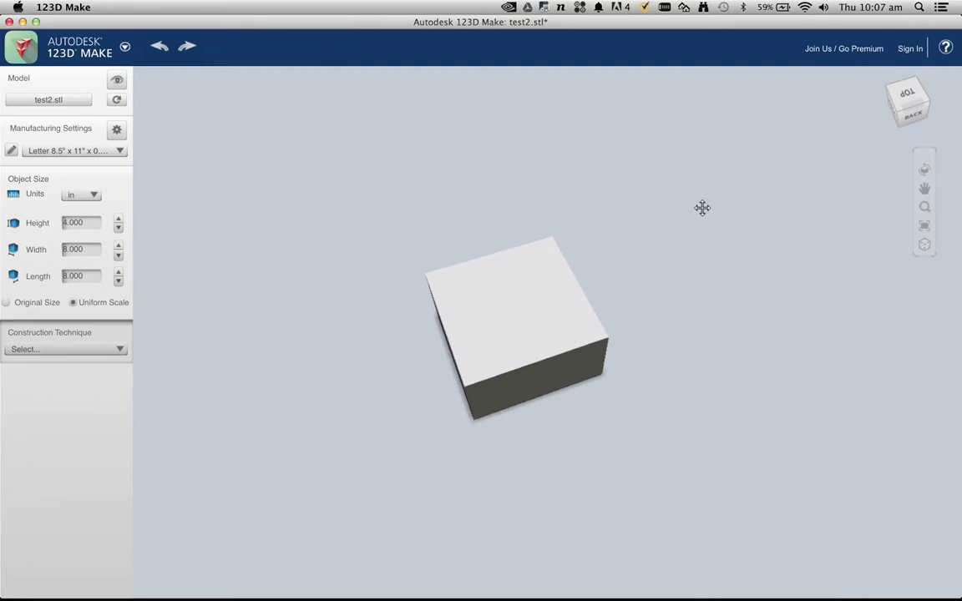
left_click_drag(902, 104, 913, 60)
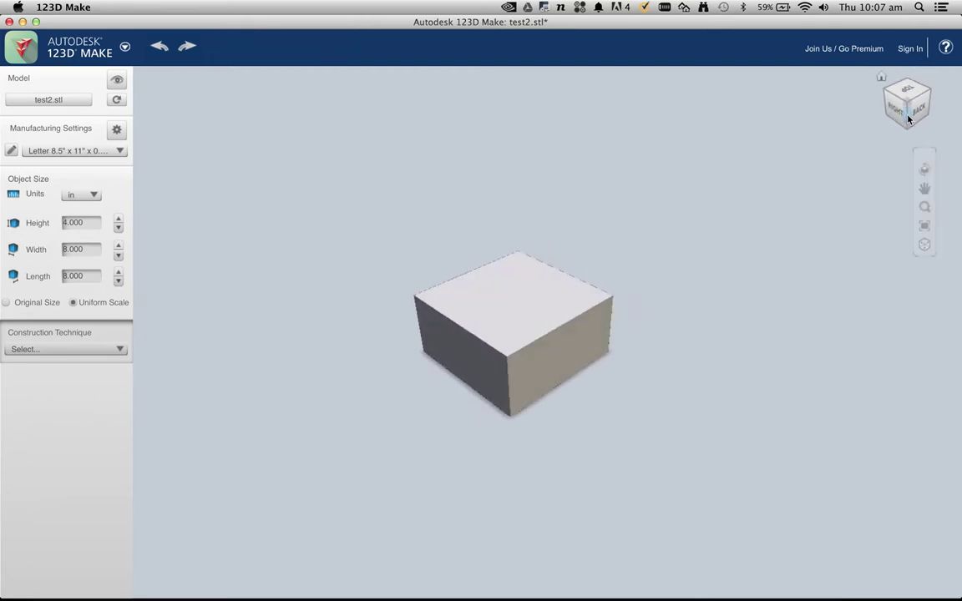
left_click_drag(906, 114, 933, 114)
left_click_drag(831, 121, 908, 181)
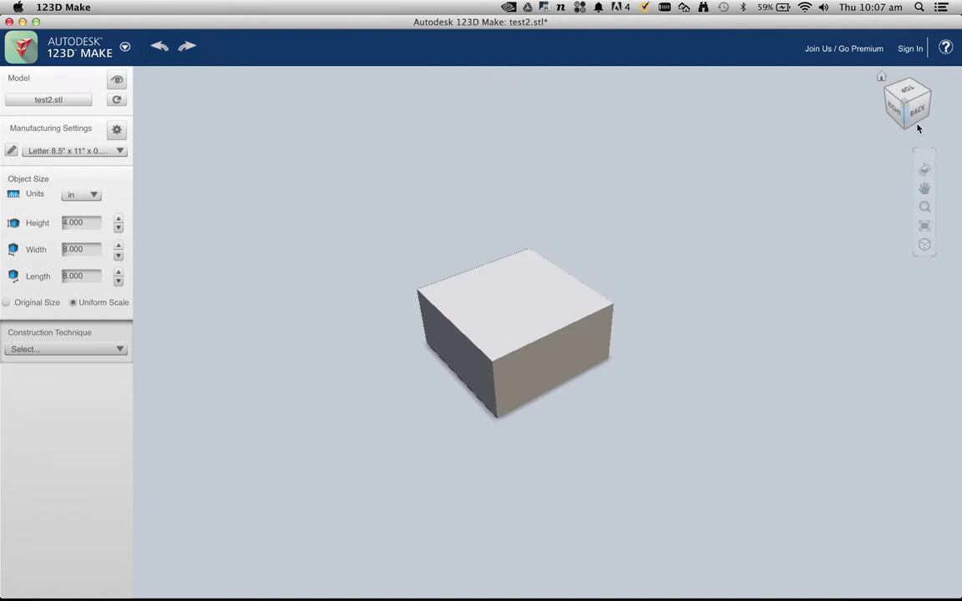
scroll(492, 343, "up", 5)
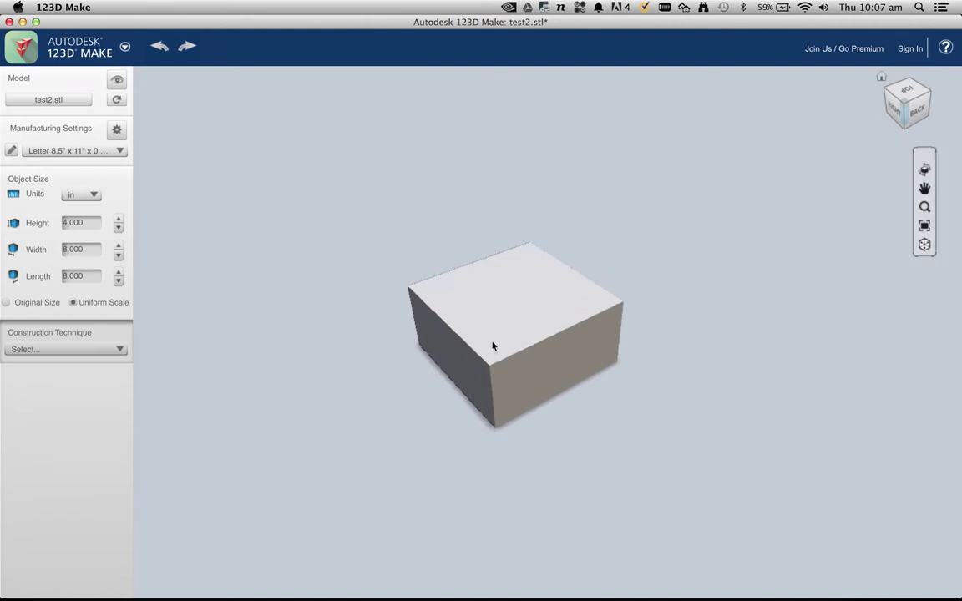
scroll(493, 371, "up", 2)
scroll(491, 368, "down", 5)
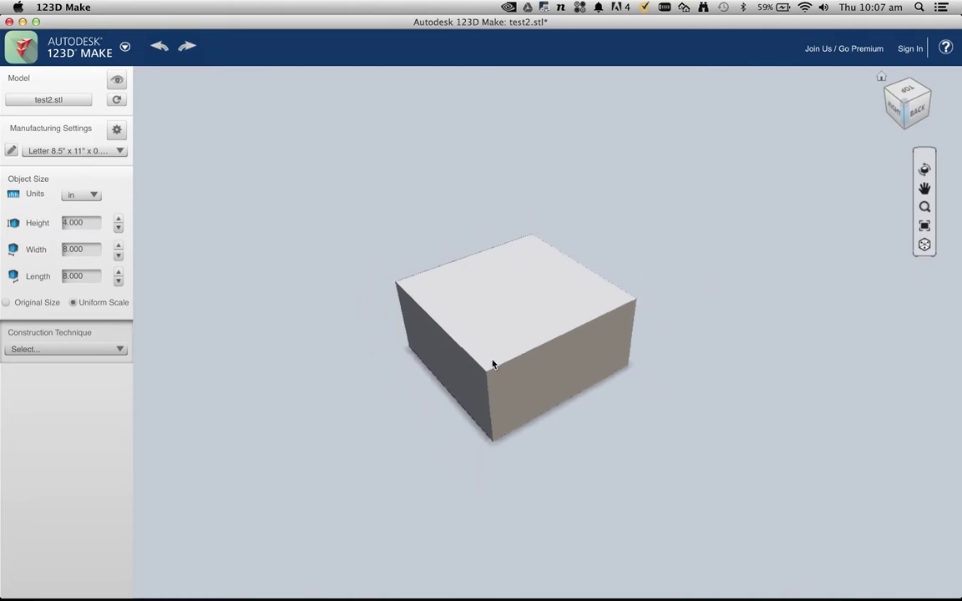
scroll(492, 368, "up", 1)
left_click(63, 154)
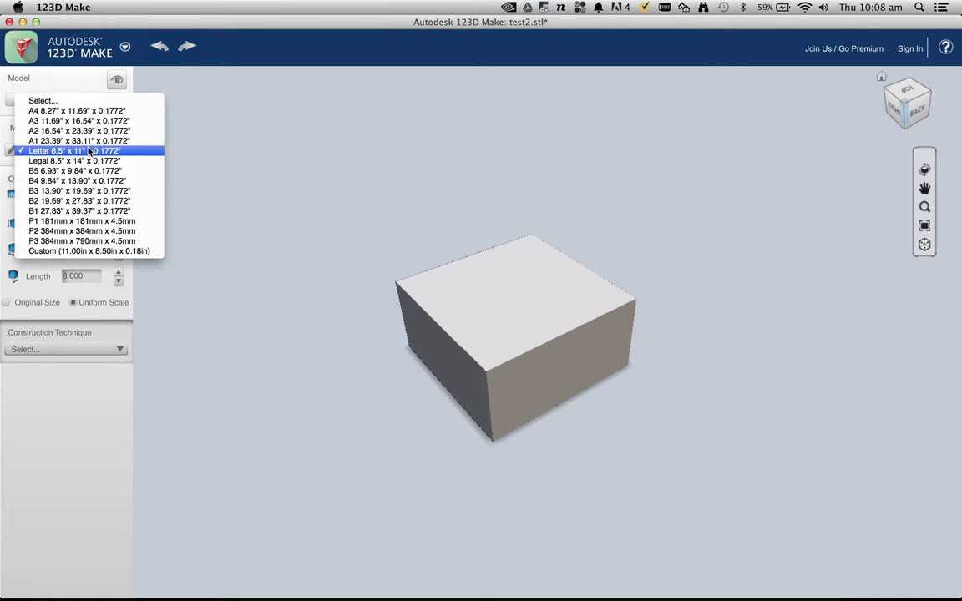
- Show the object size in mm (101.600 × 203.200 × 203.200) and open the Manufacturing Settings editor
left_click(74, 258)
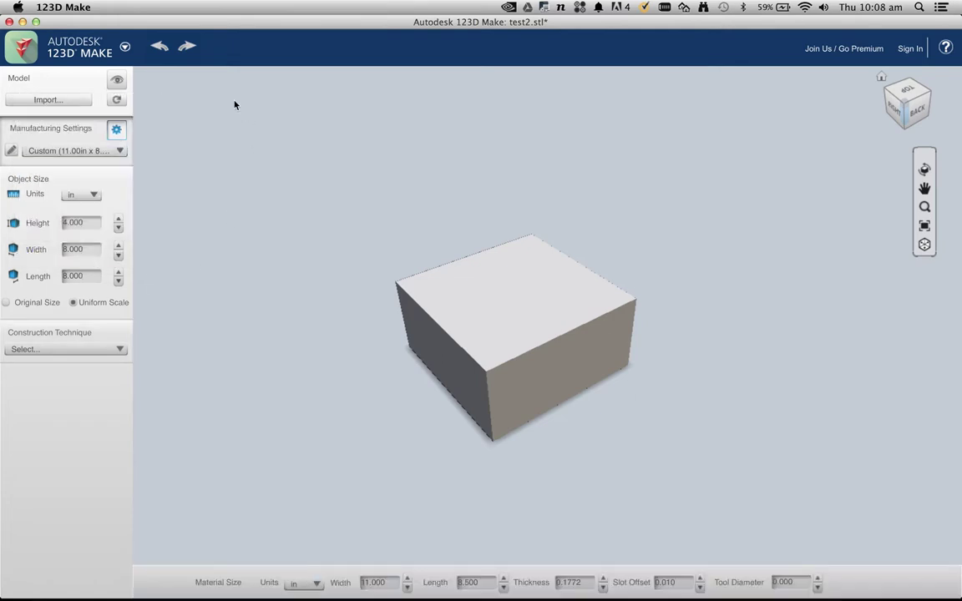
left_click(90, 194)
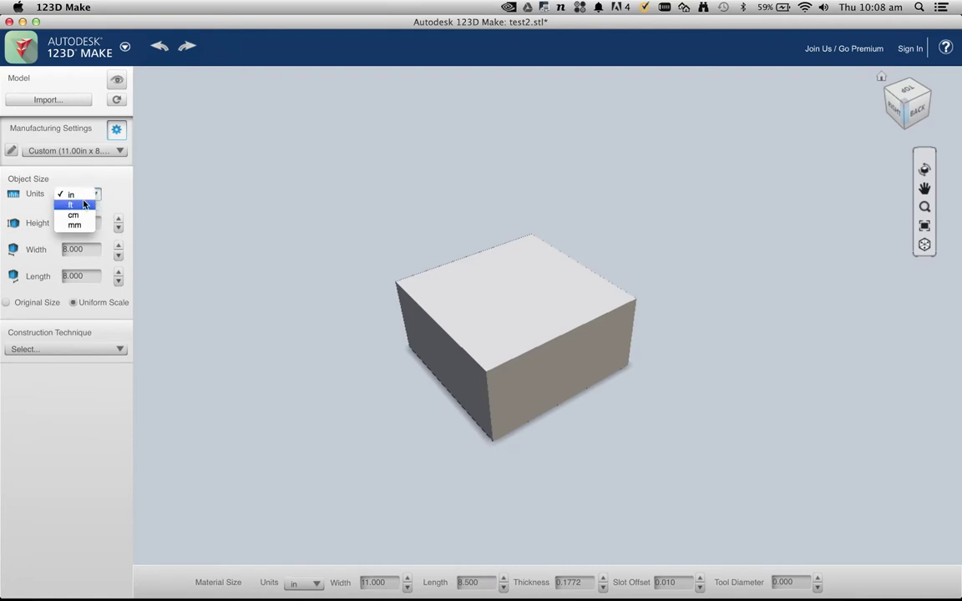
left_click(84, 225)
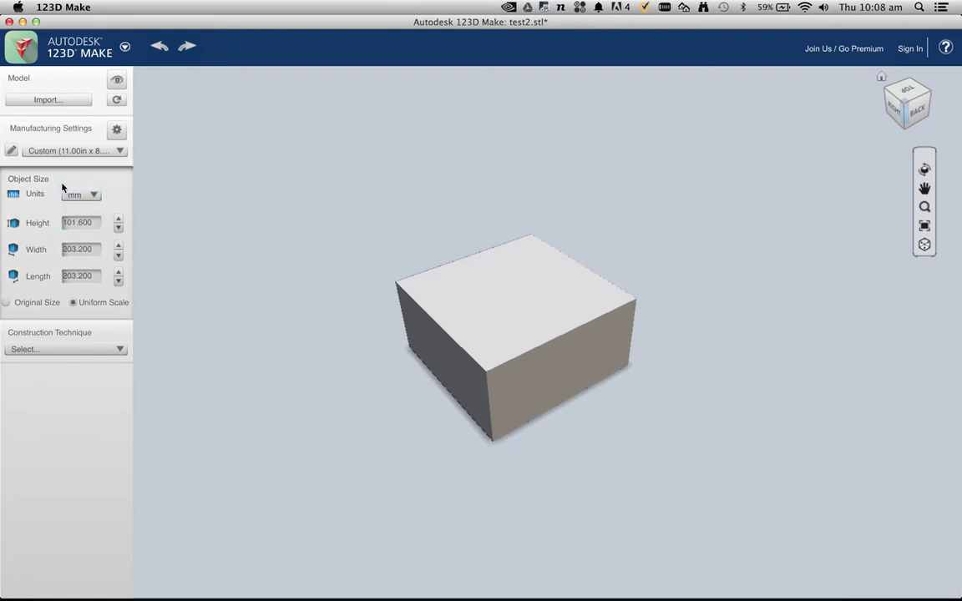
left_click(13, 150)
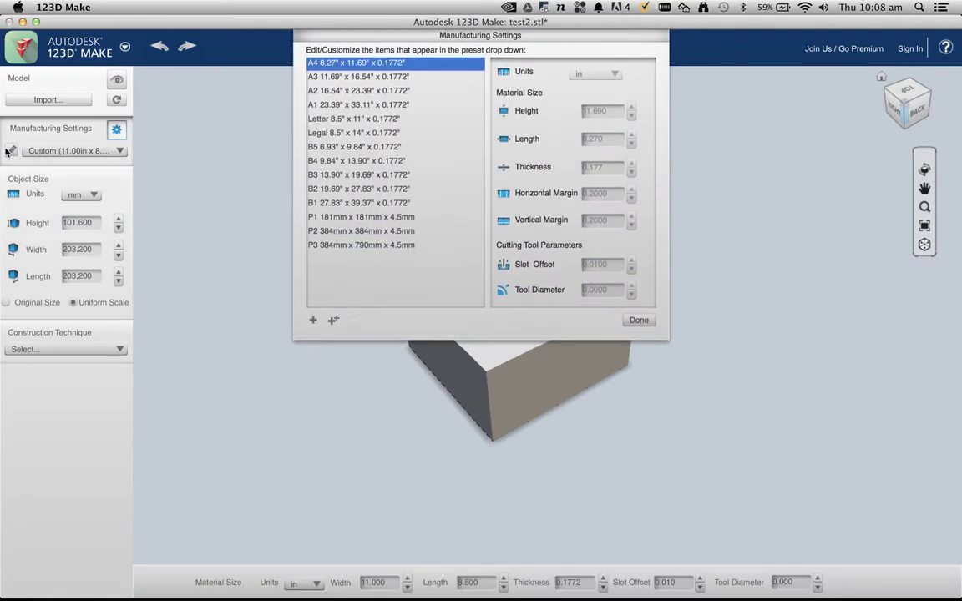
- Add a new sheet preset and rename it 'workshop laserbed'
left_click(526, 68)
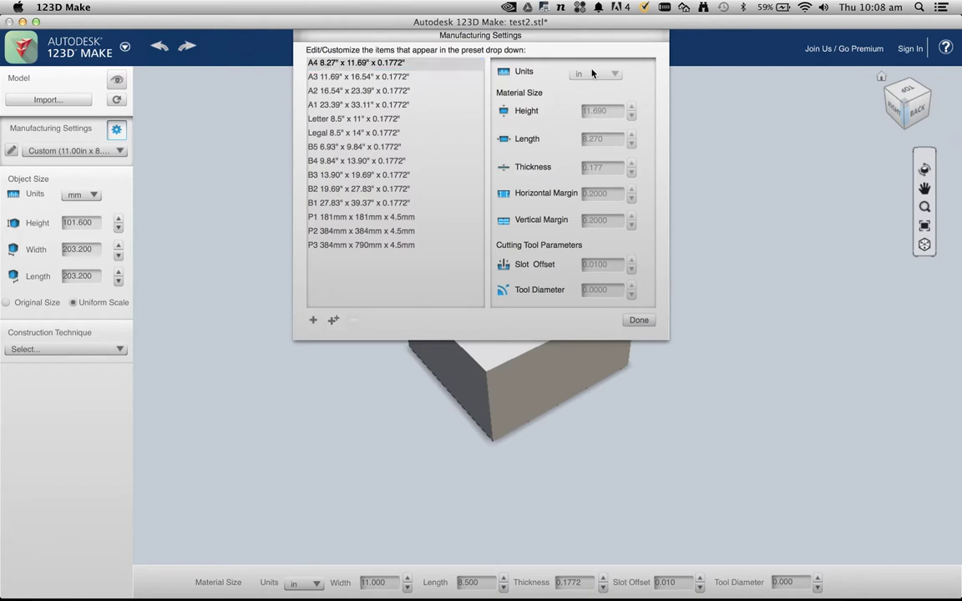
left_click(313, 320)
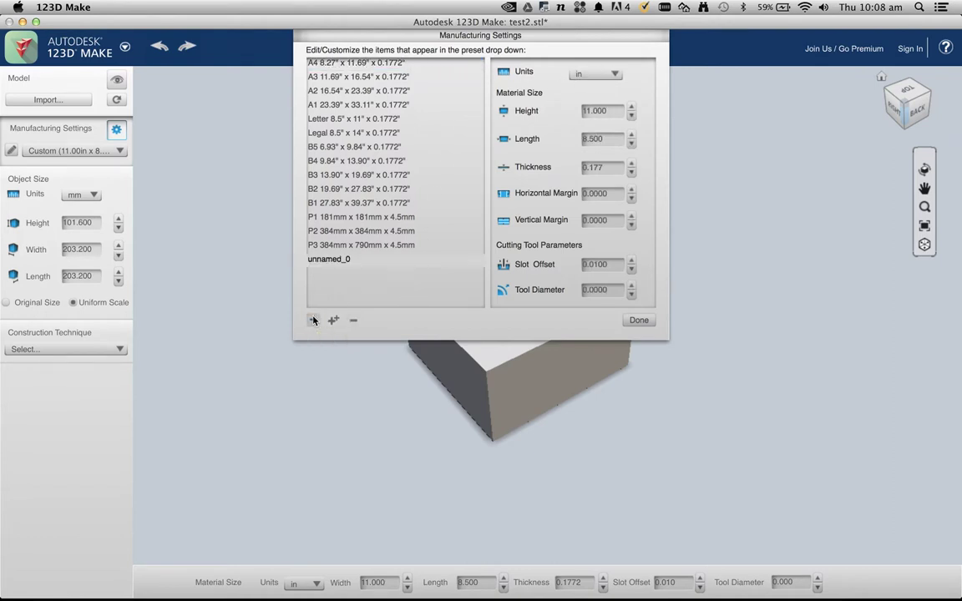
left_click(348, 259)
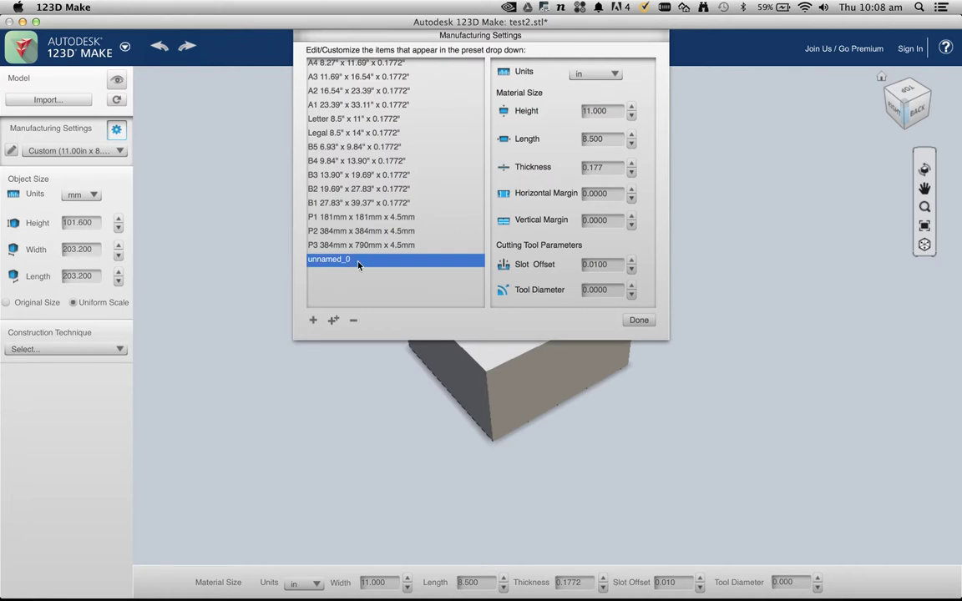
double_click(348, 259)
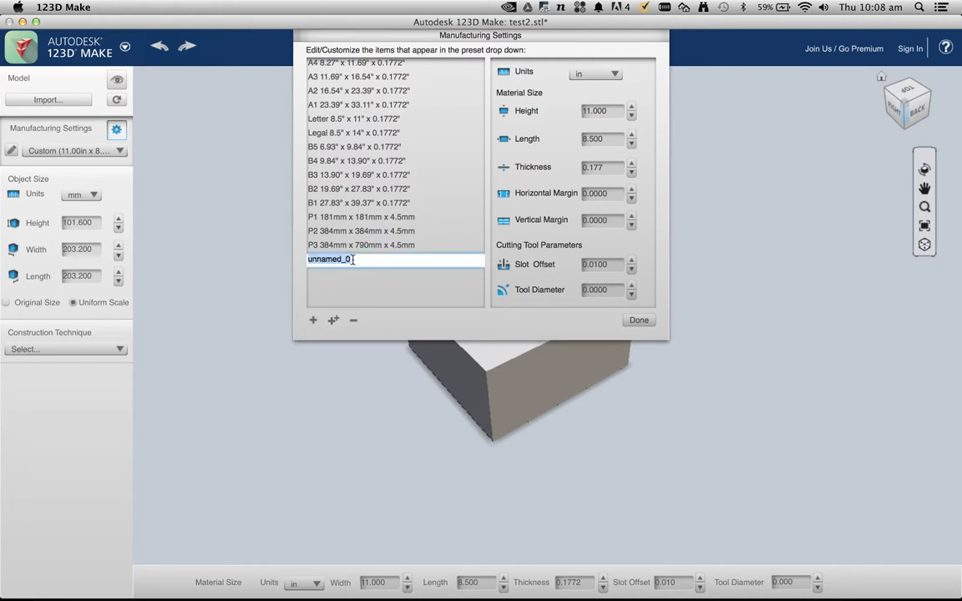
type("workshop laserbed")
key("Return")
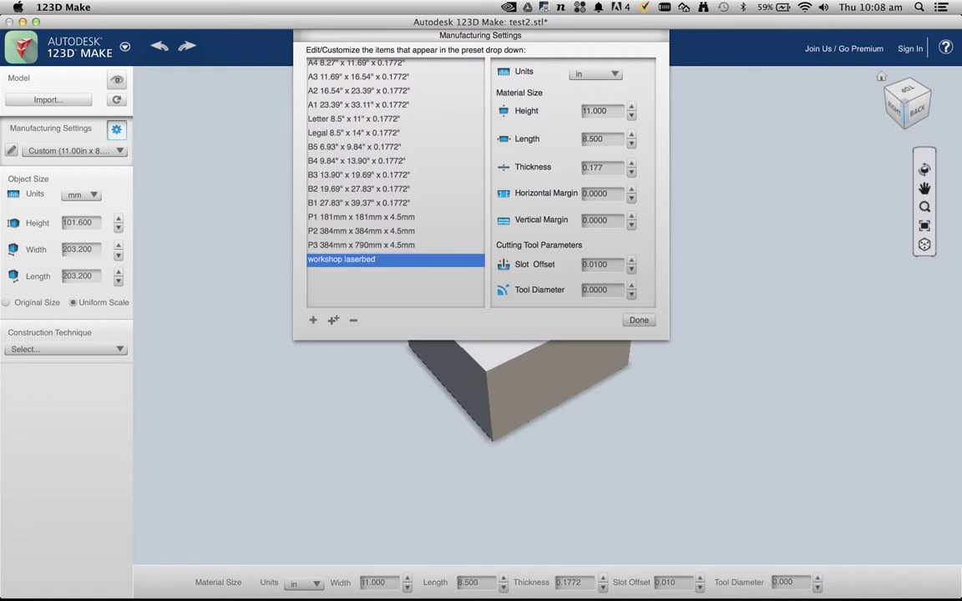
- Set the preset to mm with height 400, length 600 and thickness 4, and save it
left_click(588, 74)
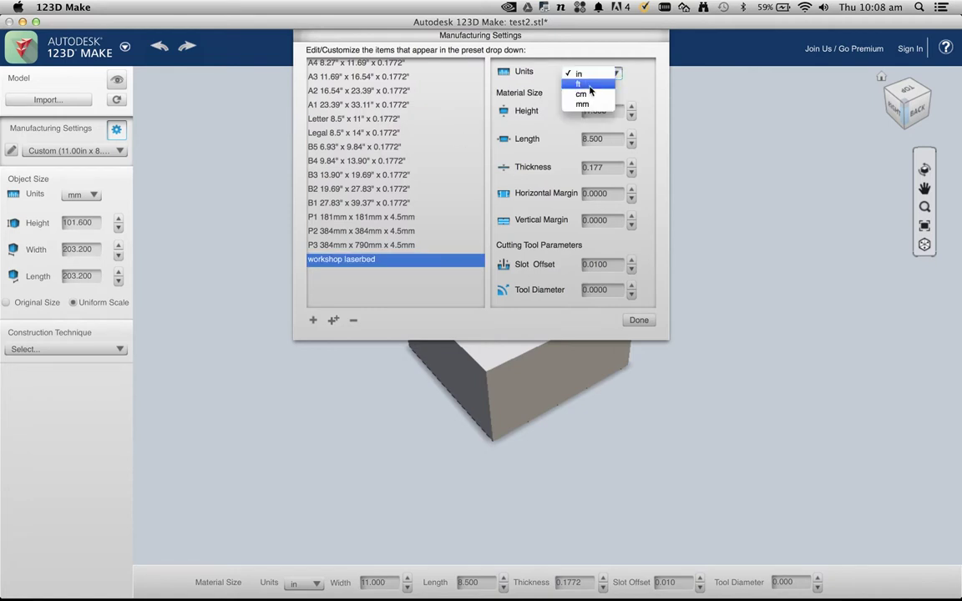
left_click(593, 104)
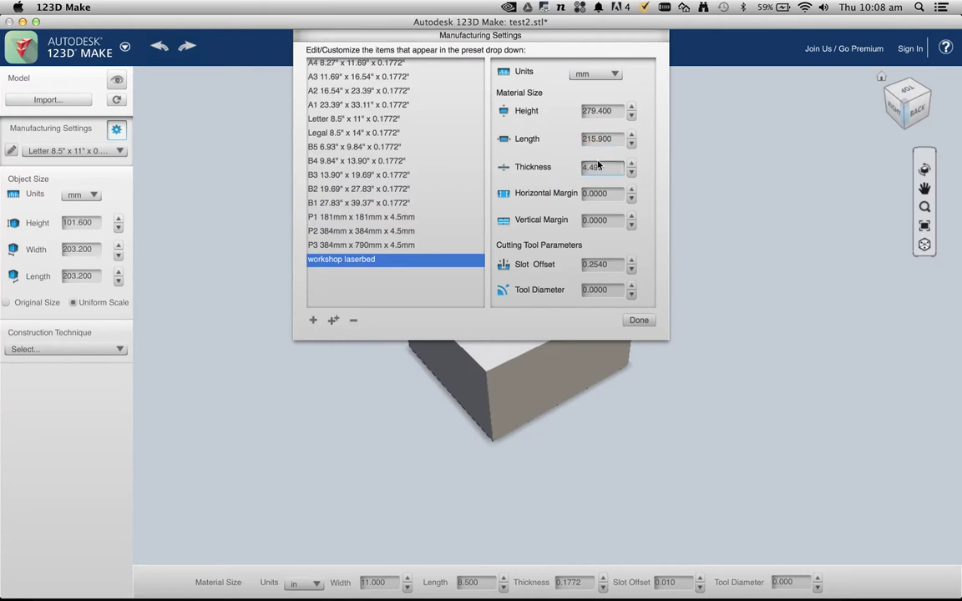
left_click(600, 110)
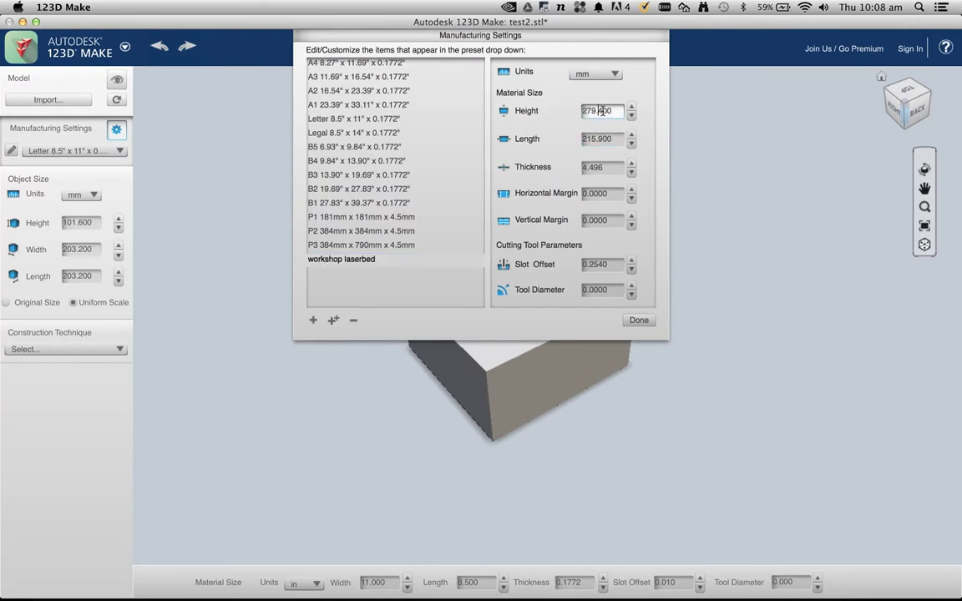
left_click_drag(604, 111, 582, 112)
type("400")
left_click(598, 139)
left_click_drag(605, 138, 556, 142)
type("600")
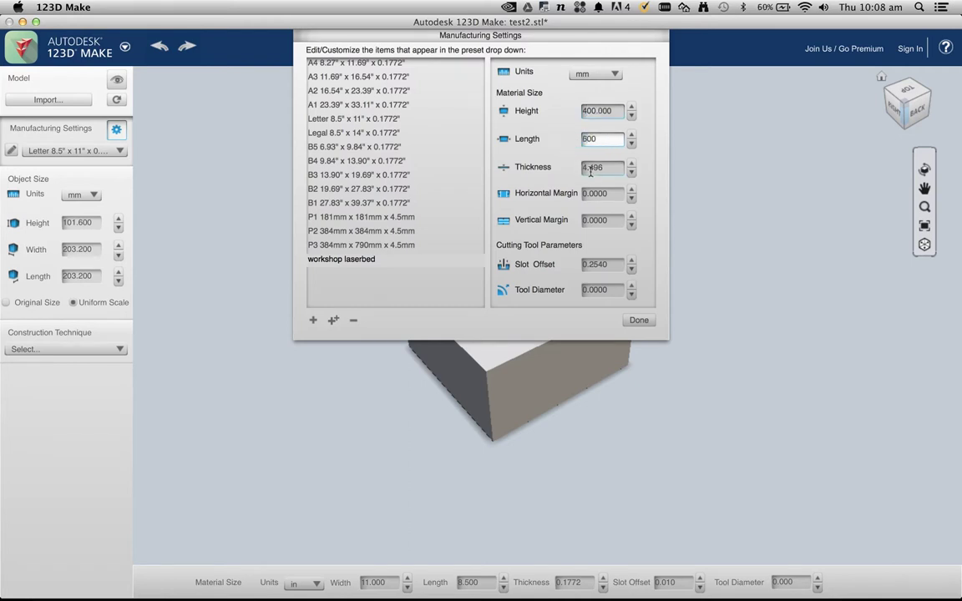
left_click(593, 167)
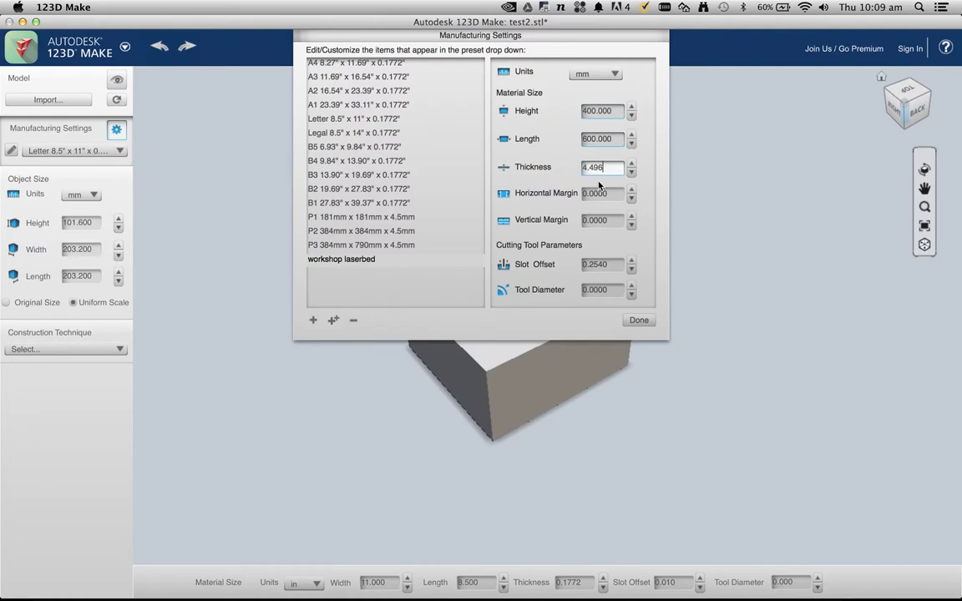
left_click_drag(603, 167, 543, 152)
type("4")
key("Tab")
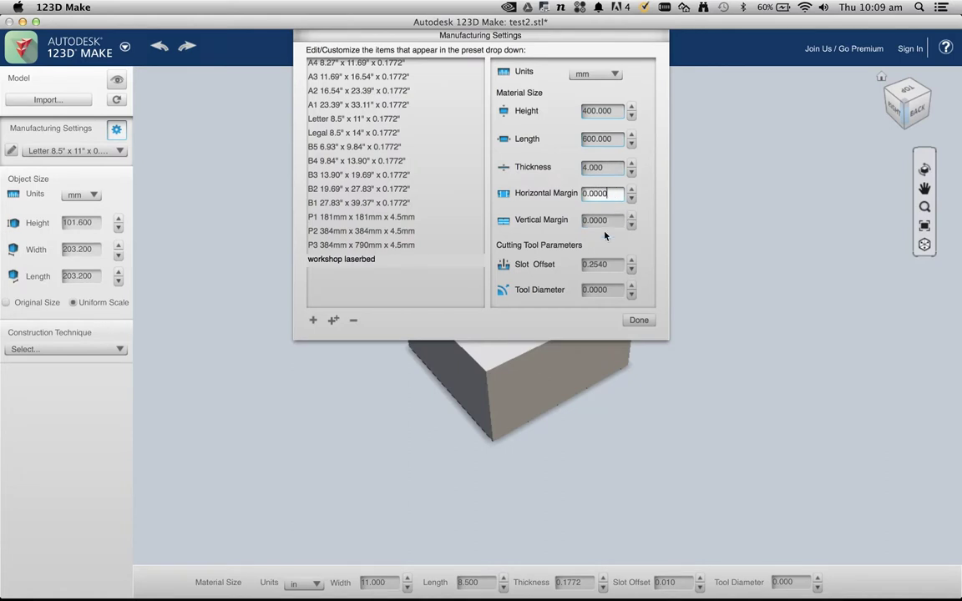
left_click(638, 320)
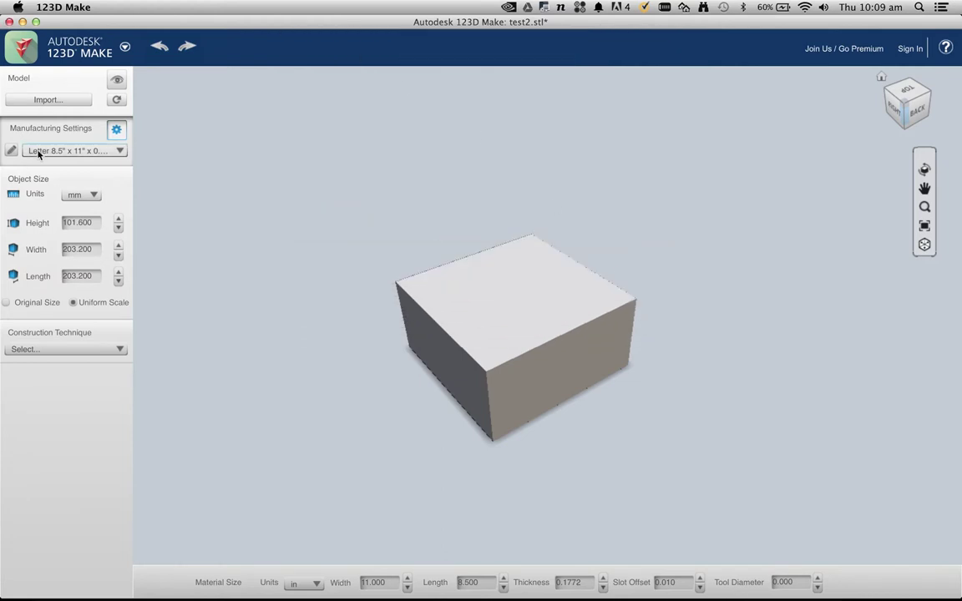
- Select workshop laserbed as the sheet material and tick Original Size for 100 × 200 × 200 mm
left_click(73, 150)
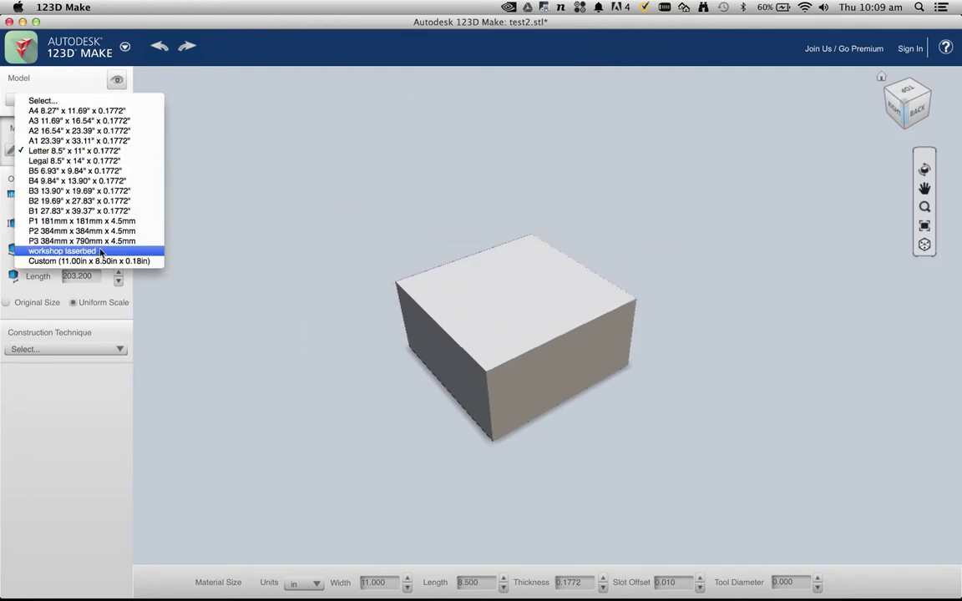
left_click(55, 251)
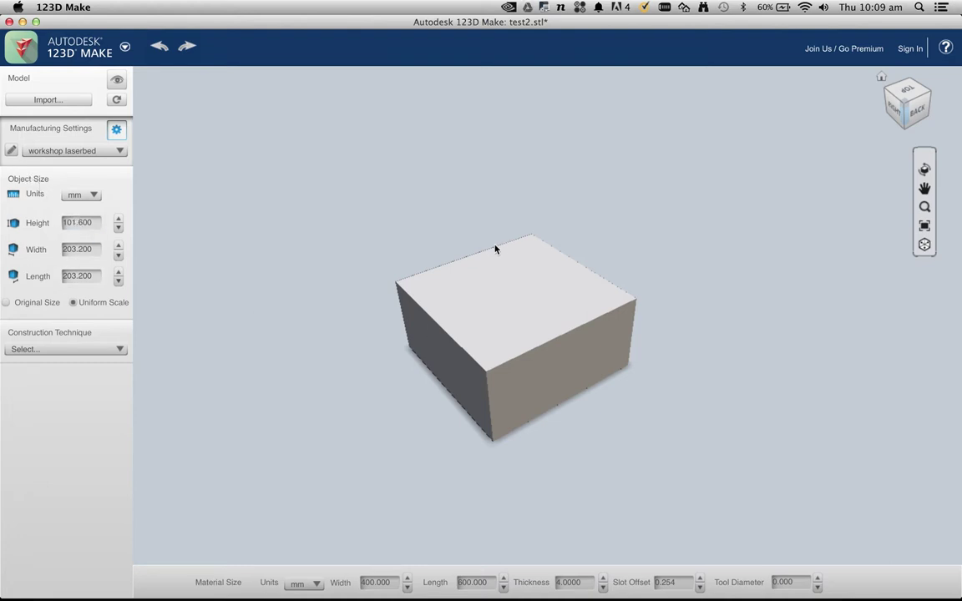
left_click(7, 303)
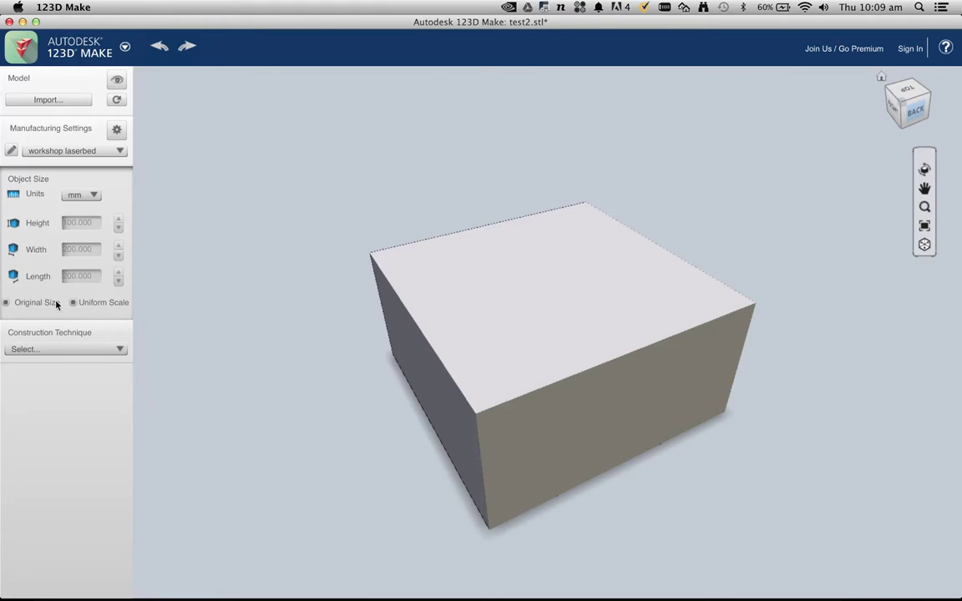
left_click(102, 351)
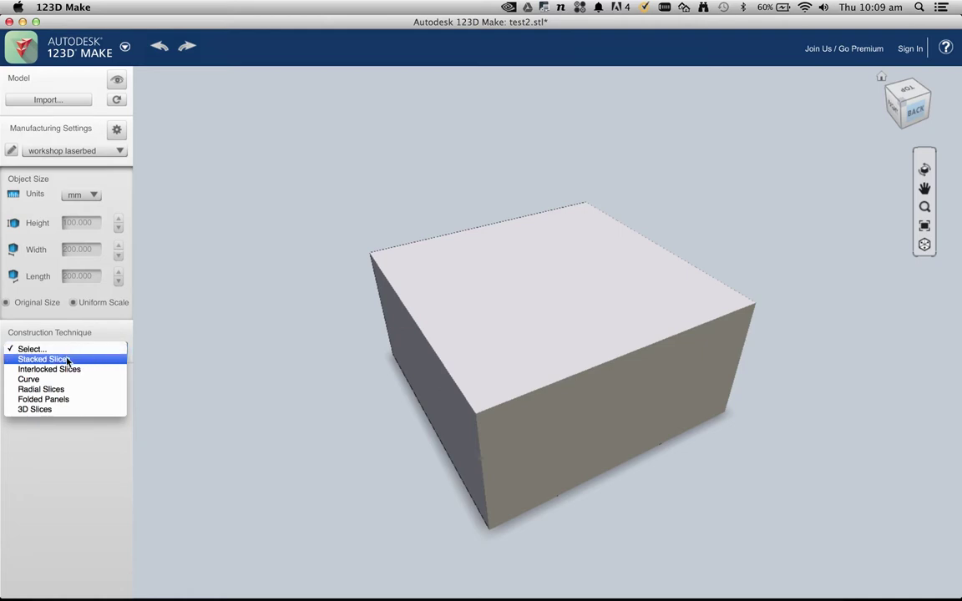
- Choose Stacked Slices (25 parts on 13 sheets) and view the model from the back
left_click(66, 359)
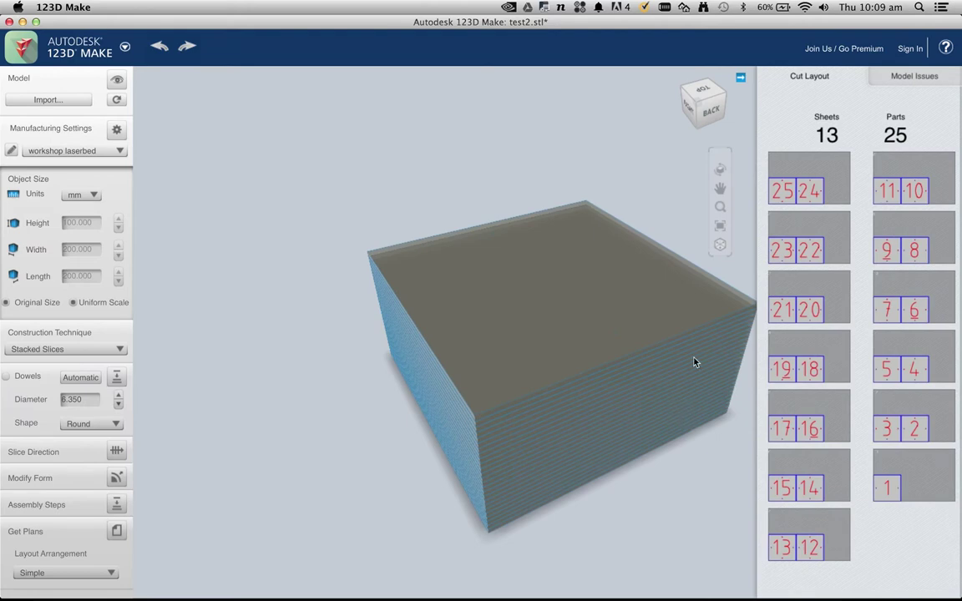
left_click(710, 110)
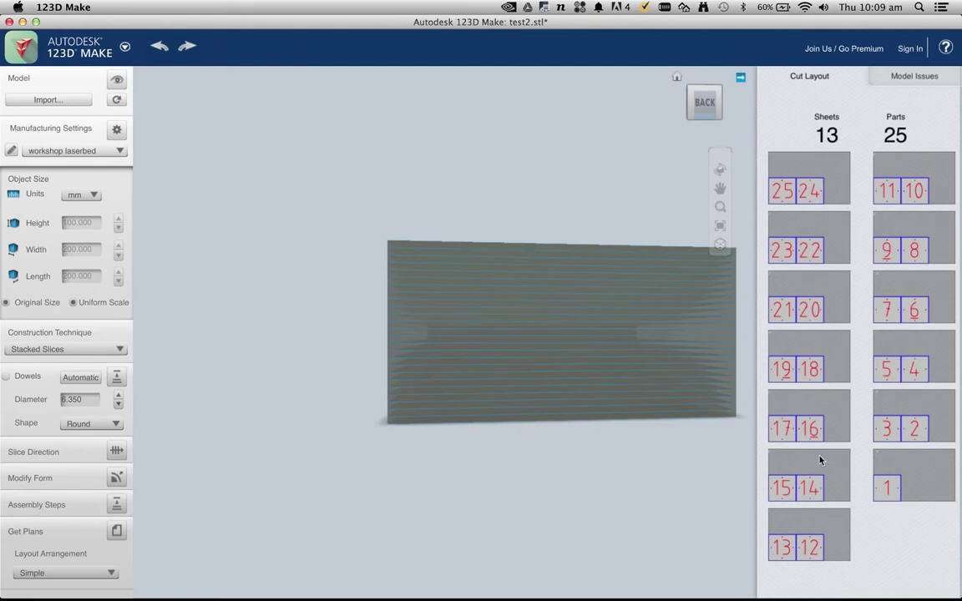
- Preview Interlocked Slices from the right view, then switch to Curve construction (15 parts, 3 sheets)
left_click(60, 350)
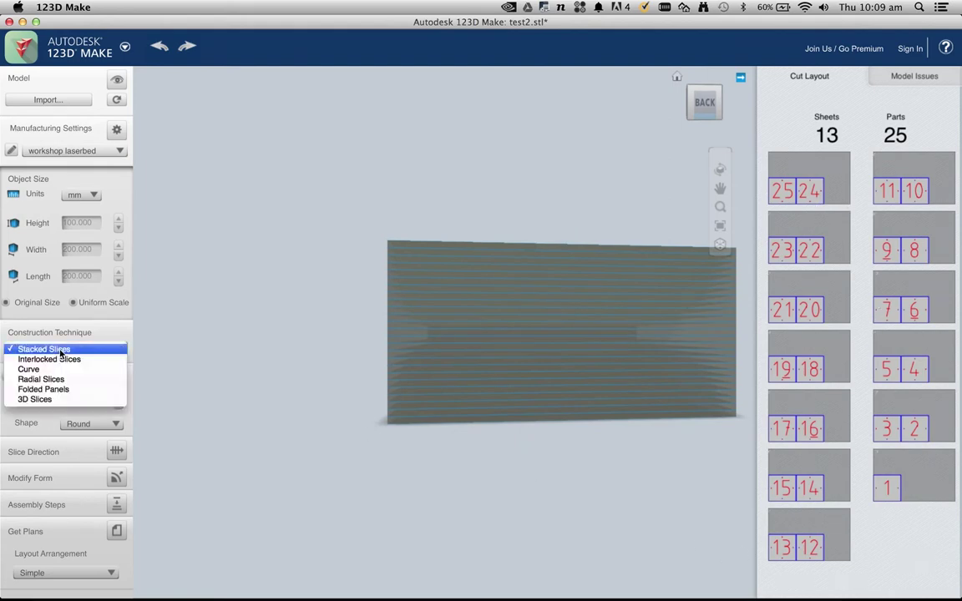
left_click(45, 359)
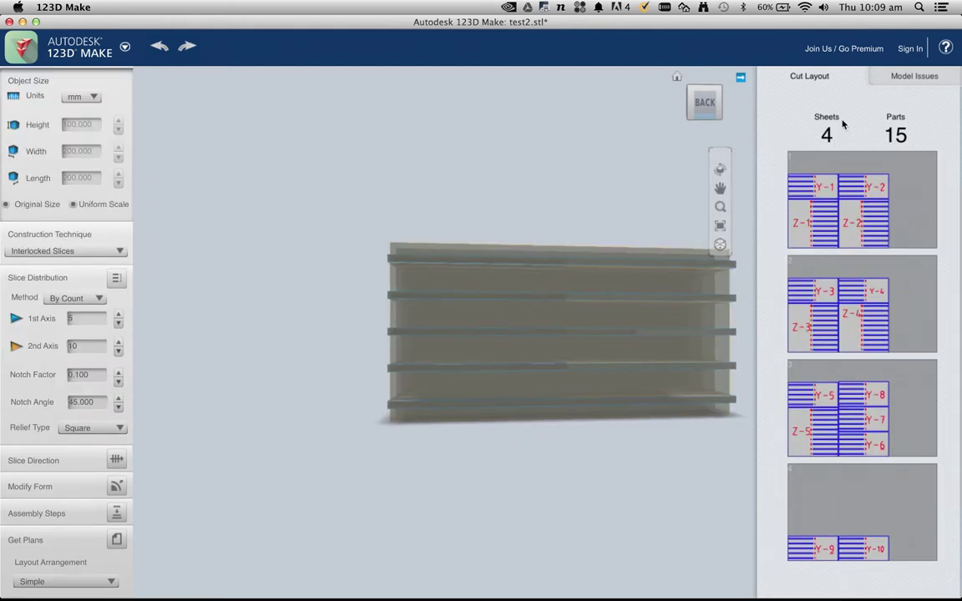
mouse_move(628, 89)
left_mouse_down()
mouse_move(733, 131)
mouse_move(635, 96)
left_mouse_up()
left_click(691, 103)
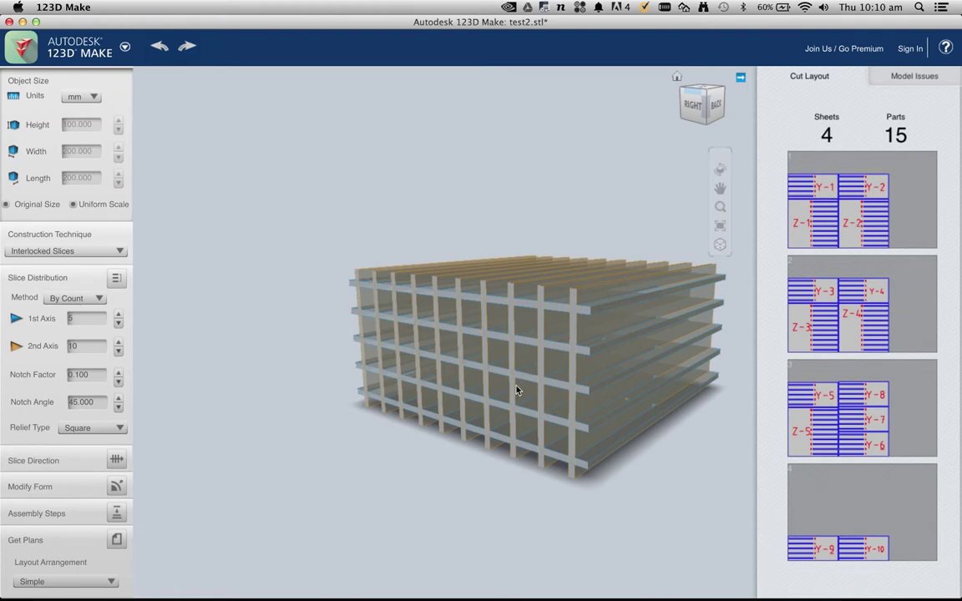
left_click(71, 251)
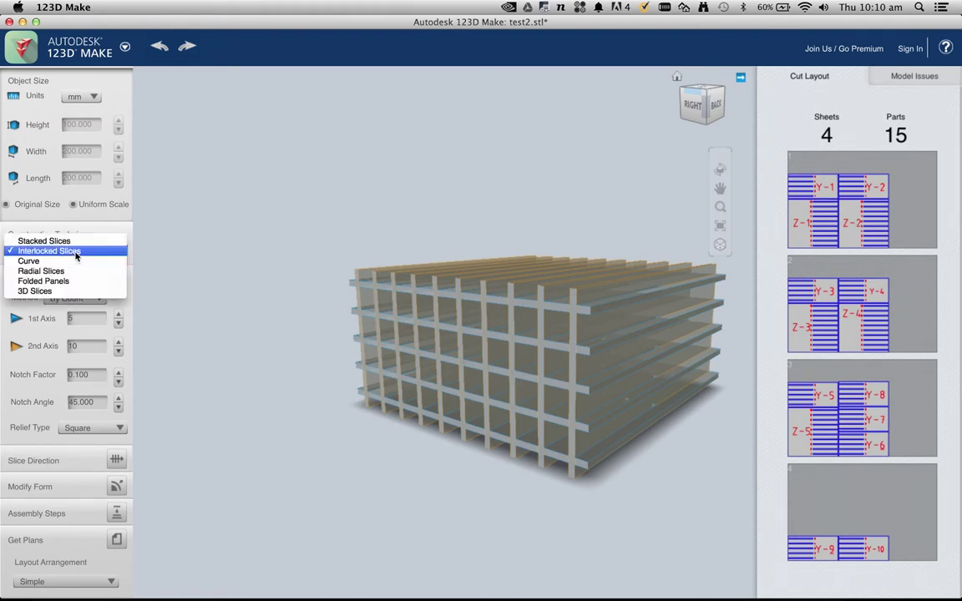
left_click(71, 261)
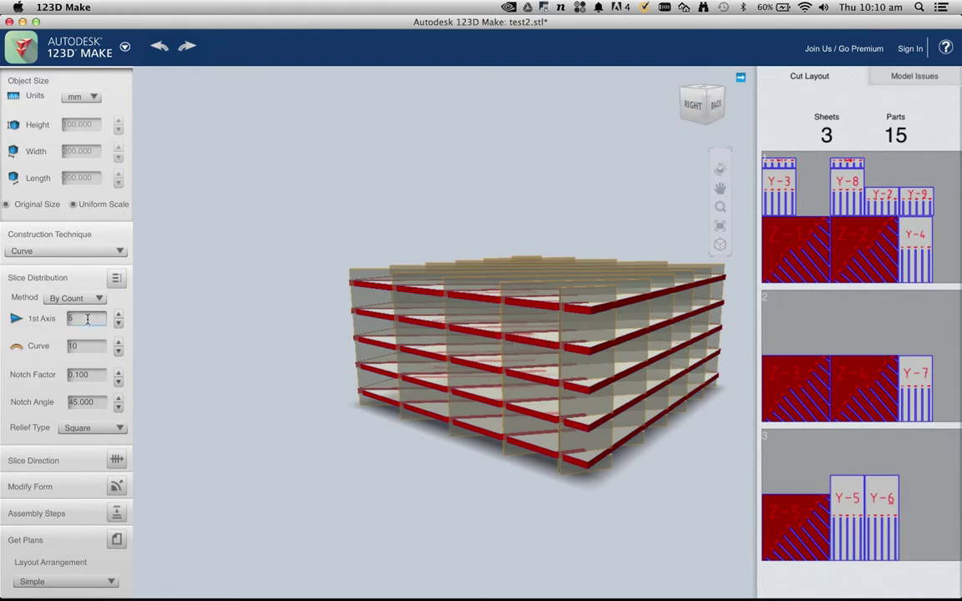
- Try higher first-axis slice counts, then settle back on 5
left_click(119, 314)
left_click(119, 315)
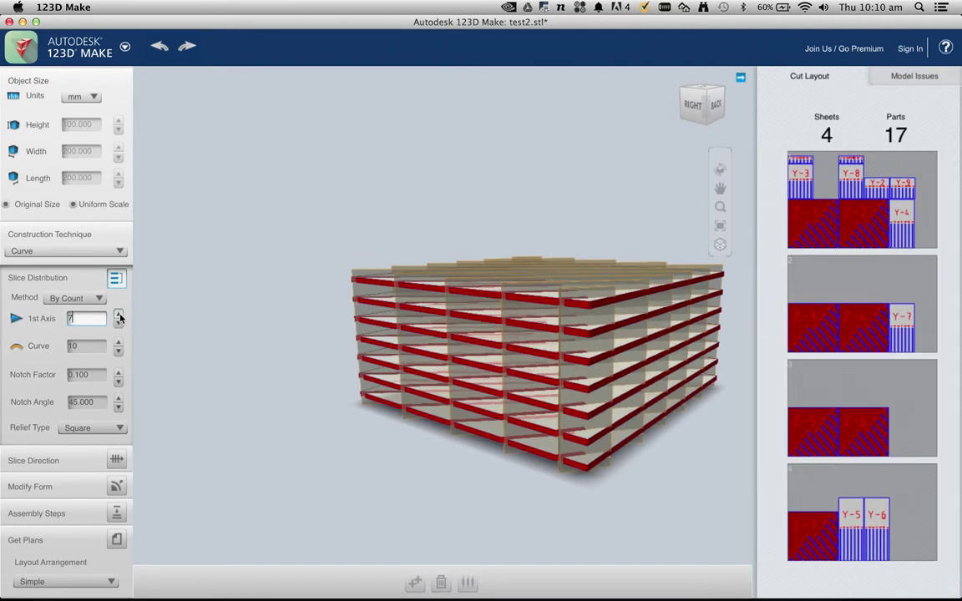
left_click(119, 315)
left_click(119, 314)
left_click(119, 325)
left_click(118, 325)
left_click(119, 324)
left_click(118, 324)
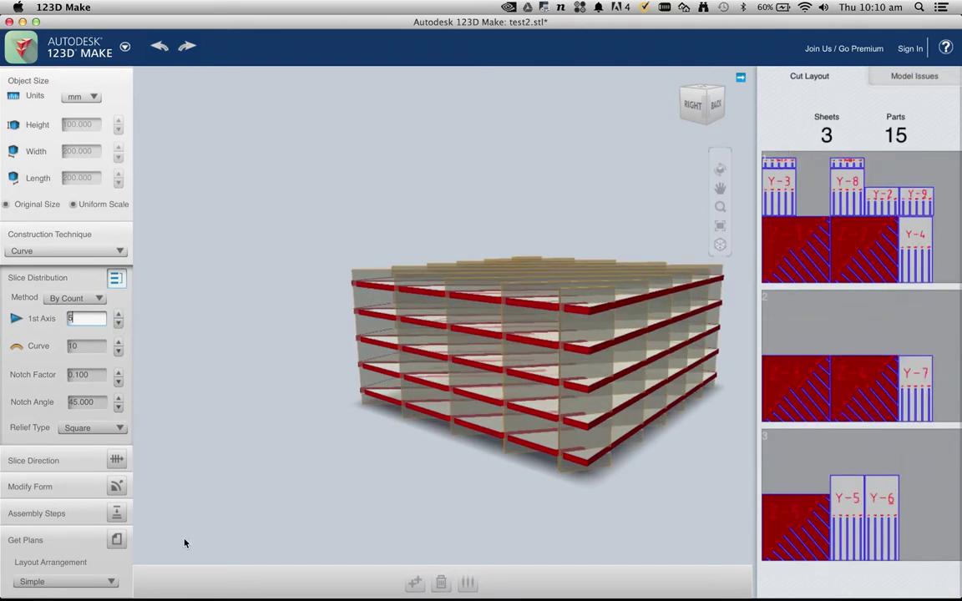
- Show the slice direction rotation controls and view the model from a higher oblique angle
left_click(117, 461)
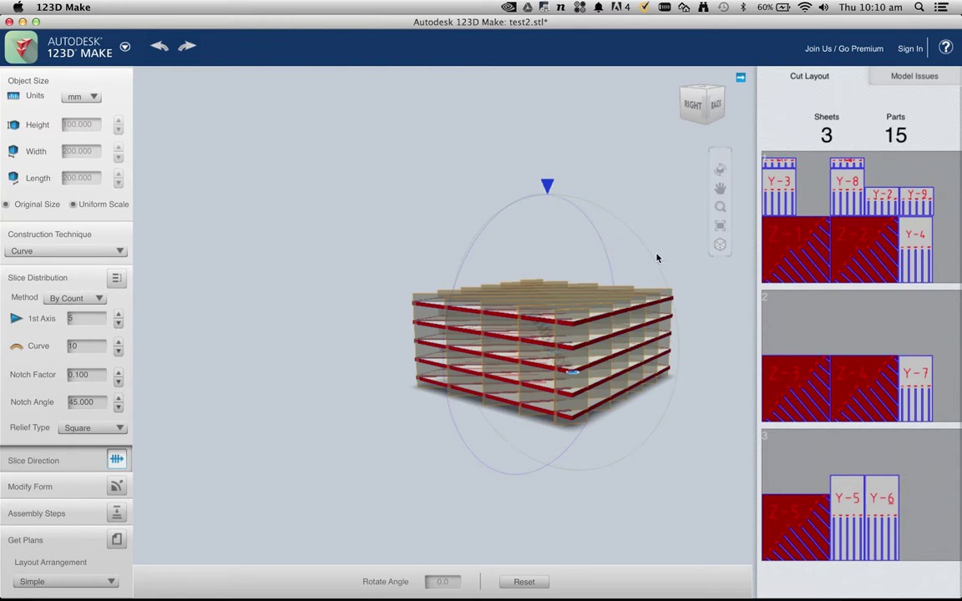
left_click_drag(695, 98, 731, 124)
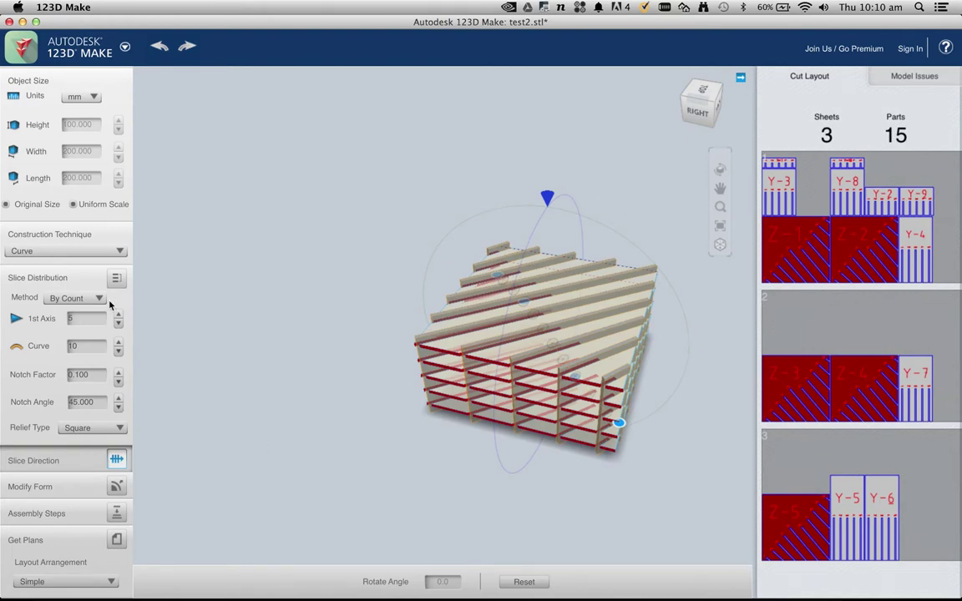
left_click(97, 251)
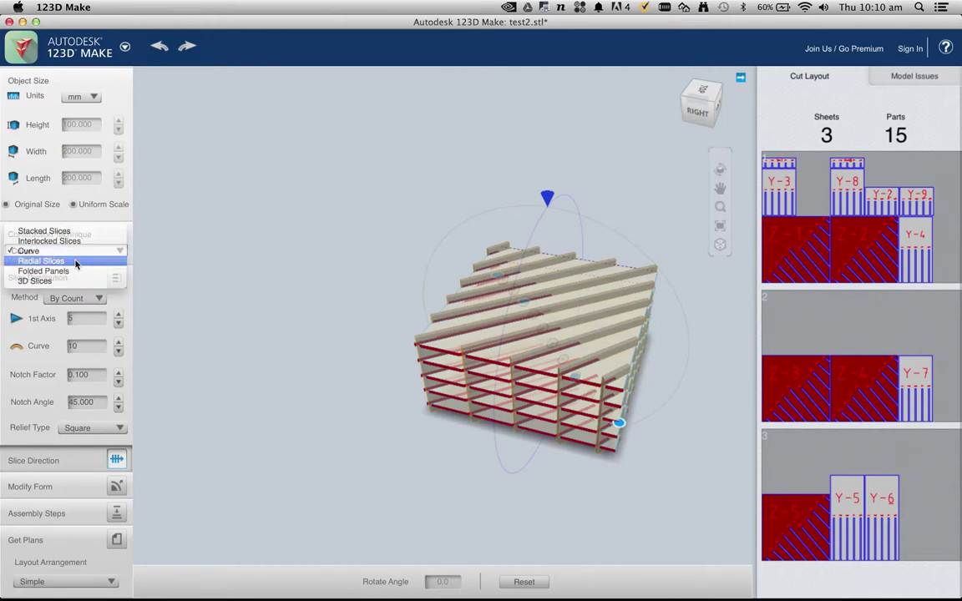
- Try Radial Slices, then switch to Folded Panels, giving one oversized part on one sheet
left_click(76, 261)
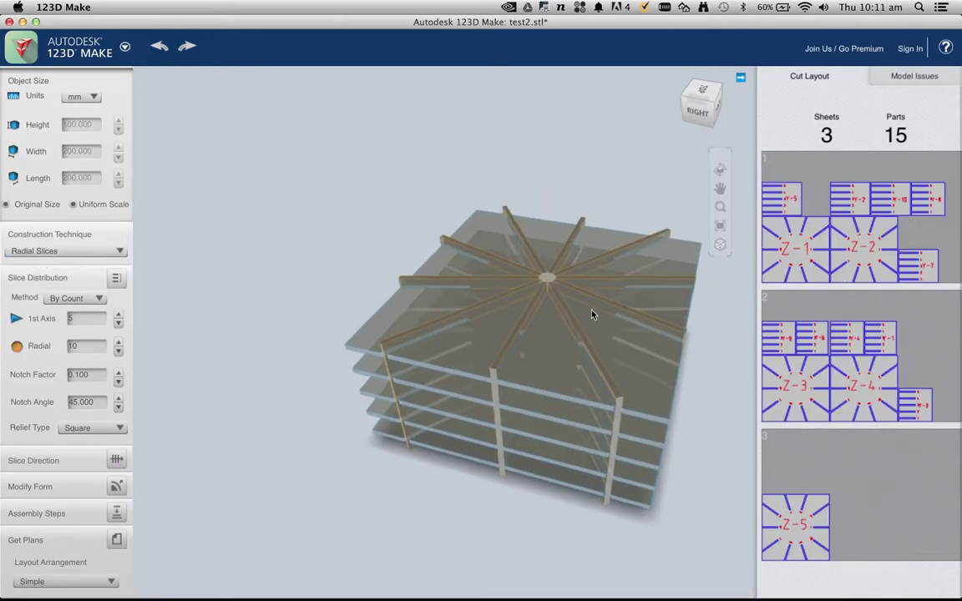
left_click(63, 249)
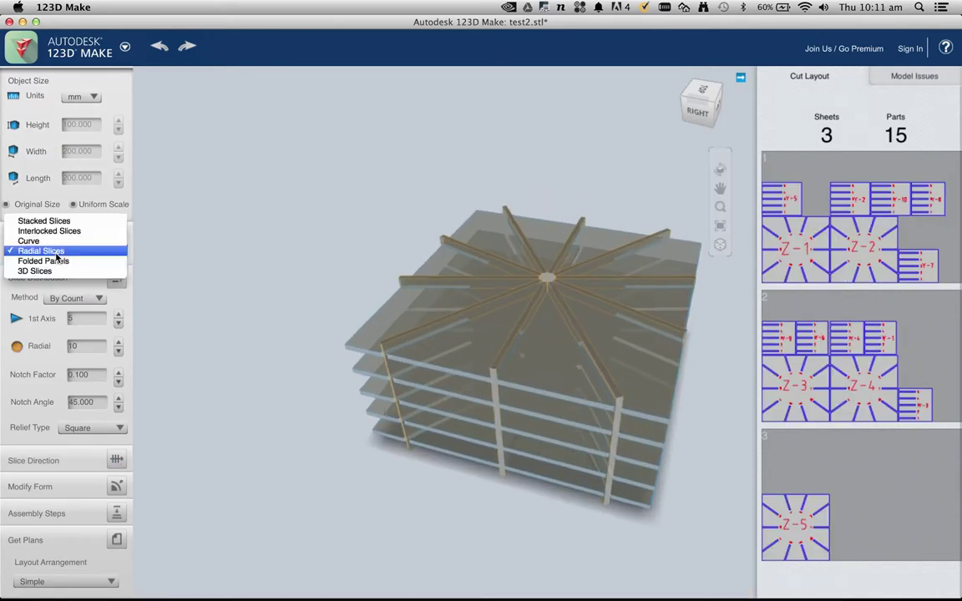
left_click(52, 240)
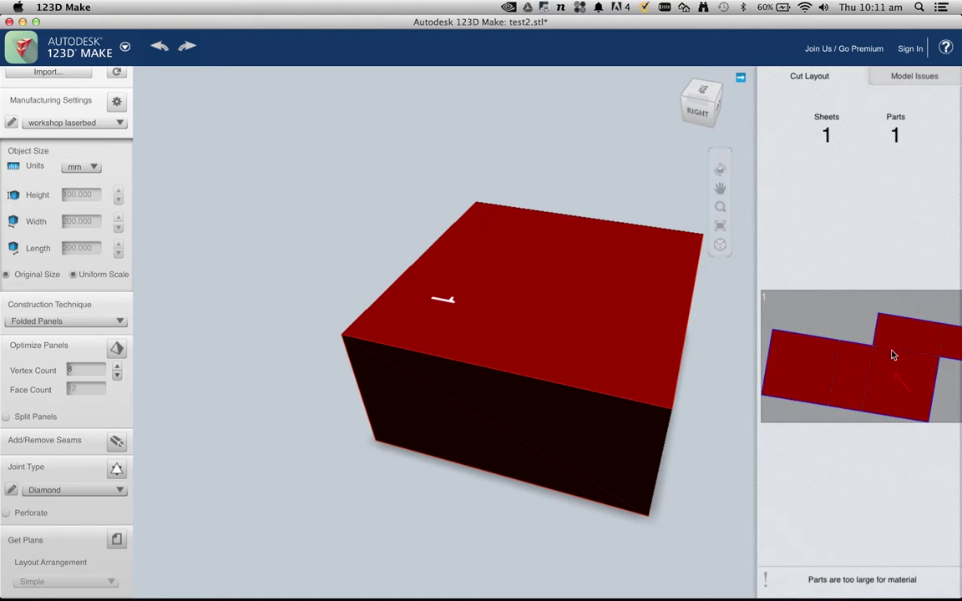
- Set the folded panels' joint type to Tab, then switch construction to 3D Slices
left_click(47, 493)
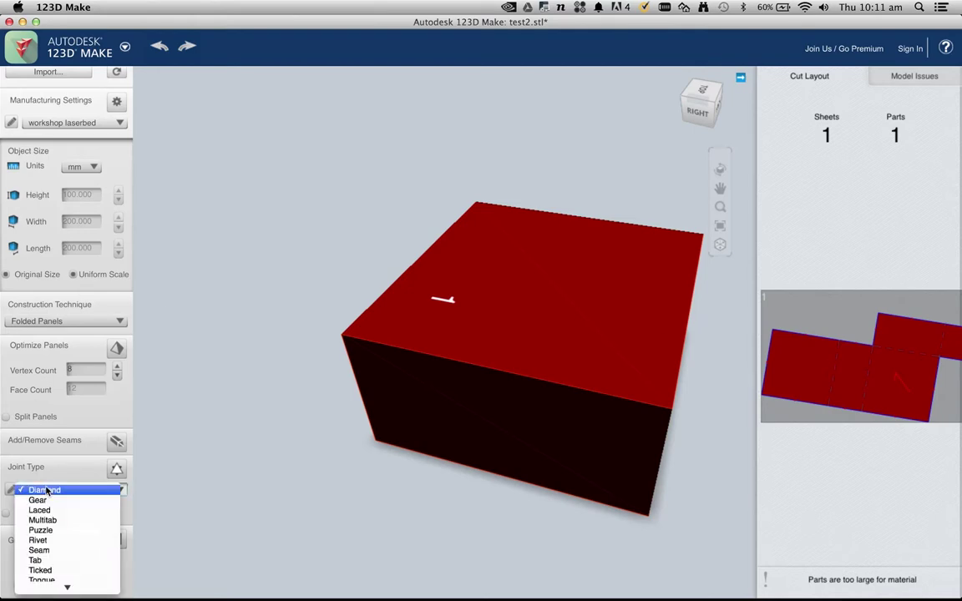
left_click(42, 560)
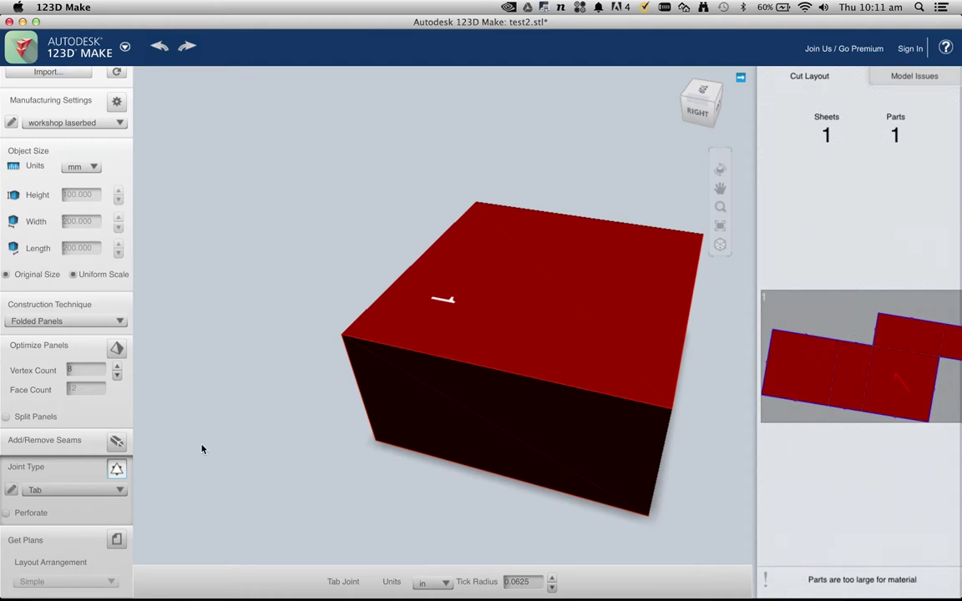
left_click(116, 325)
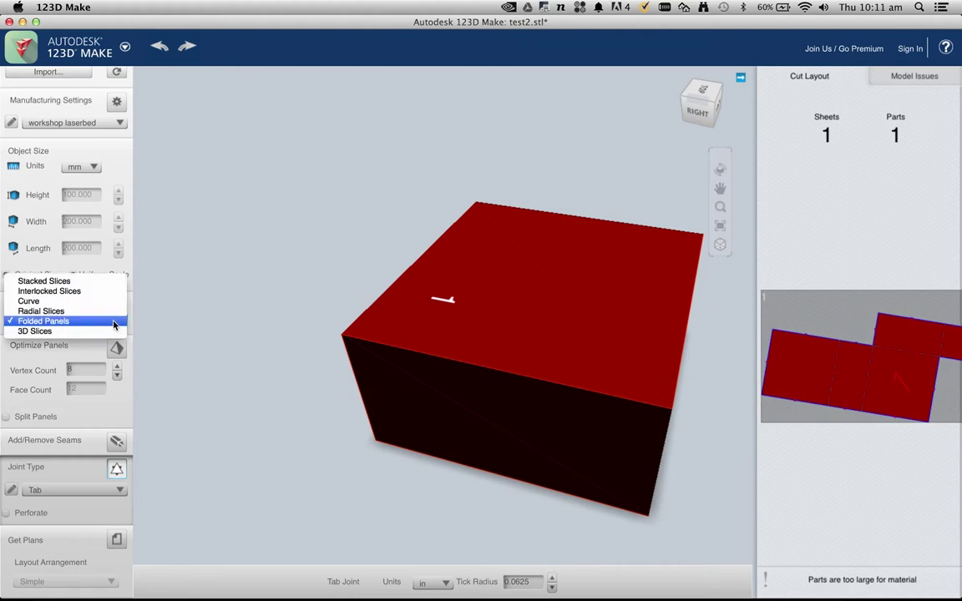
left_click(106, 331)
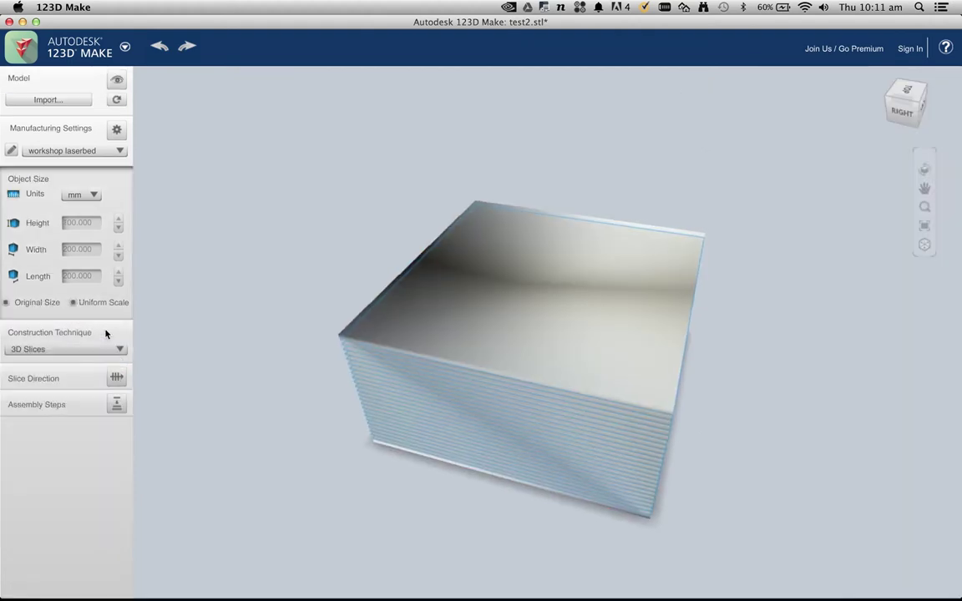
- Switch the box's construction back to Stacked Slices, laid out on 13 sheets
left_click(71, 349)
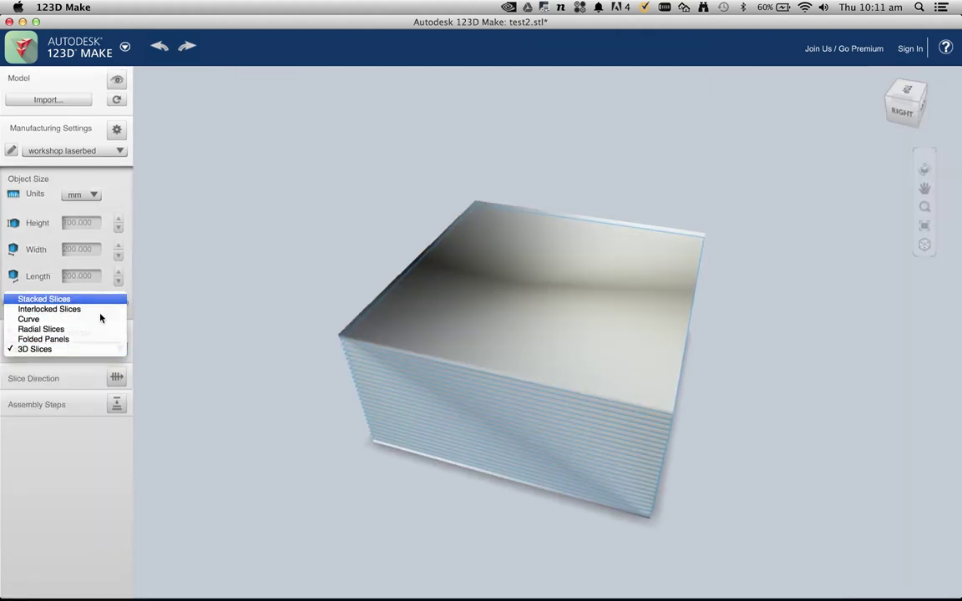
left_click(75, 300)
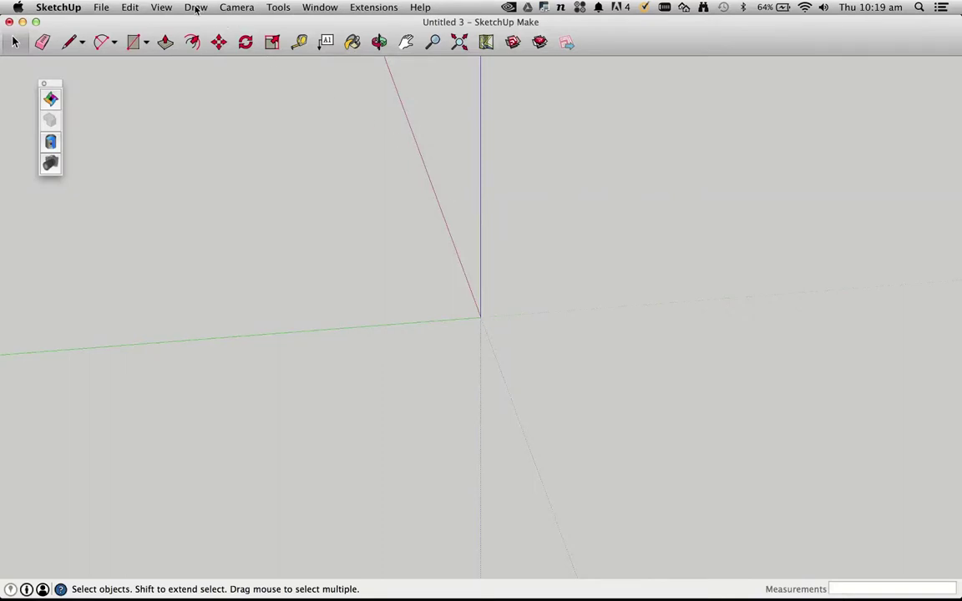
- Create a torus with 3 mm profile radius and 10 mm torus radius at the origin
left_click(196, 7)
mouse_move(204, 81)
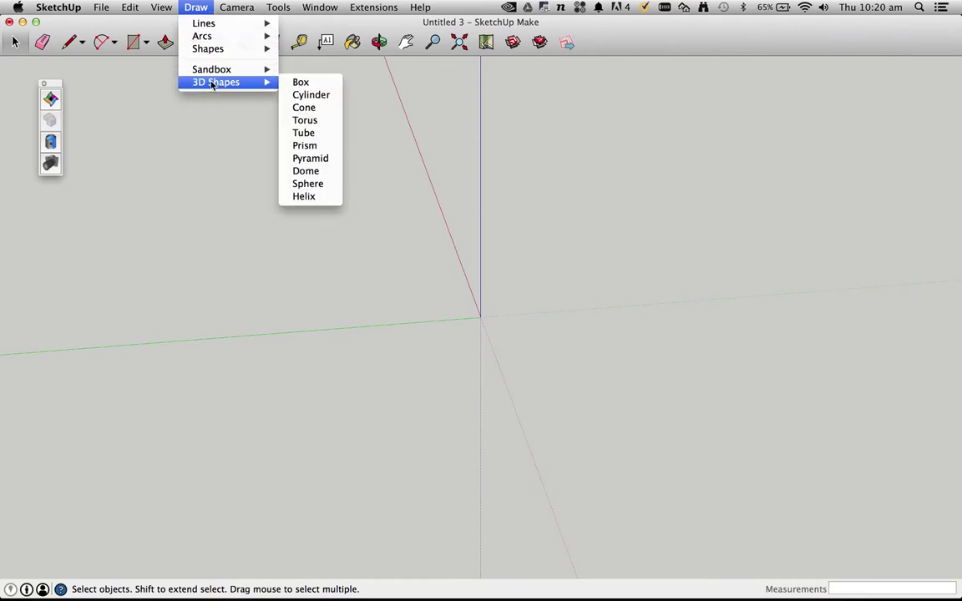
left_click(306, 120)
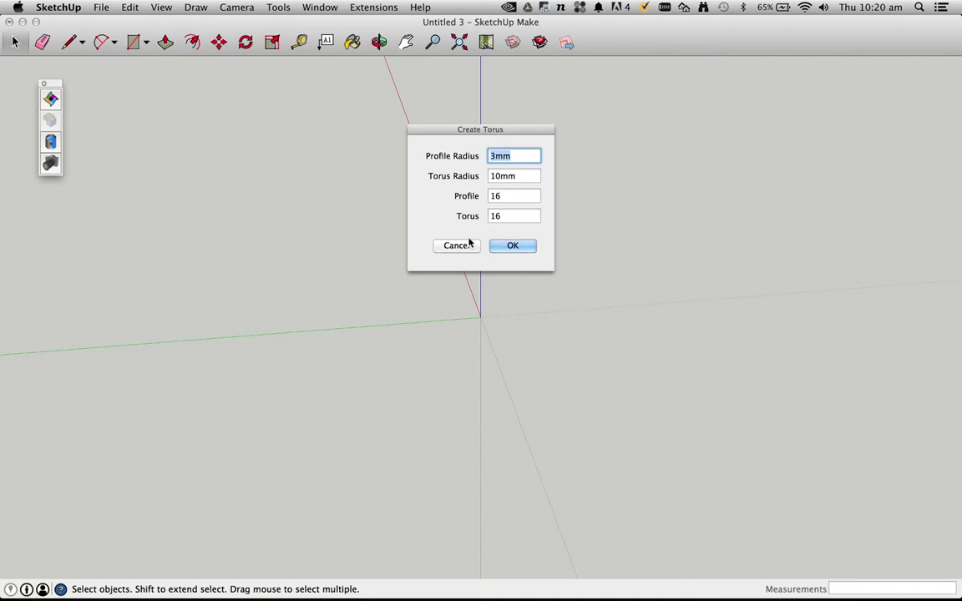
left_click(518, 248)
- Zoom and orbit to look down on the new torus, then select it
scroll(485, 318, "up", 10)
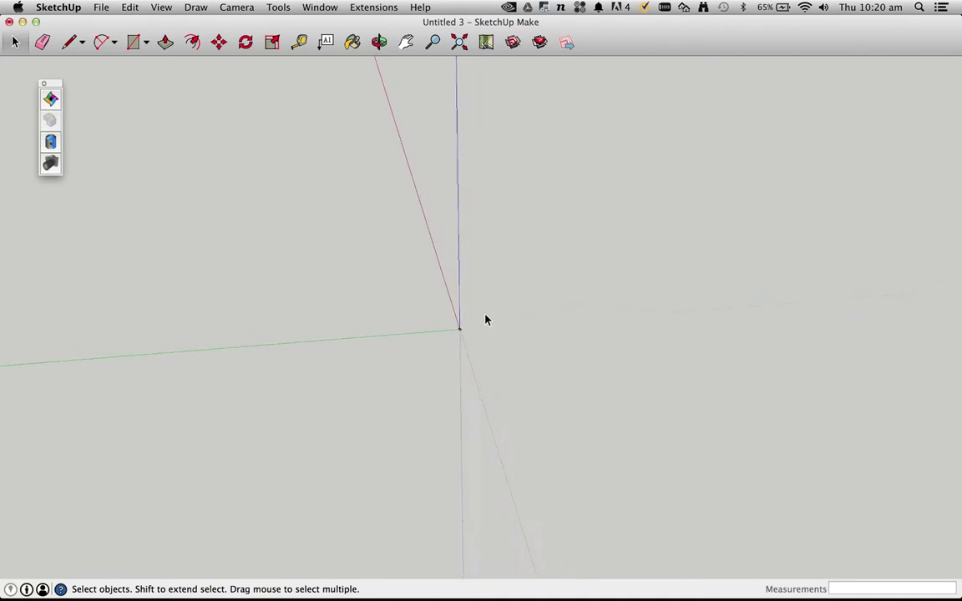
scroll(431, 323, "up", 5)
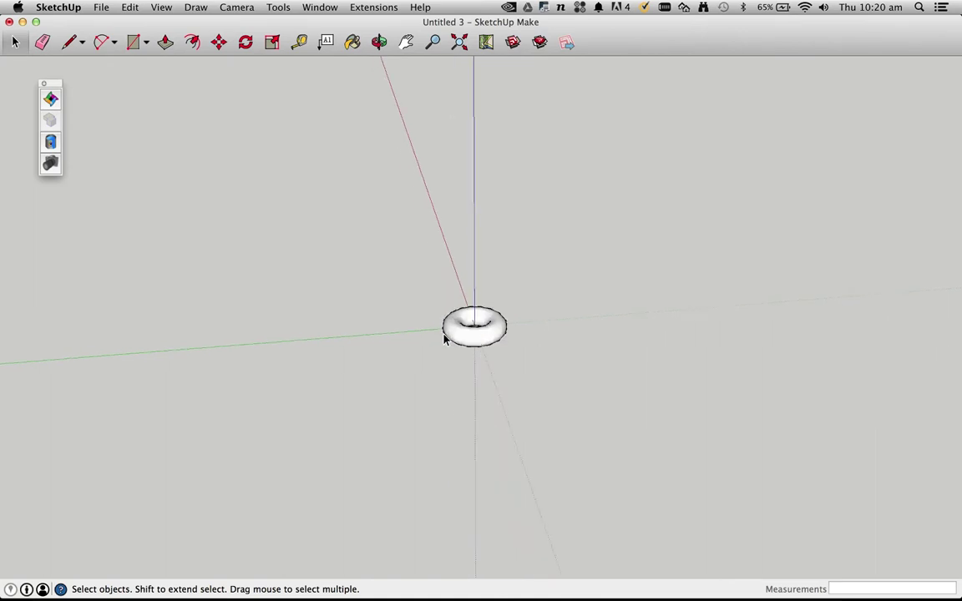
middle_click_drag(447, 328, 343, 359)
scroll(343, 358, "down", 3)
middle_click_drag(501, 359, 612, 312)
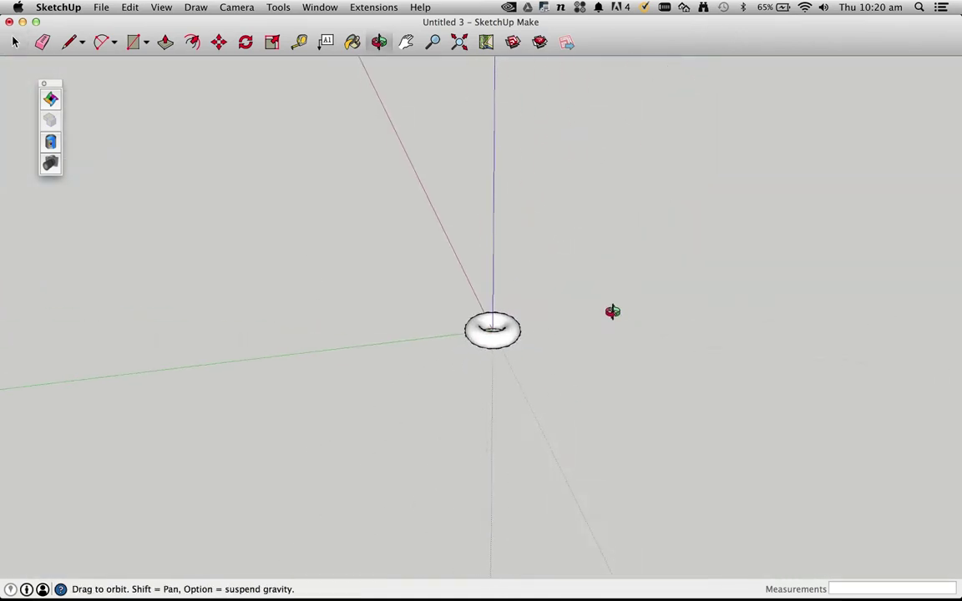
left_click(504, 324)
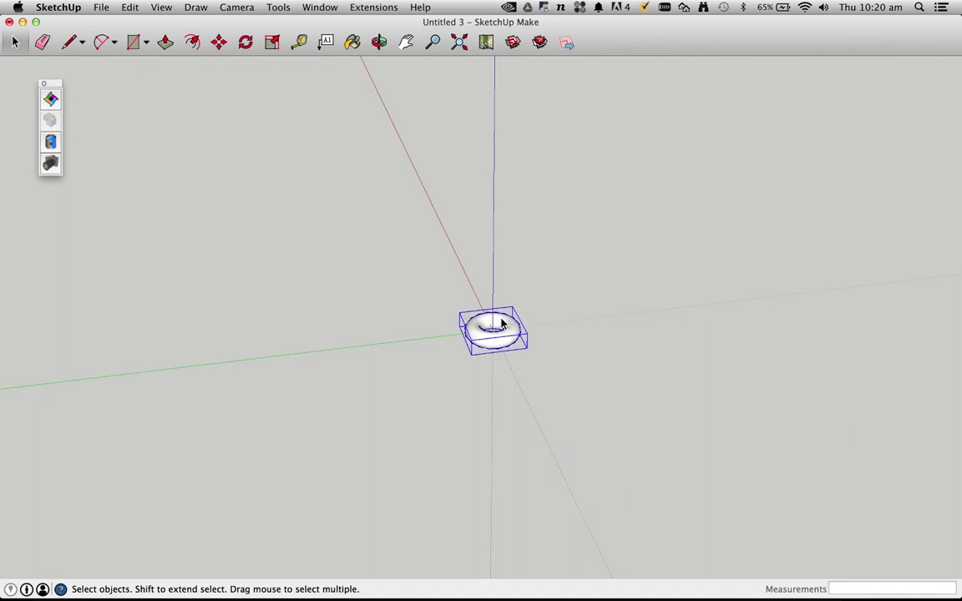
- Inside the torus component, select all geometry and scale it up about five times
double_click(491, 338)
key("super+a")
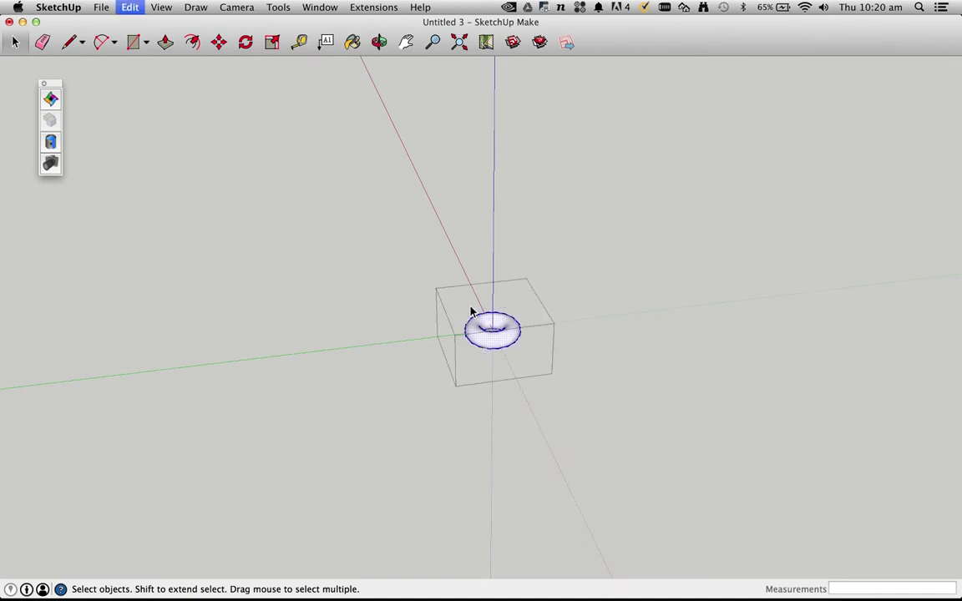
key("s")
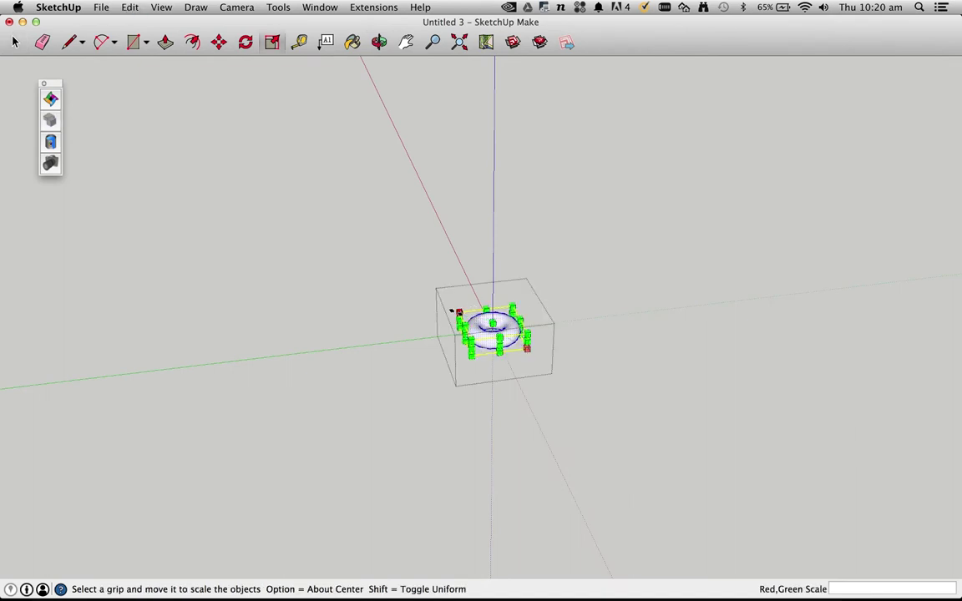
left_click_drag(455, 311, 238, 177)
- Stretch the torus upward into a tall barrel, then orbit to a level view and deselect it
scroll(633, 336, "down", 2)
scroll(632, 336, "down", 1)
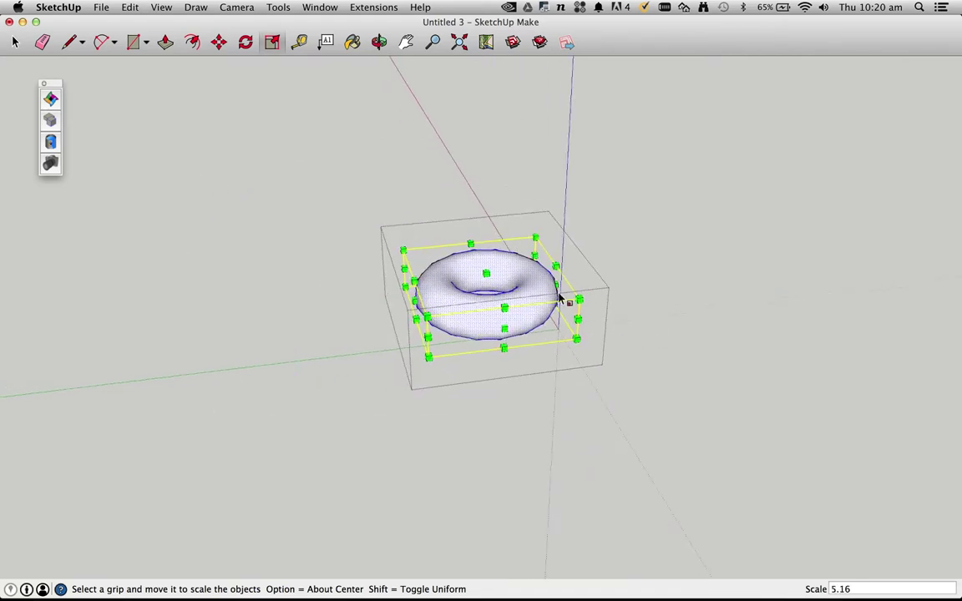
left_click_drag(487, 273, 489, 72)
scroll(551, 272, "down", 2)
key("space")
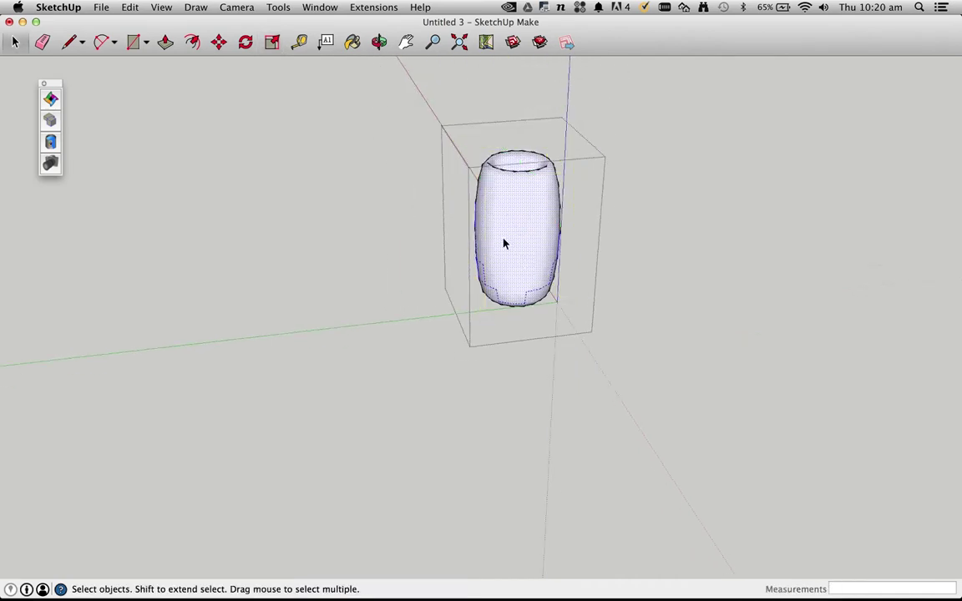
key("o")
left_click_drag(486, 217, 524, 221)
key("space")
left_click(406, 272)
key("o")
- Orbit down to a near eye-level view of the barrel
key("space")
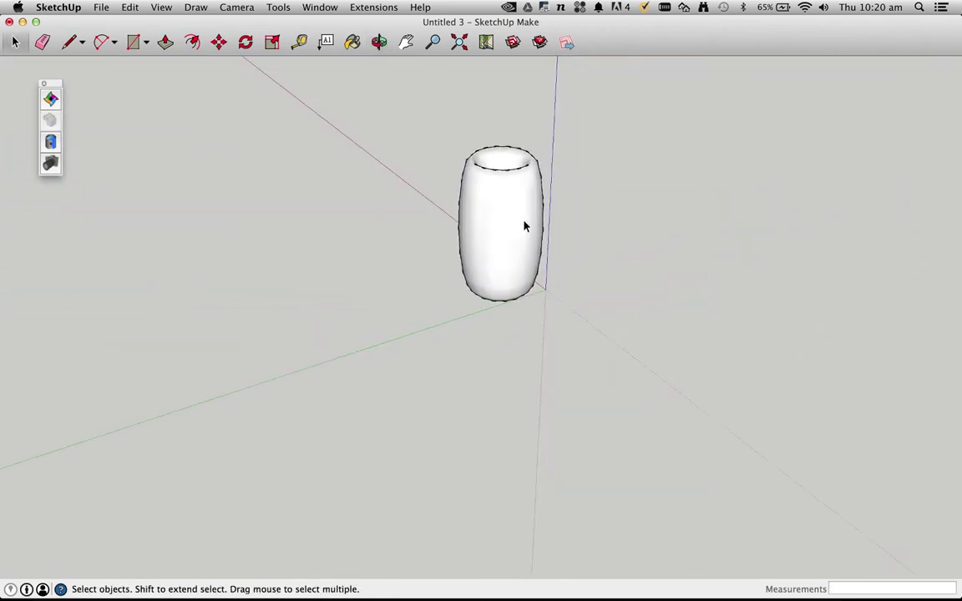
right_click(485, 194)
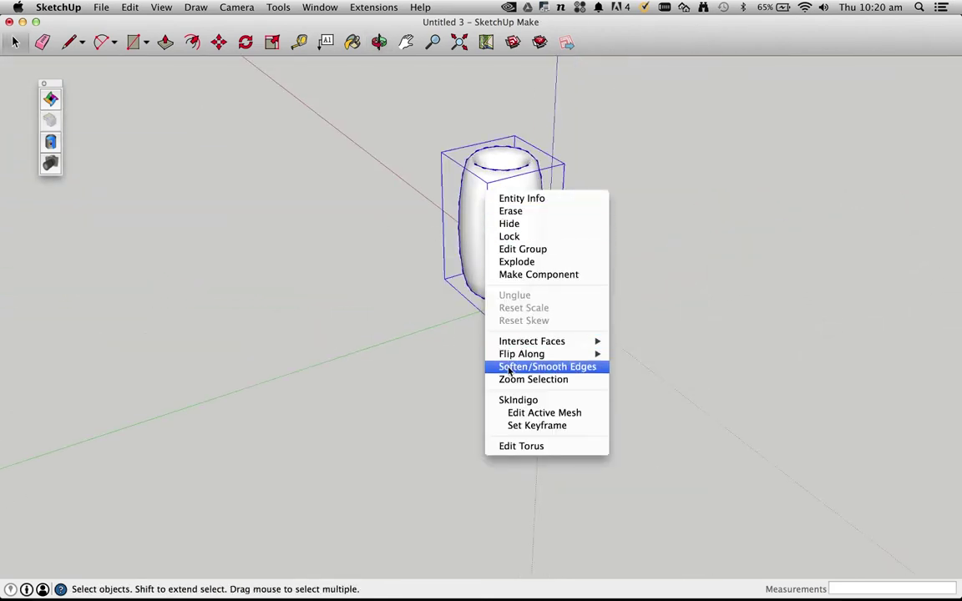
left_click(423, 301)
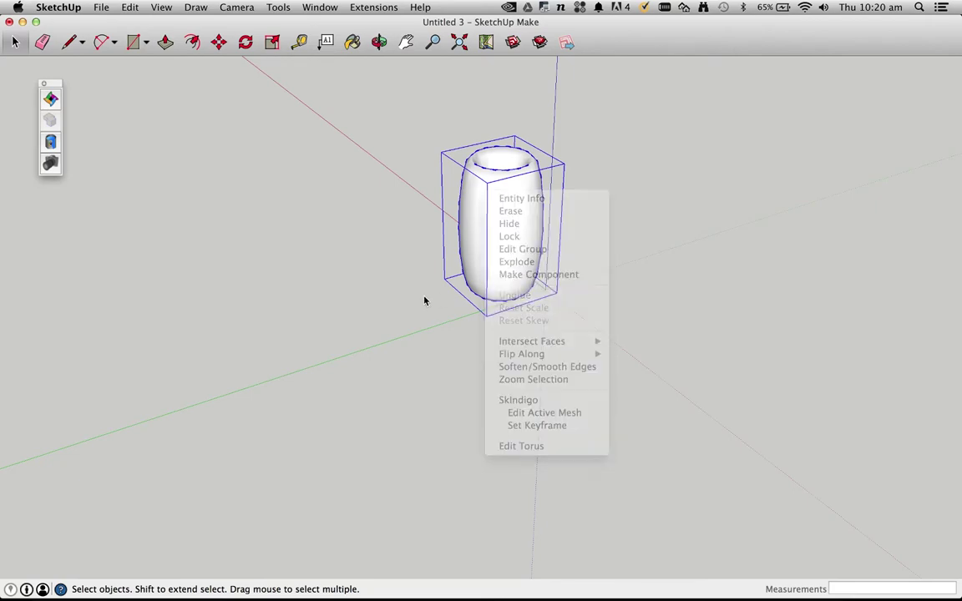
scroll(502, 207, "up", 3)
middle_click_drag(517, 327, 442, 221)
scroll(442, 224, "down", 2)
- Set the barrel's Soften/Smooth Edges angle to 0 degrees, then open its group for editing
right_click(444, 231)
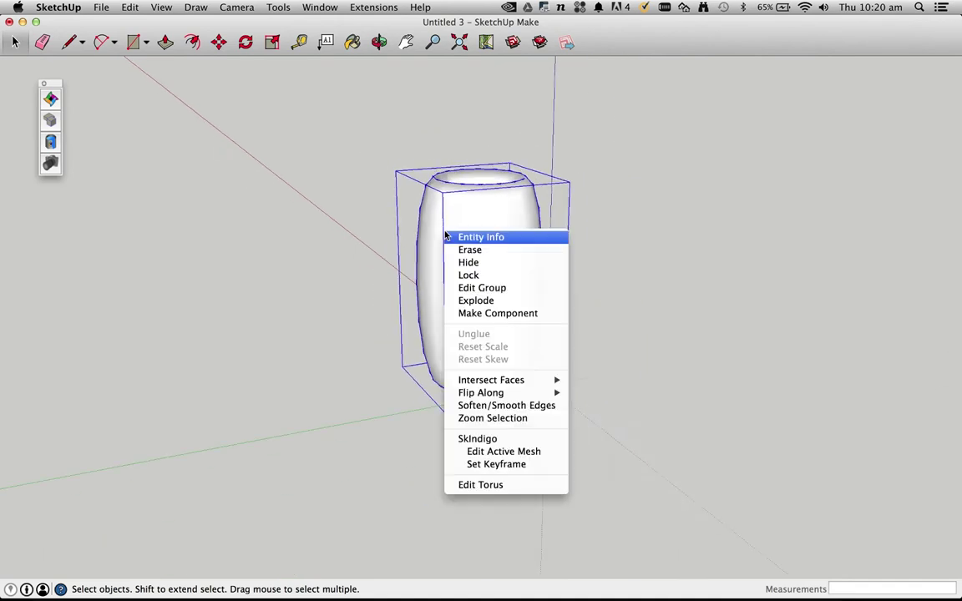
left_click(496, 406)
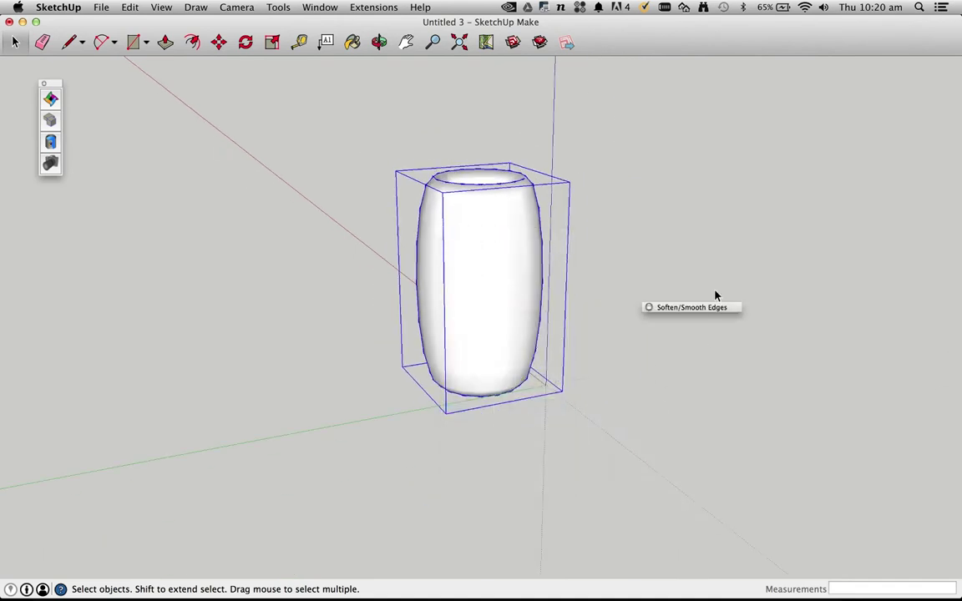
left_click_drag(606, 309, 701, 205)
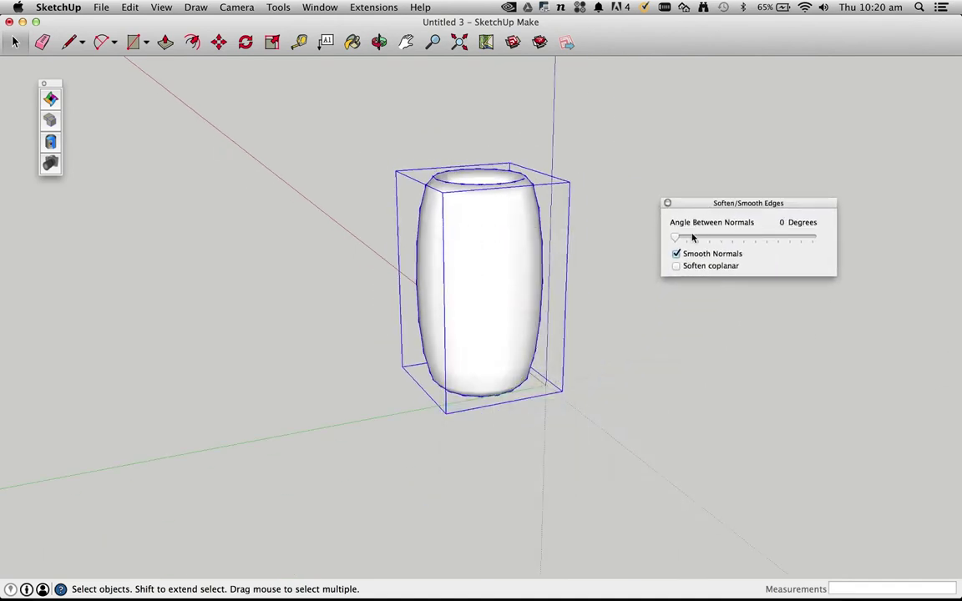
mouse_move(673, 237)
left_mouse_down()
mouse_move(683, 248)
mouse_move(754, 252)
mouse_move(743, 240)
mouse_move(666, 233)
left_mouse_up()
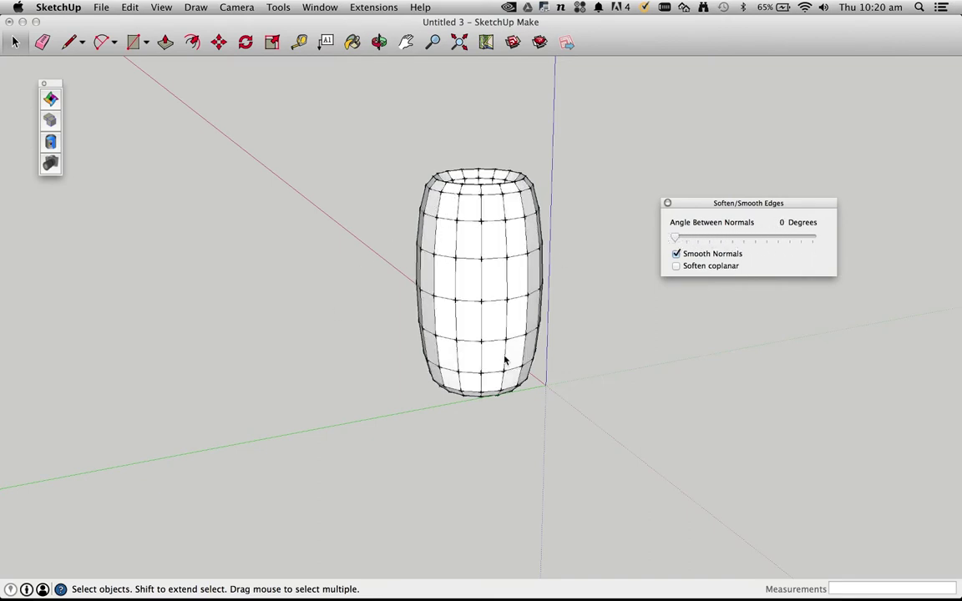
left_click(667, 204)
mouse_move(461, 243)
middle_mouse_down()
mouse_move(643, 518)
mouse_move(633, 124)
mouse_move(518, 382)
mouse_move(486, 357)
mouse_move(492, 409)
mouse_move(499, 371)
mouse_move(490, 179)
mouse_move(393, 172)
mouse_move(469, 261)
middle_mouse_up()
double_click(470, 261)
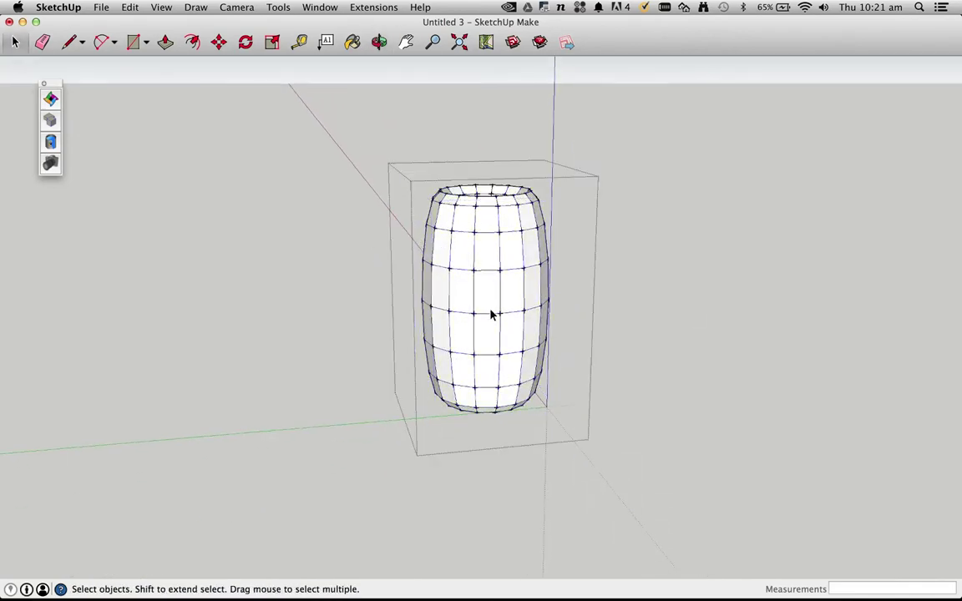
- Push a face on the barrel's left side about 13 mm outward
middle_click_drag(492, 314, 437, 287)
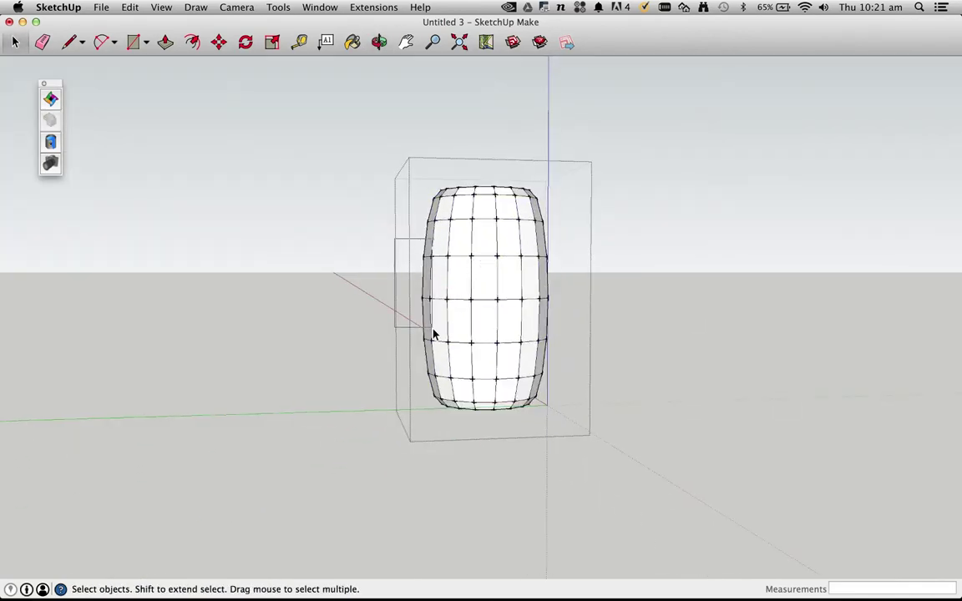
left_click(436, 277)
middle_click_drag(458, 368, 539, 339)
key("m")
left_click(447, 307)
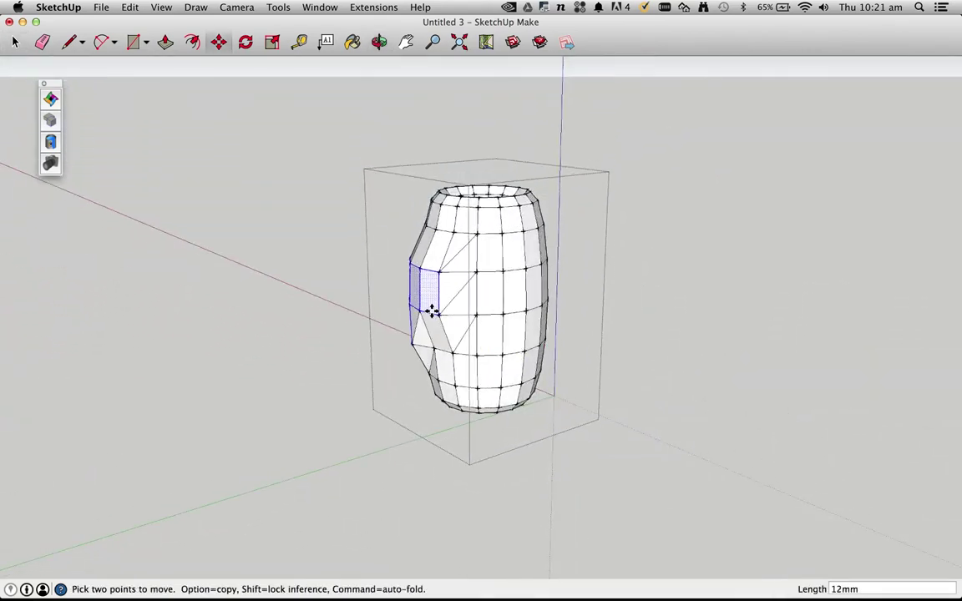
left_click(489, 296)
middle_click_drag(489, 296, 756, 591)
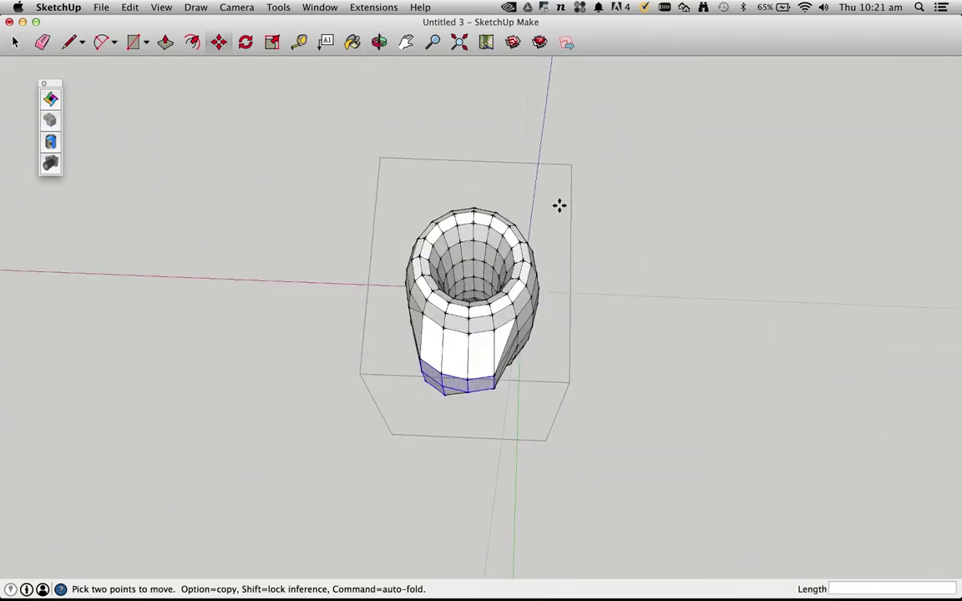
middle_click_drag(559, 203, 444, 177)
- Push the right-edge strip face outward and pull the top-right vertex out
key("space")
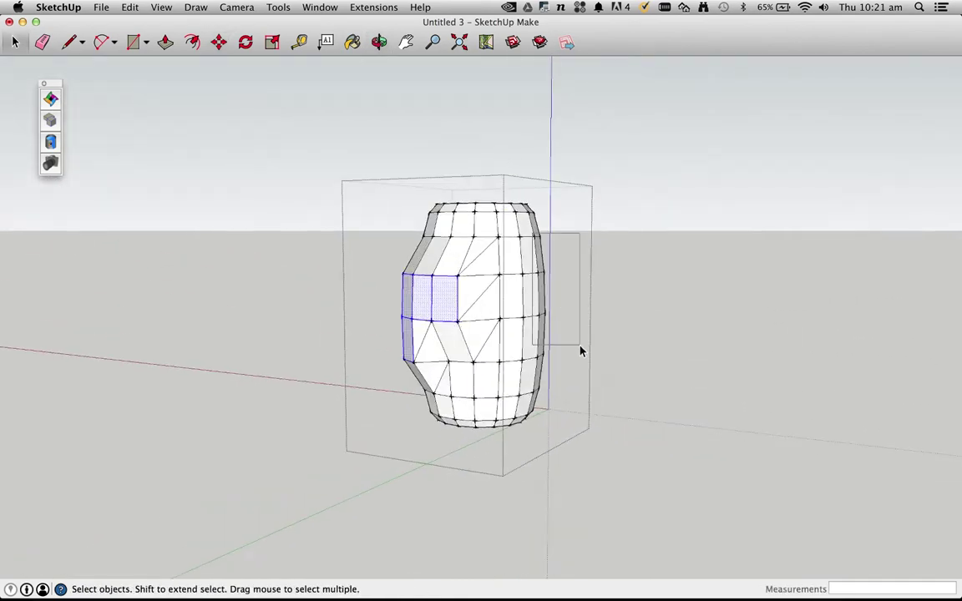
left_click(539, 276)
key("m")
left_click(539, 284)
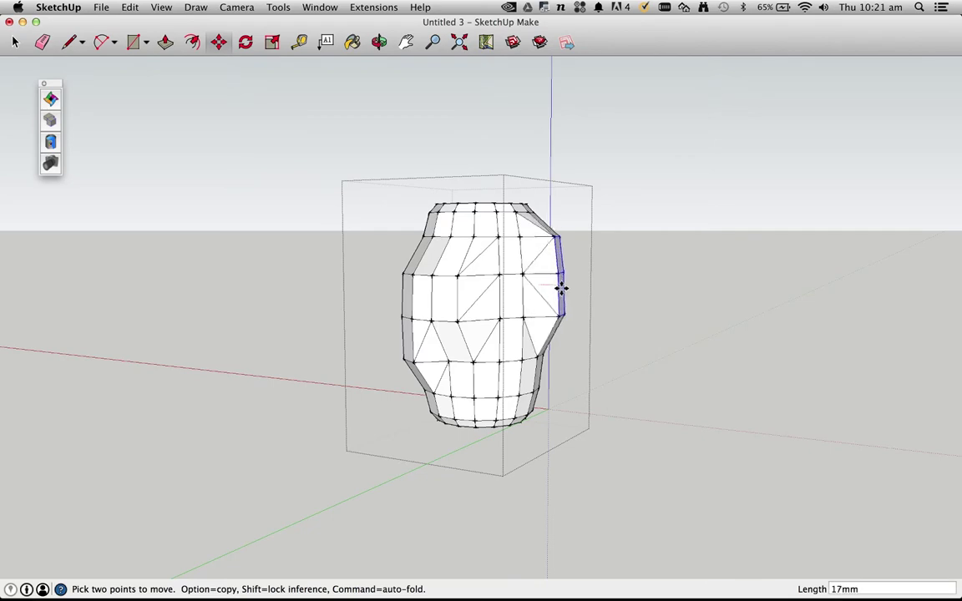
left_click(566, 286)
key("space")
left_click(588, 284)
key("m")
left_click(560, 237)
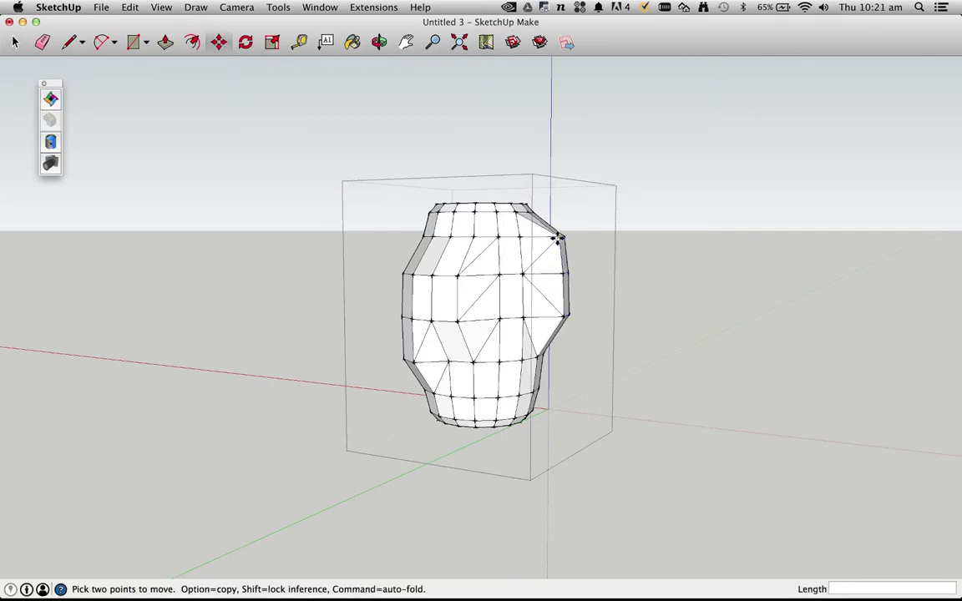
left_click(588, 235)
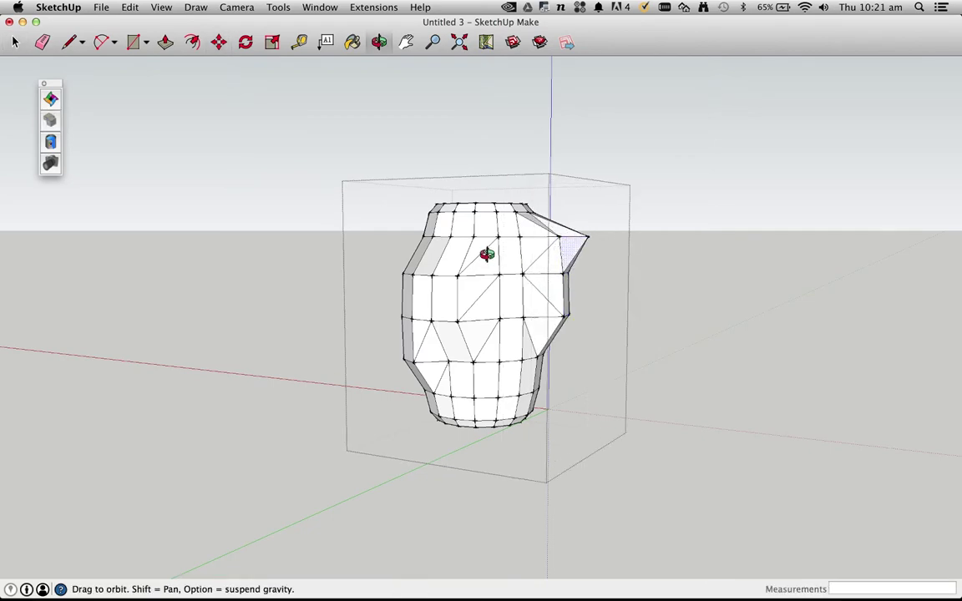
middle_click_drag(484, 255, 297, 136)
- Scale the lower-left strip of faces to about 1.35
key("space")
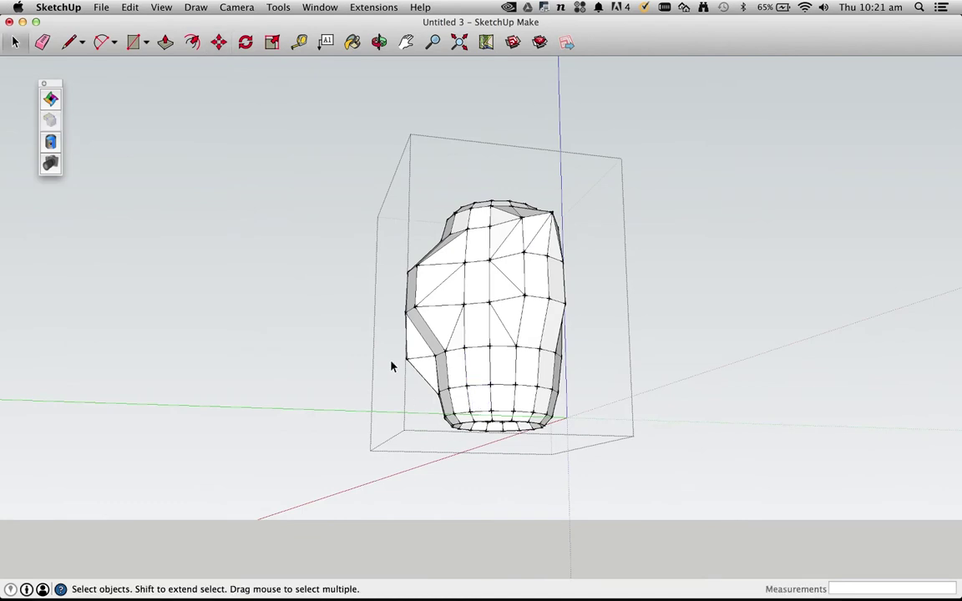
left_click(447, 407)
key("s")
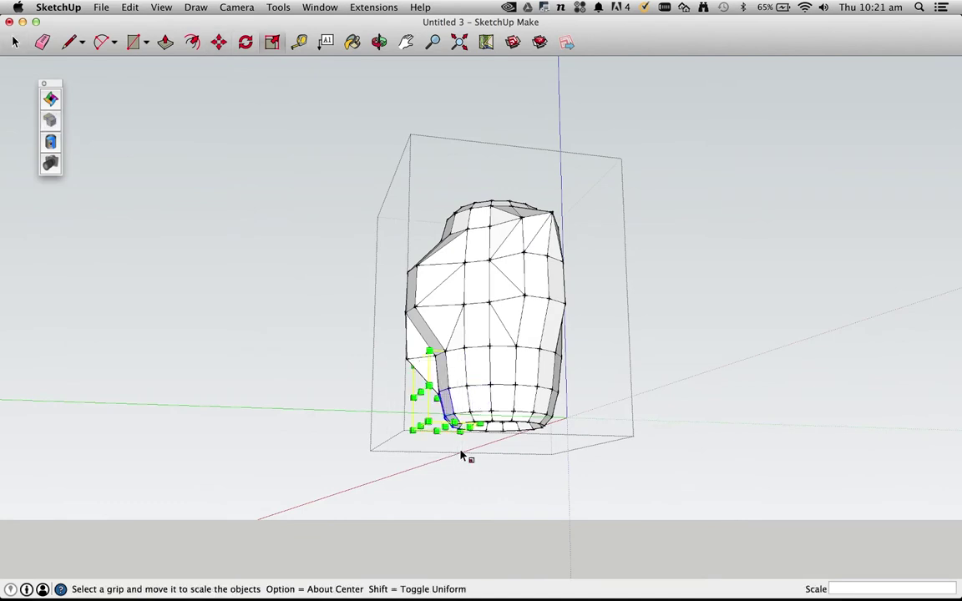
left_click(421, 435)
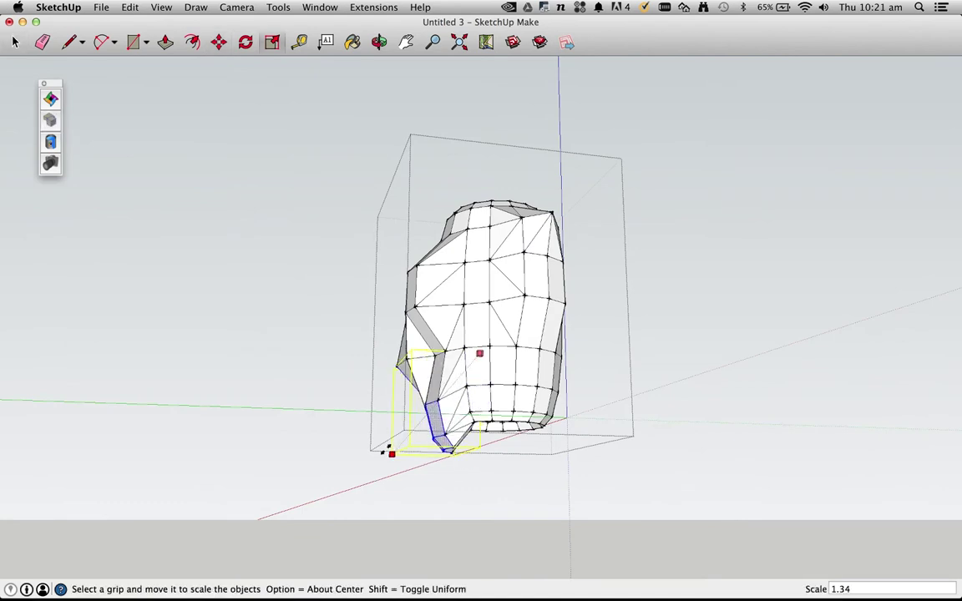
left_click(391, 451)
key("space")
middle_click_drag(518, 351, 615, 357)
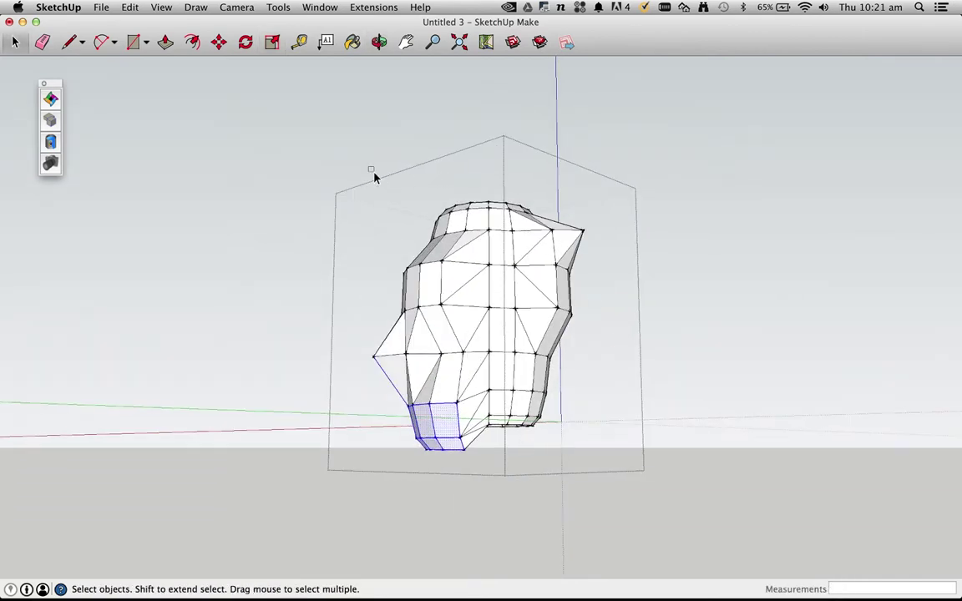
- Shrink the top-left strip of faces, then look down into the hole
left_click_drag(374, 172, 482, 256)
key("s")
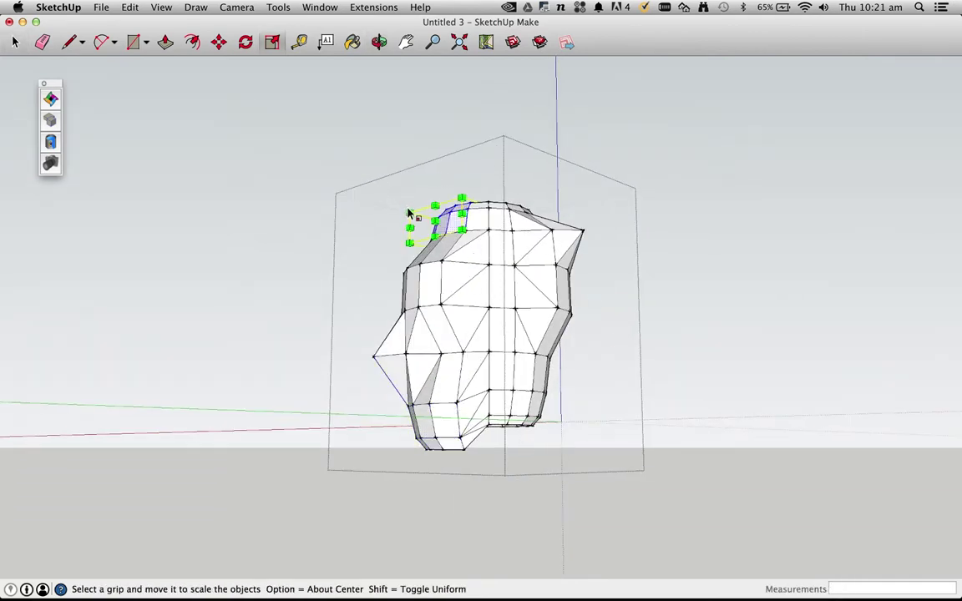
left_click(405, 212)
left_click(423, 214)
middle_click_drag(422, 215, 472, 446)
key("space")
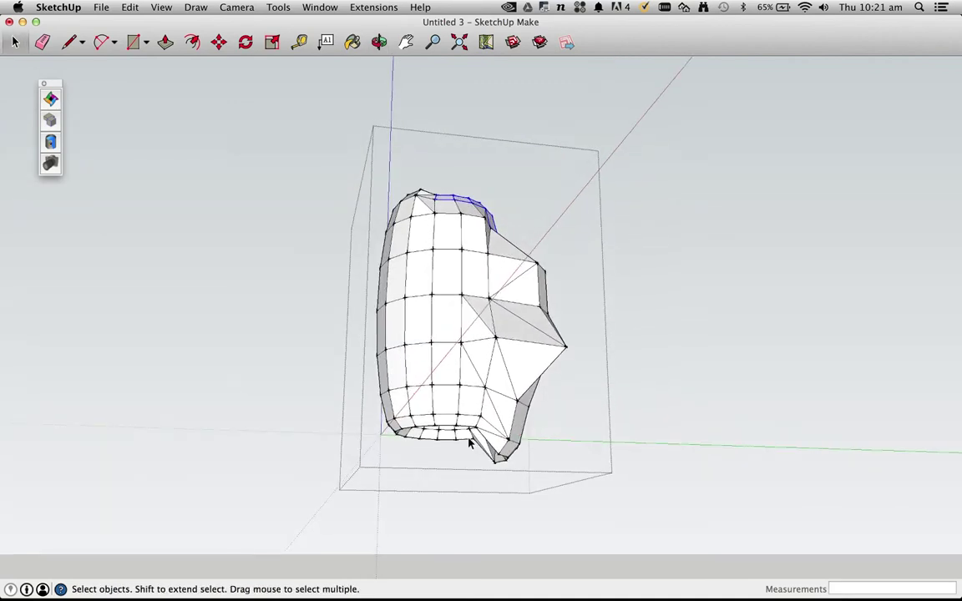
- Move the bottom tip, dropping it back near its starting position
left_click_drag(488, 431, 544, 489)
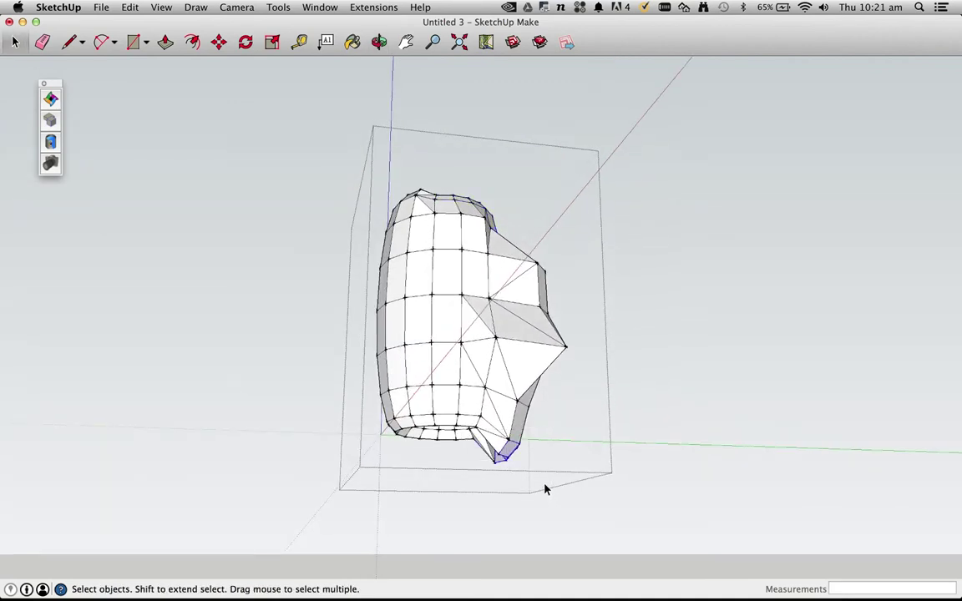
key("m")
left_click(507, 455)
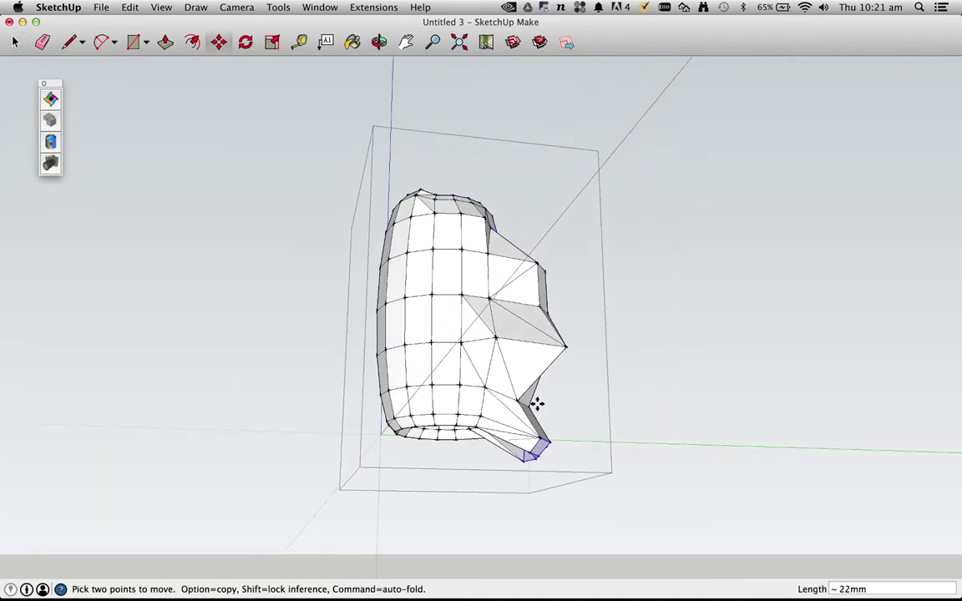
left_click(513, 441)
key("space")
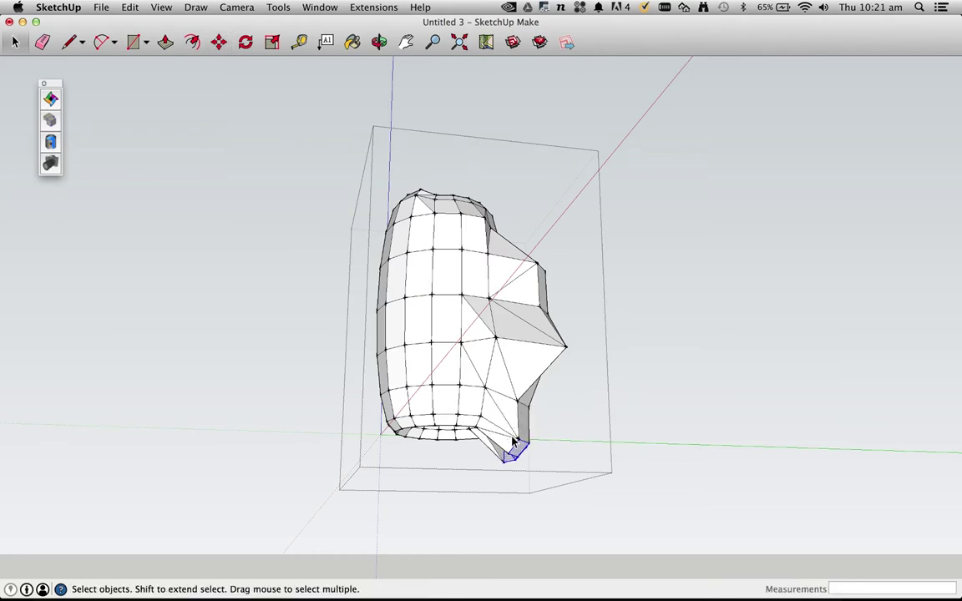
middle_click_drag(513, 440, 559, 465)
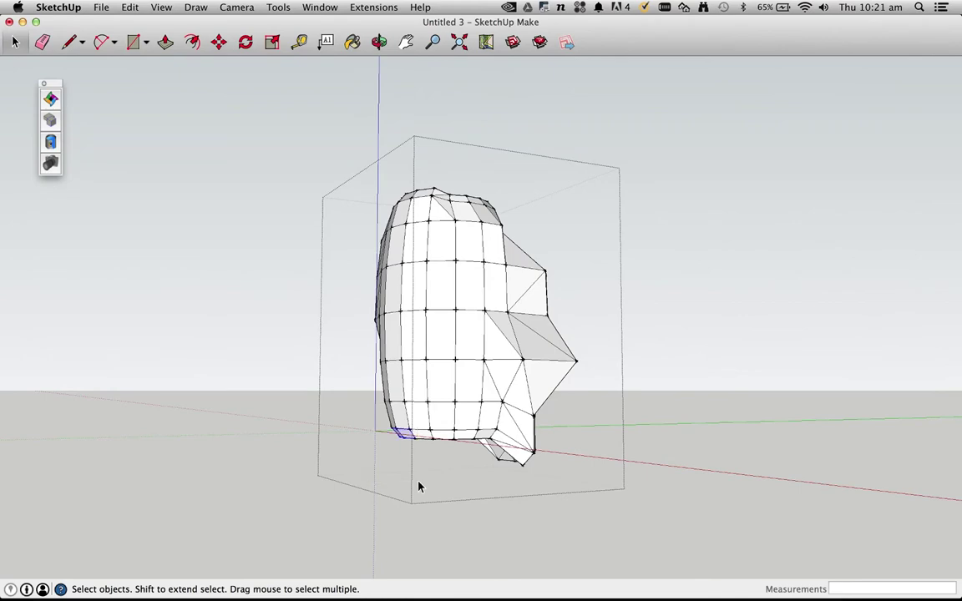
- Pull the lower-left edge downward, then orbit around the mug to inspect the result
key("m")
left_click(399, 431)
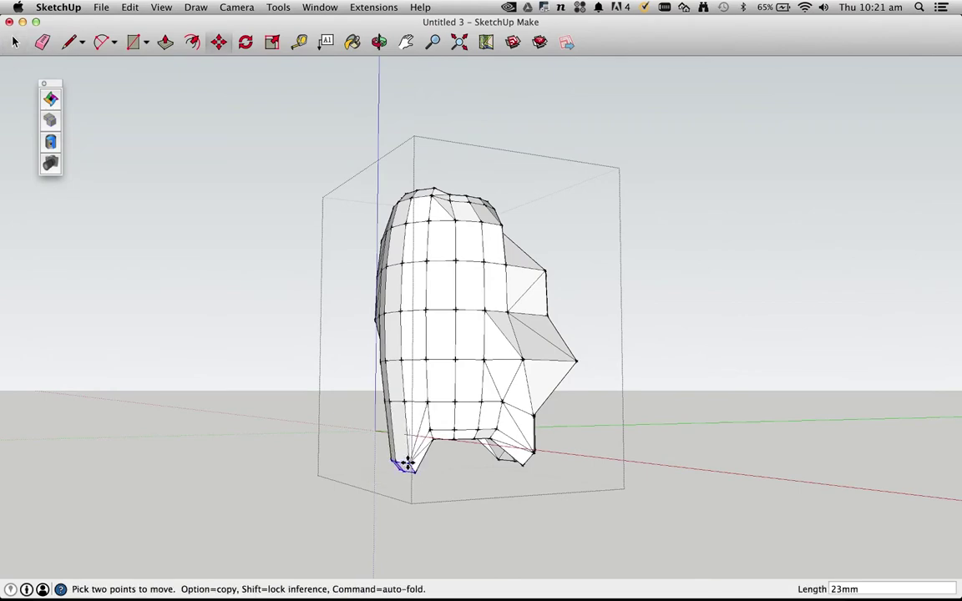
left_click(405, 453)
middle_click_drag(494, 403, 508, 262)
key("space")
scroll(429, 236, "up", 5)
middle_click_drag(429, 236, 552, 258)
scroll(552, 258, "down", 6)
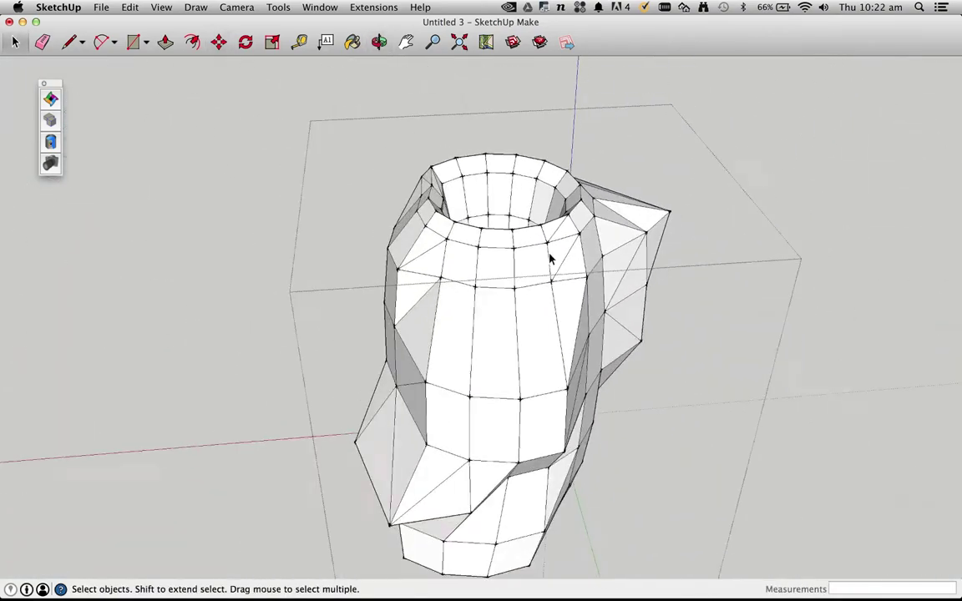
middle_click_drag(466, 299, 730, 240)
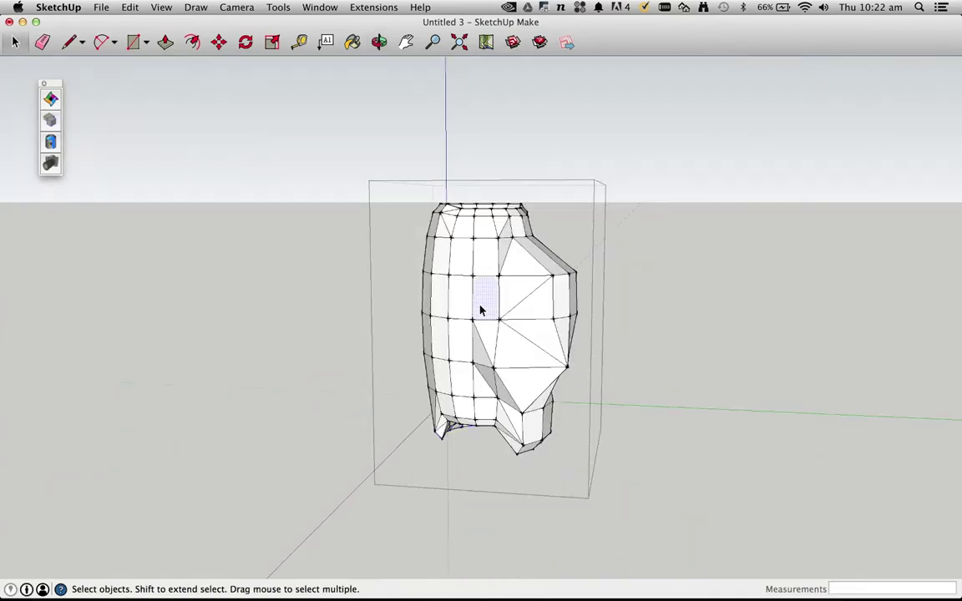
middle_click_drag(480, 310, 578, 361)
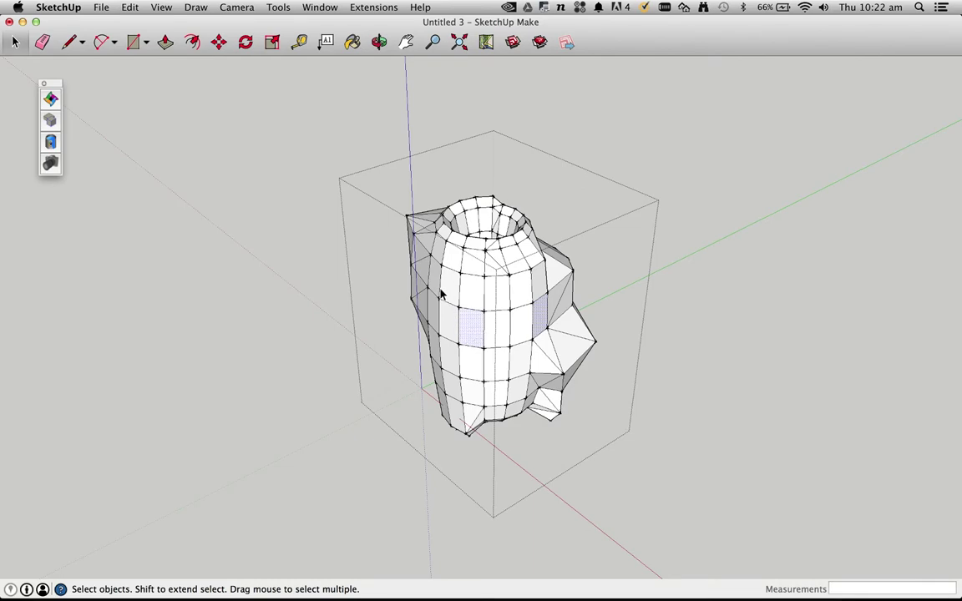
- Select a face on the mug's side from a level view, then bring up the Extensions menu
middle_click_drag(426, 288, 794, 294)
middle_click_drag(507, 326, 520, 292)
left_click(480, 367)
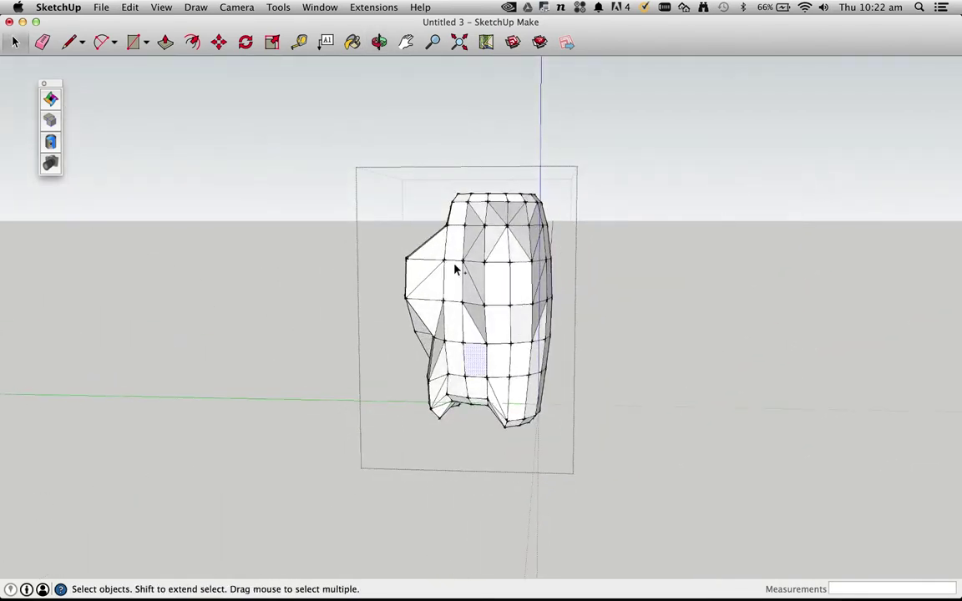
middle_click_drag(448, 258, 457, 300)
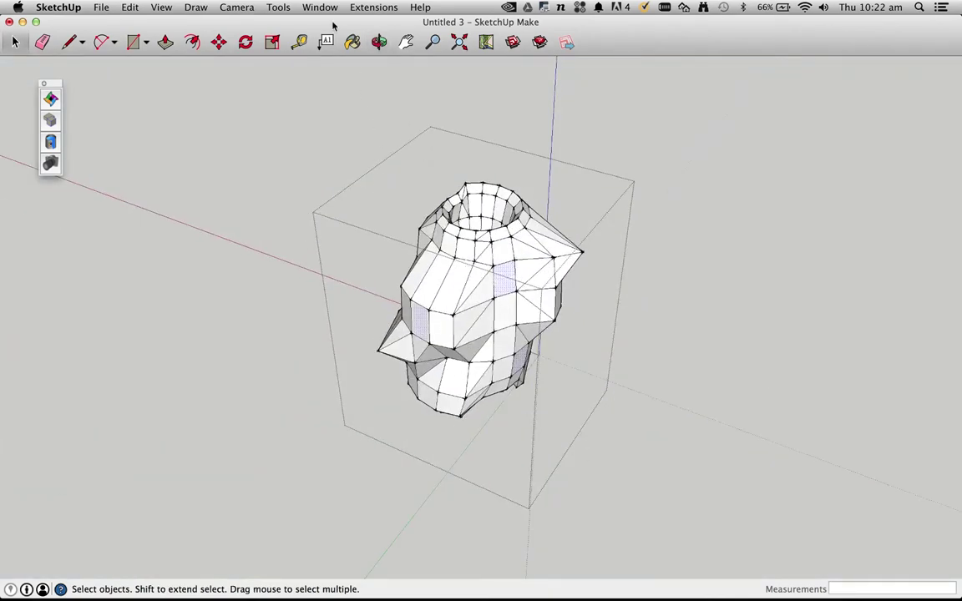
left_click(373, 8)
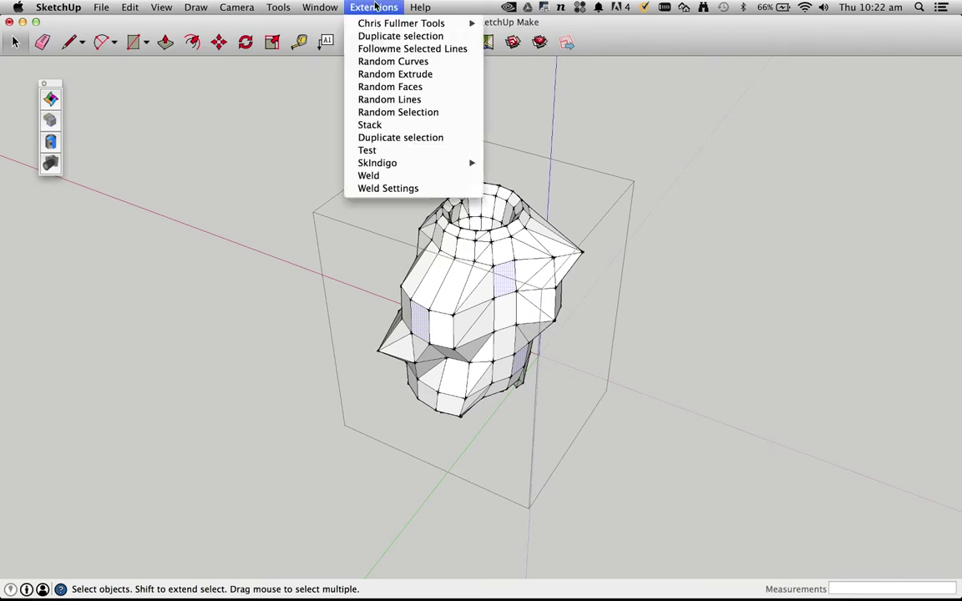
- Run Random Extrude with Min 1 and Max 10 on the selected faces, then inspect the prongs
left_click(455, 80)
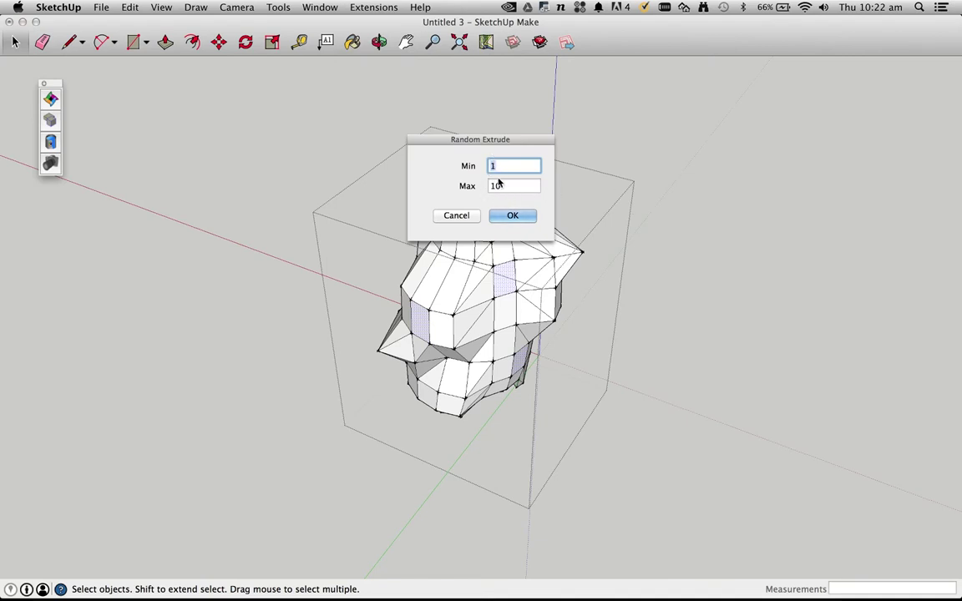
left_click(511, 215)
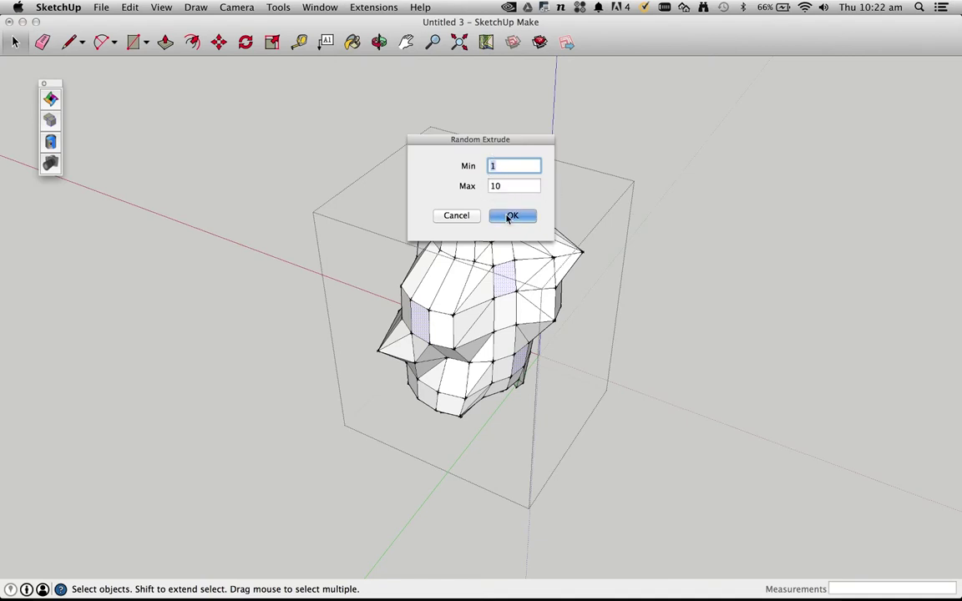
middle_click_drag(511, 216, 504, 283)
middle_click_drag(392, 271, 387, 296)
scroll(465, 282, "down", 3)
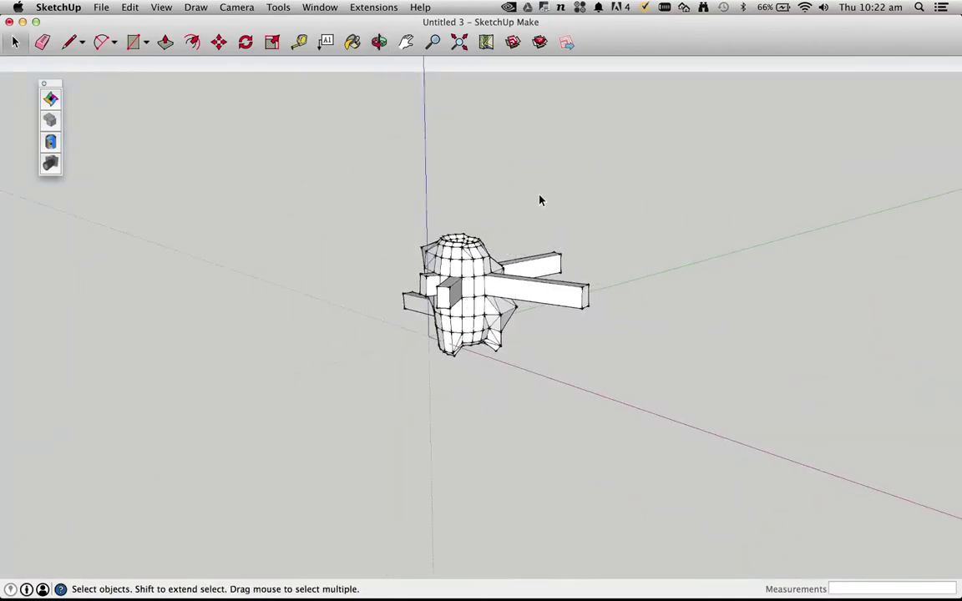
- Export the spiked mug as 'test1.stl' to the Desktop with the default STL options
left_click(101, 6)
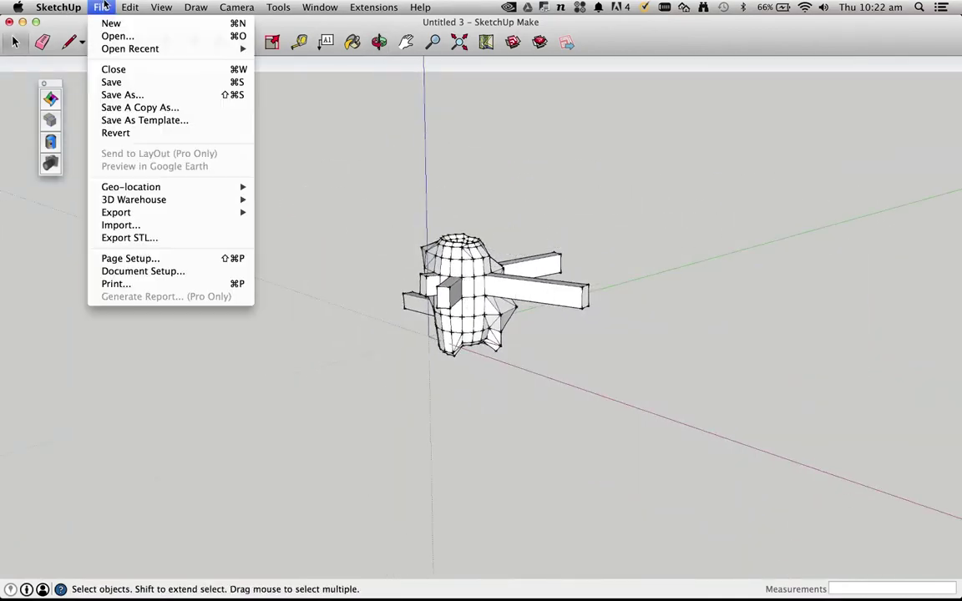
left_click(129, 237)
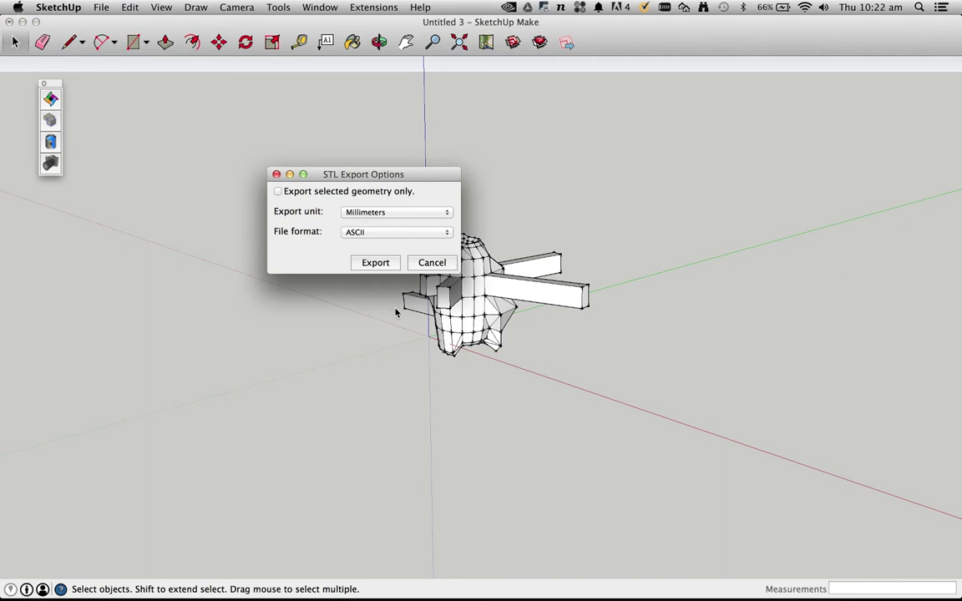
left_click(375, 263)
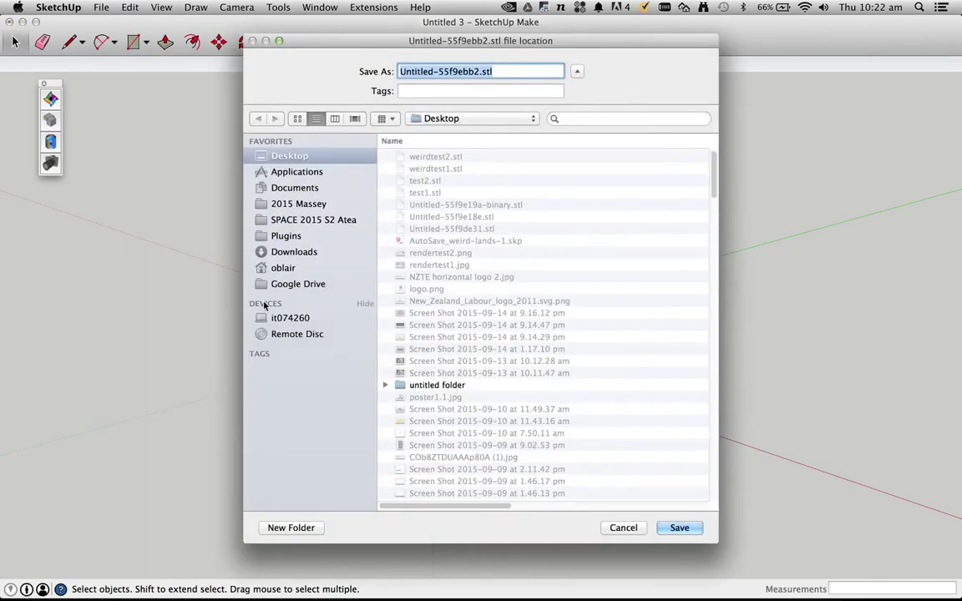
type("test")
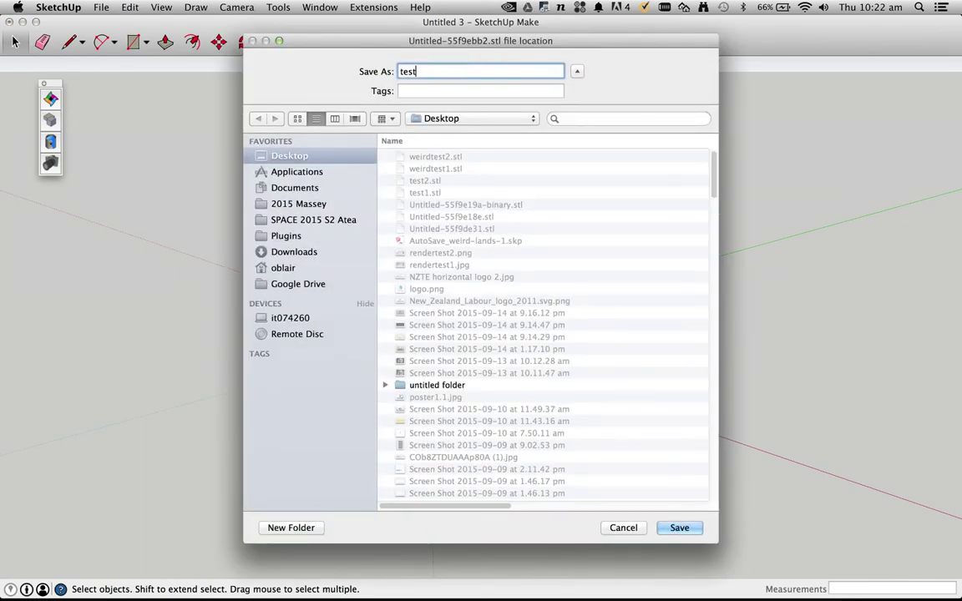
type("1.stl")
key("Return")
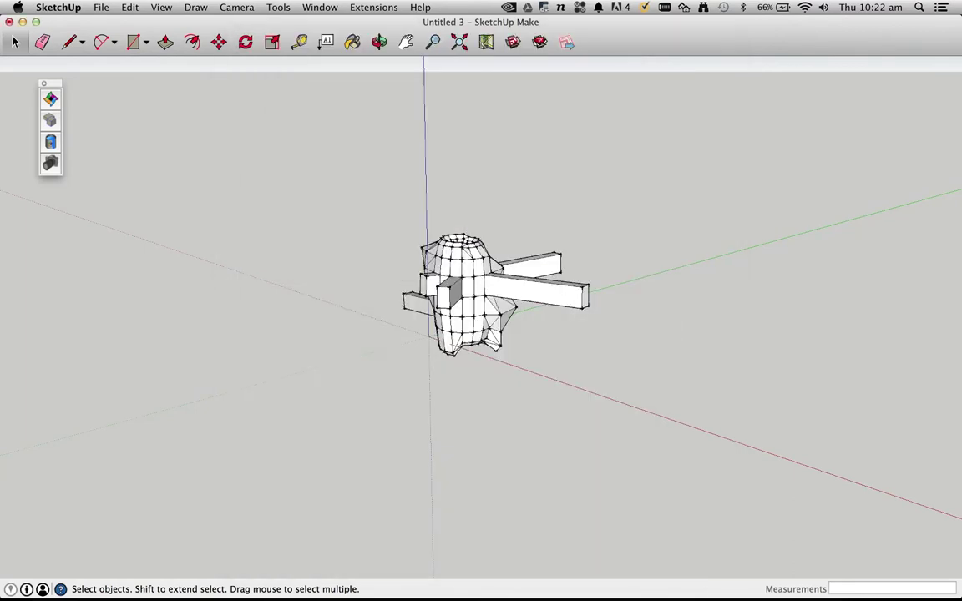
key("super+Tab")
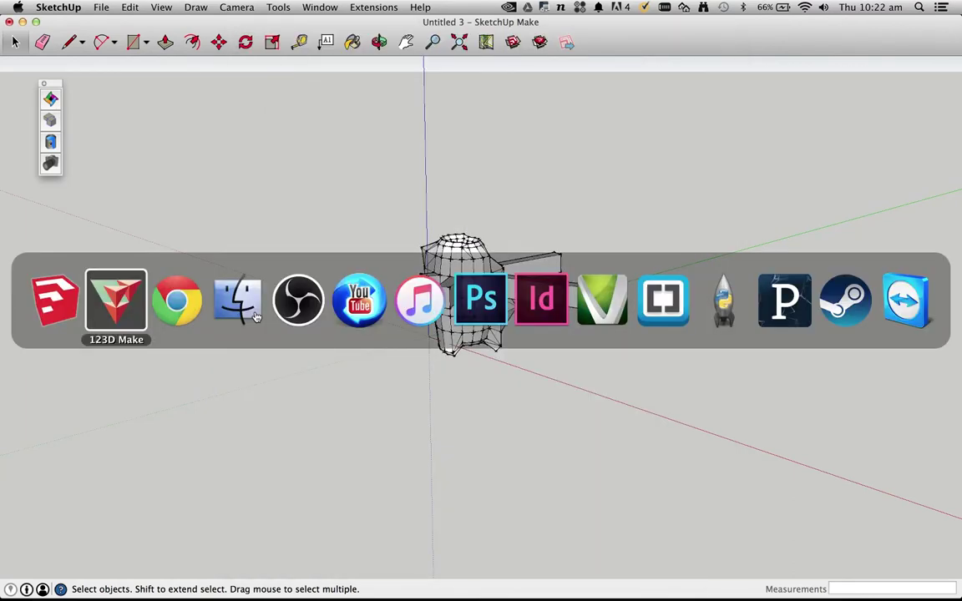
- Switch to 123D Make and import test17.stl without saving the current project
key("super+Tab")
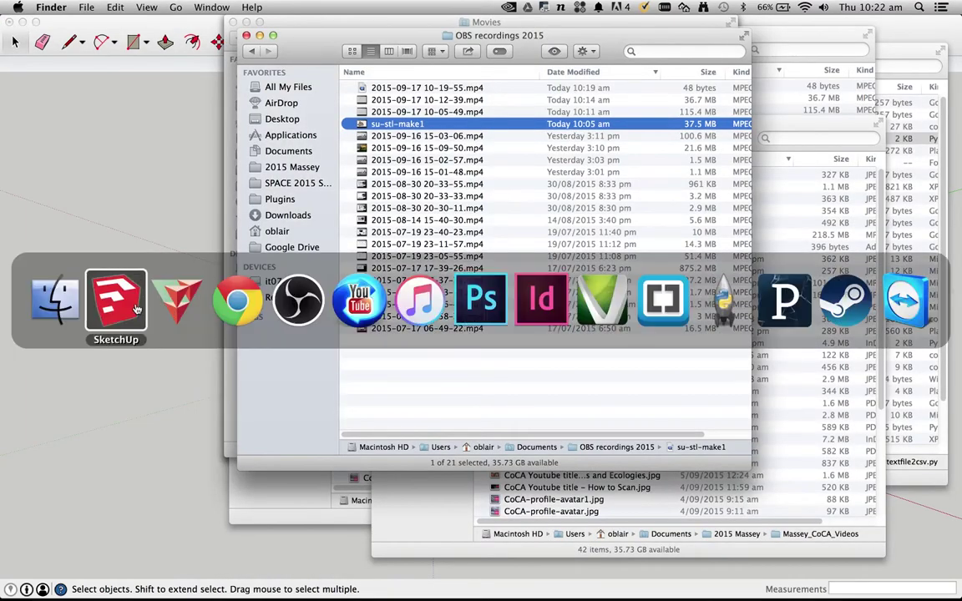
left_click(177, 303)
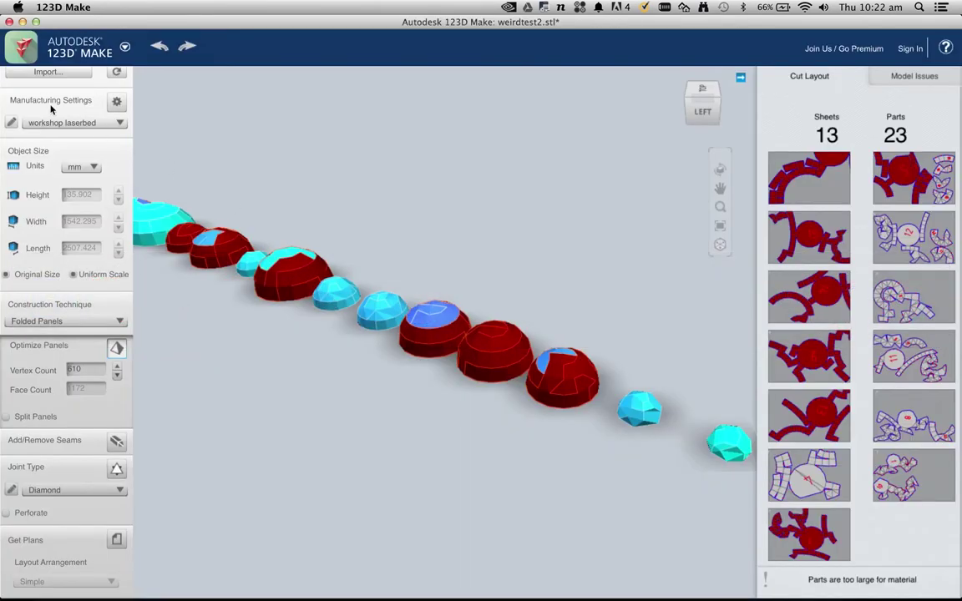
left_click(36, 74)
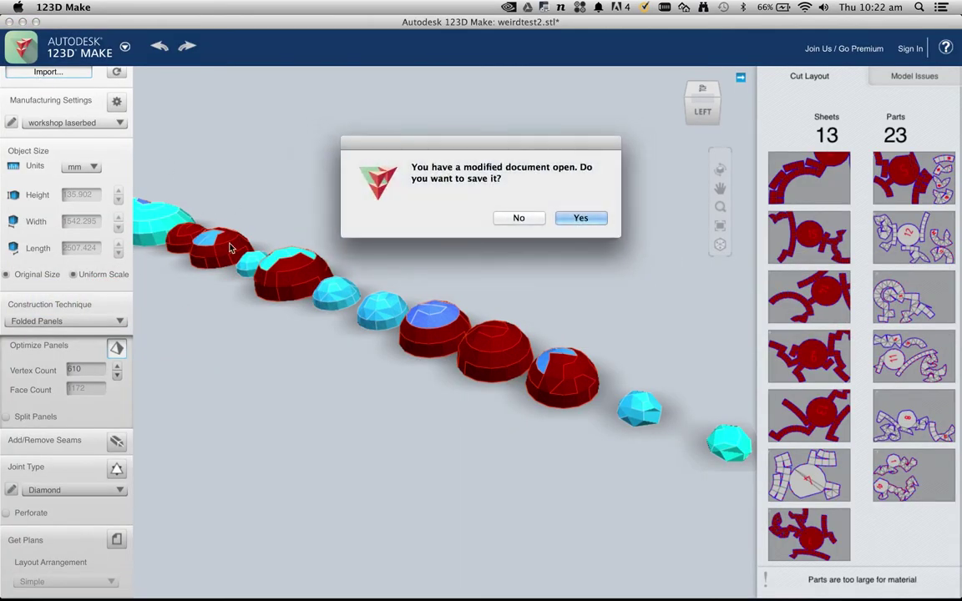
left_click(524, 219)
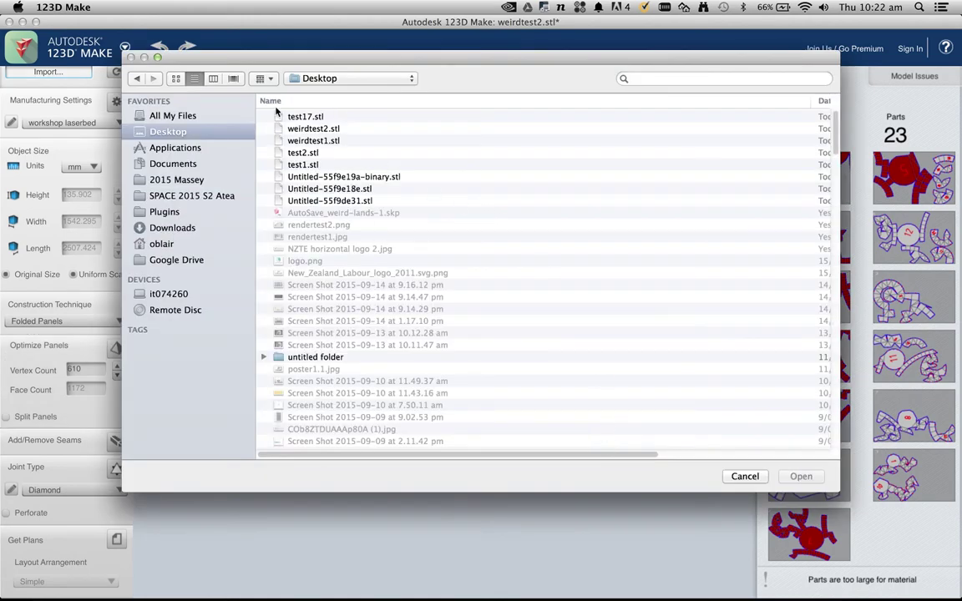
left_click(288, 116)
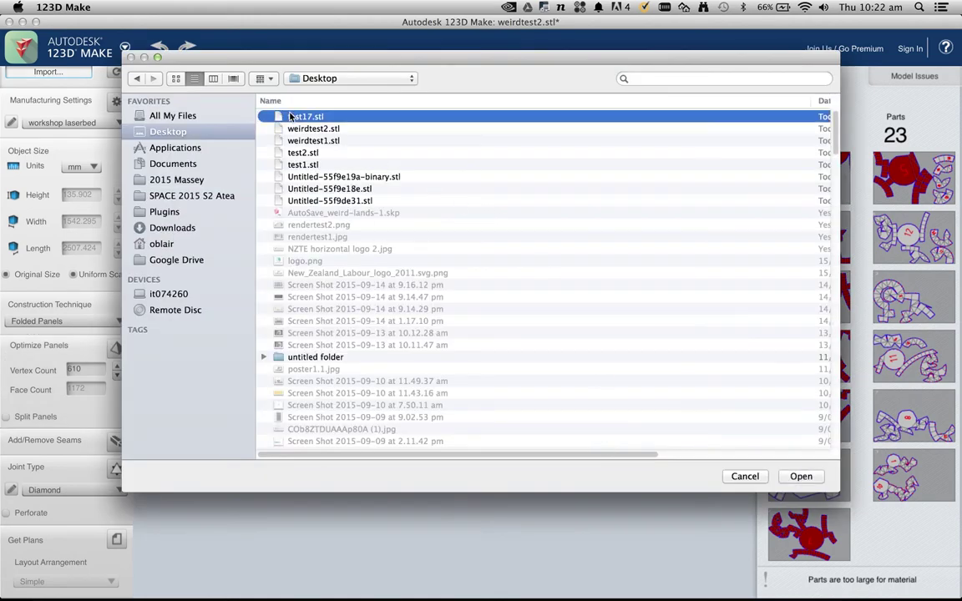
left_click(801, 476)
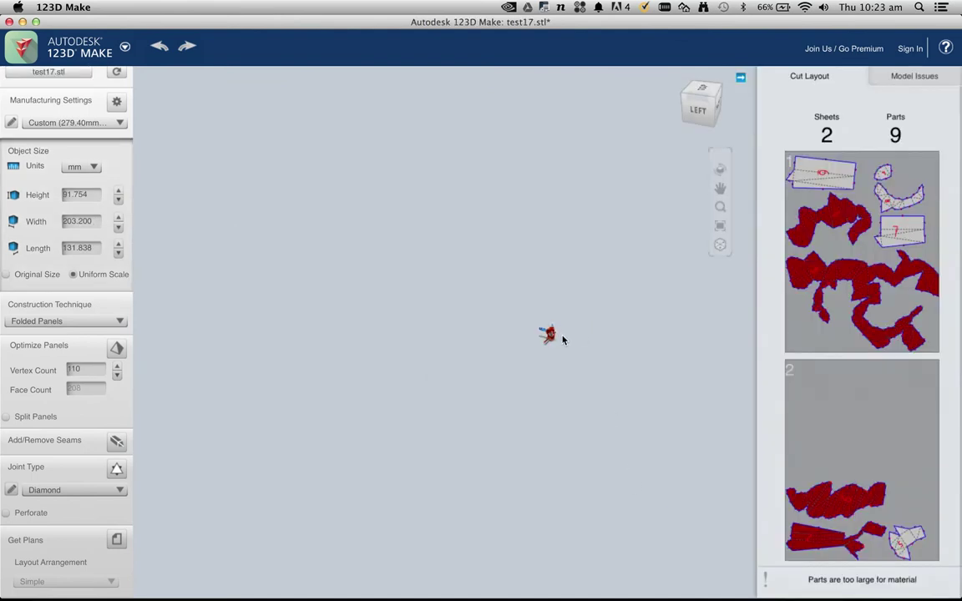
scroll(588, 339, "up", 3)
scroll(609, 342, "up", 5)
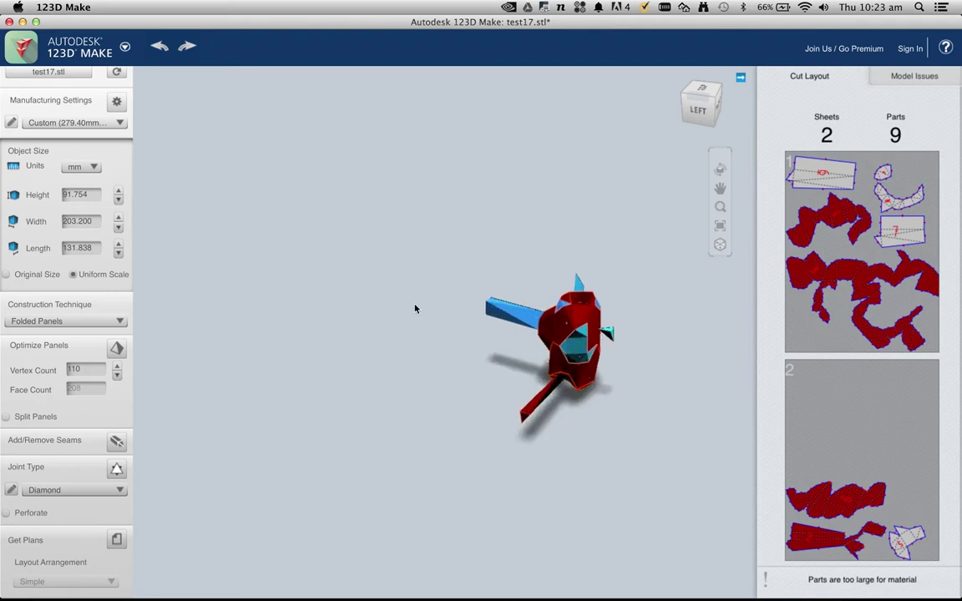
left_click(47, 322)
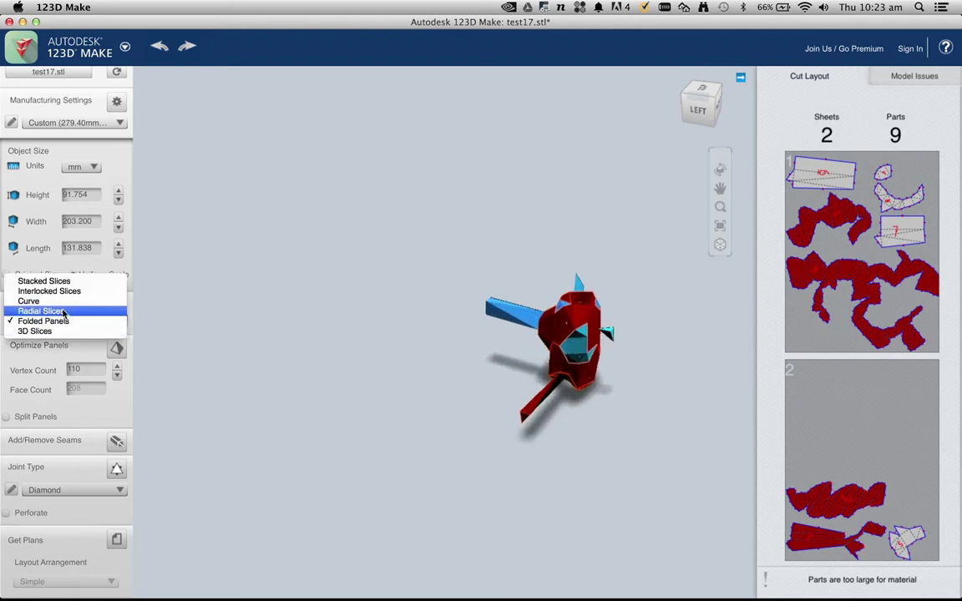
scroll(647, 334, "up", 6)
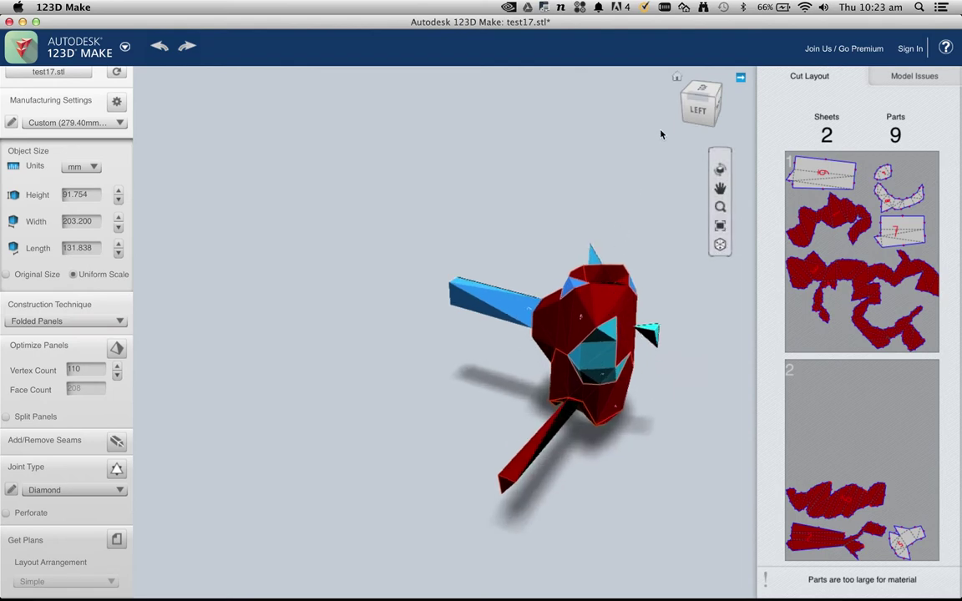
left_click(688, 118)
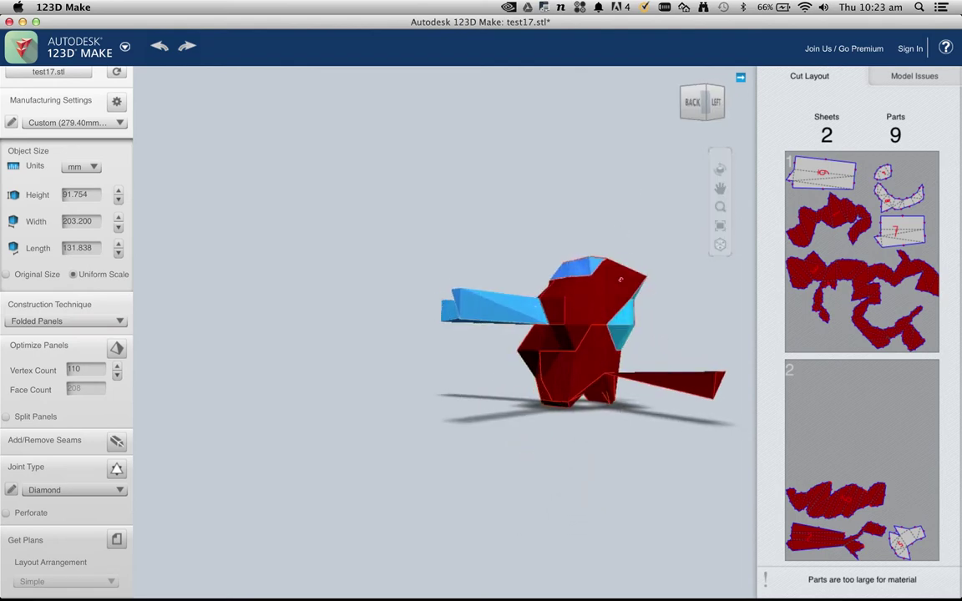
left_click(727, 102)
left_click(727, 102)
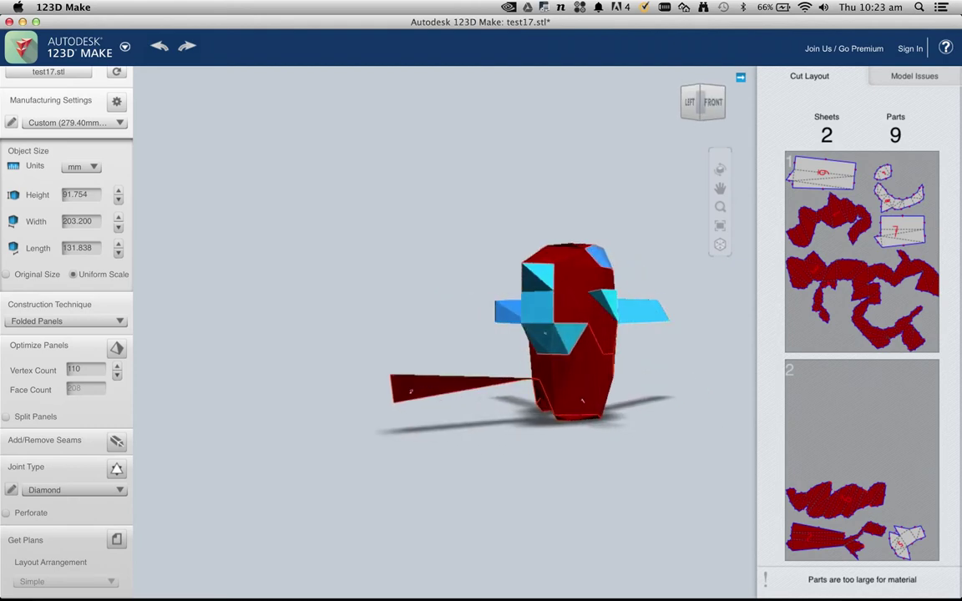
left_click_drag(405, 180, 409, 210)
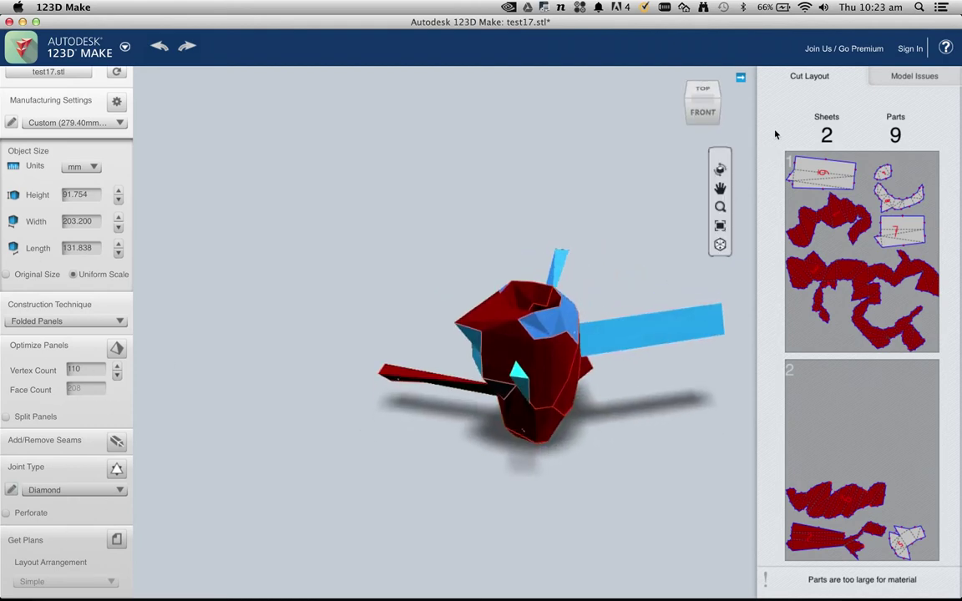
left_click(717, 110)
left_click_drag(566, 86, 508, 181)
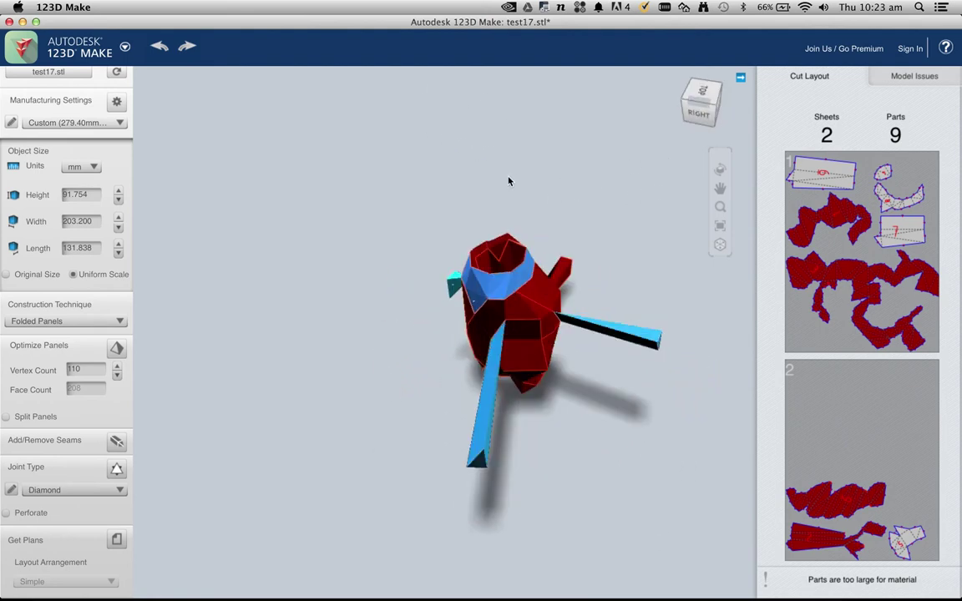
left_click(694, 98)
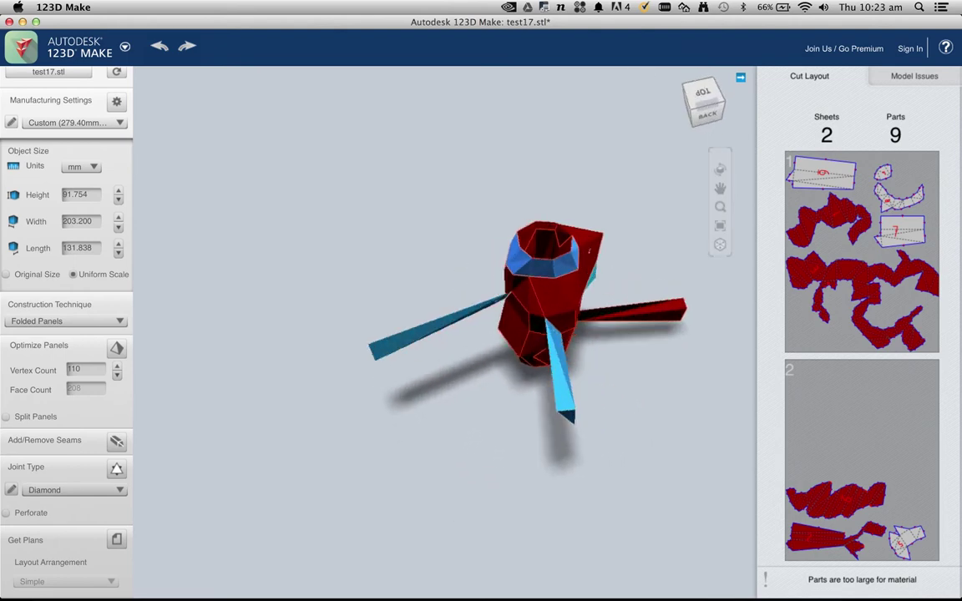
left_click_drag(560, 74, 668, 167)
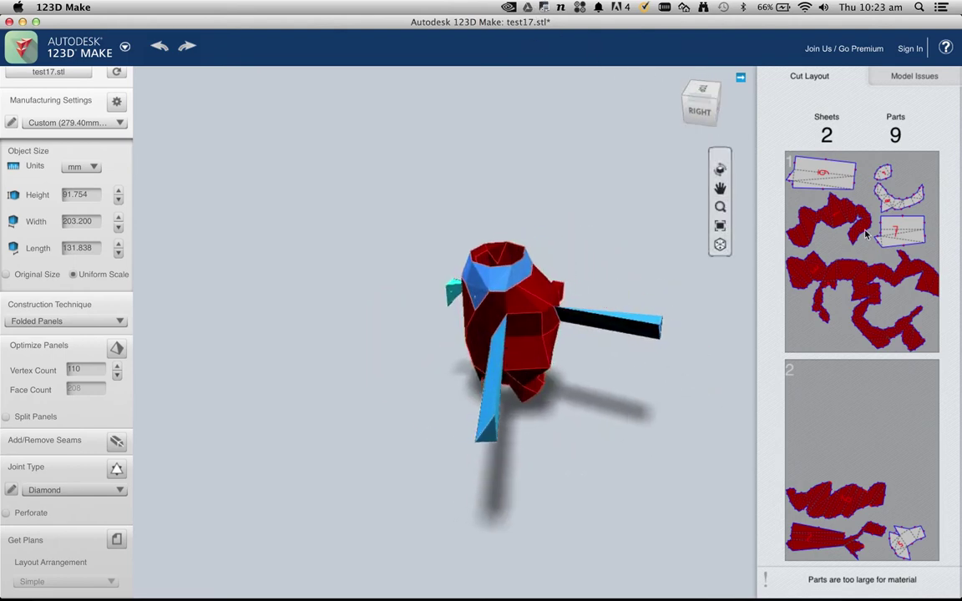
- Raise the Vertex Count to 170 and orbit the model to inspect its wings
left_click(117, 368)
left_click(117, 367)
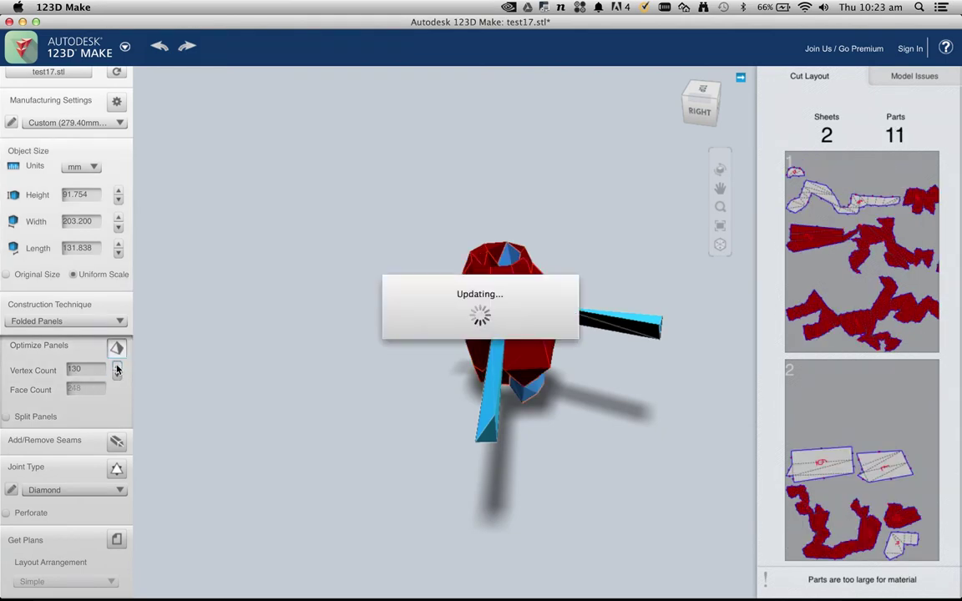
left_click(116, 367)
left_click(117, 368)
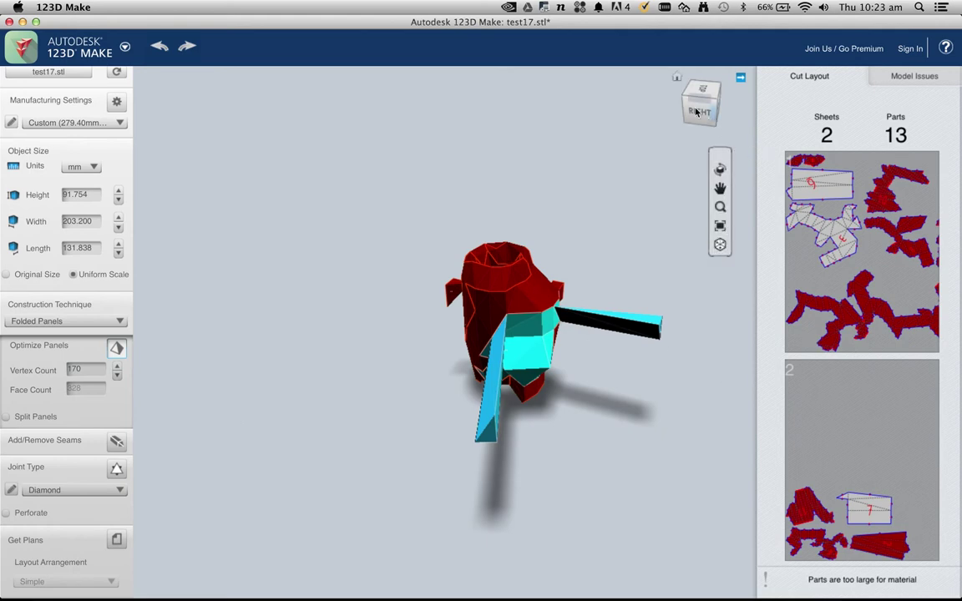
left_click_drag(643, 104, 622, 91)
left_click_drag(535, 434, 499, 455)
scroll(612, 382, "down", 2)
left_click_drag(612, 383, 517, 342)
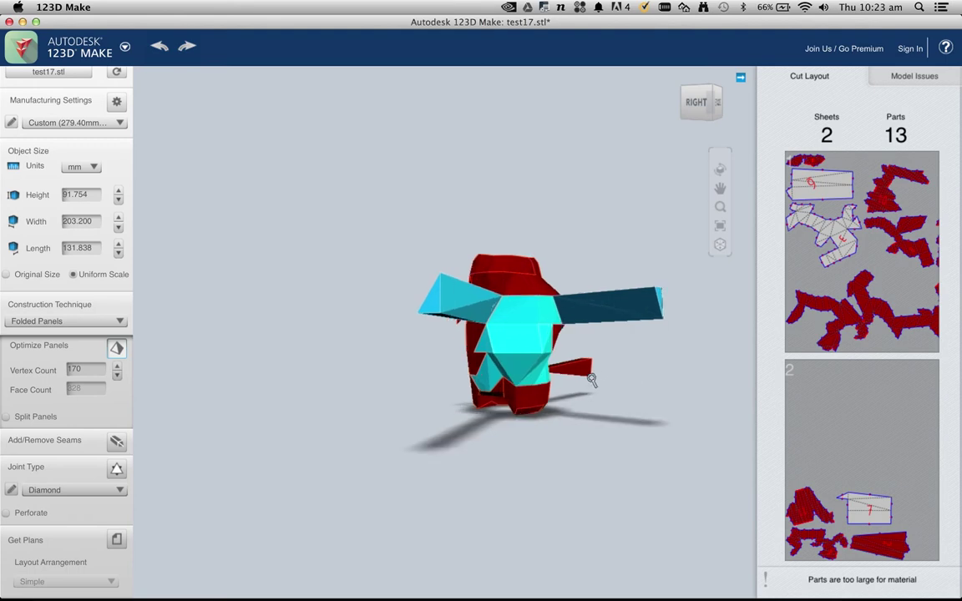
scroll(484, 305, "up", 2)
left_click_drag(484, 305, 557, 384)
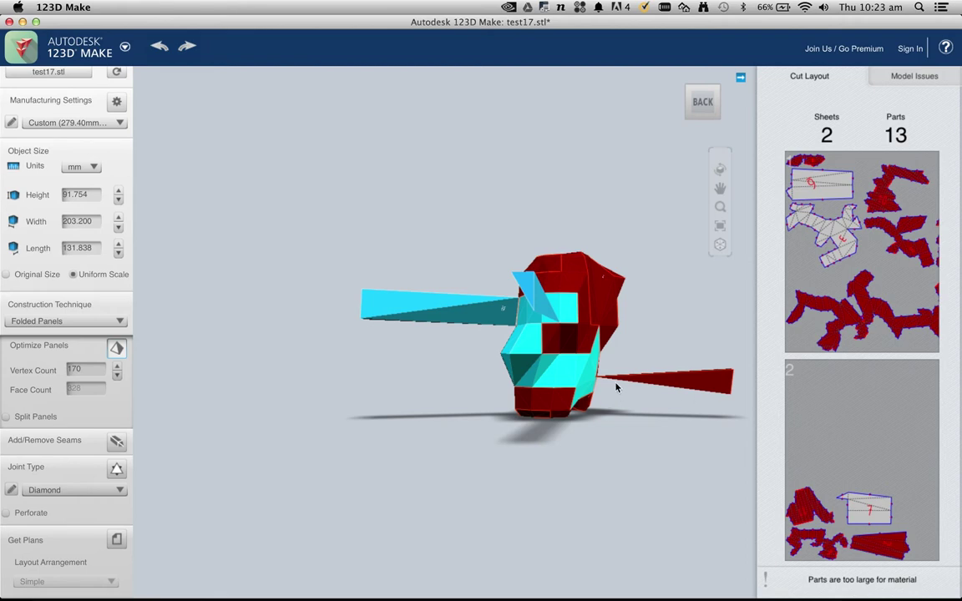
- Raise the Vertex Count further to 330 and view the model from above
left_click(118, 370)
left_click(118, 369)
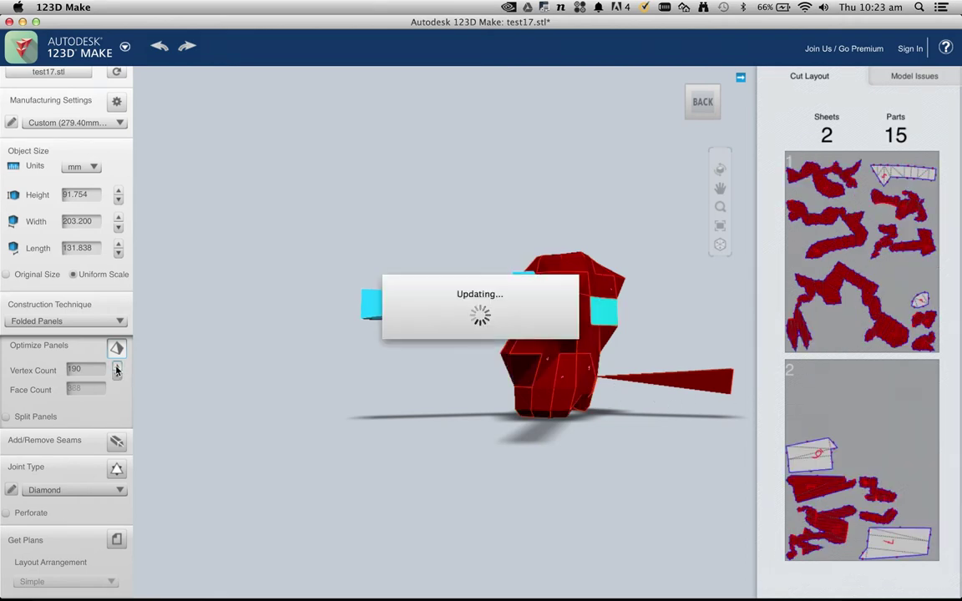
left_click(118, 369)
left_click(118, 369)
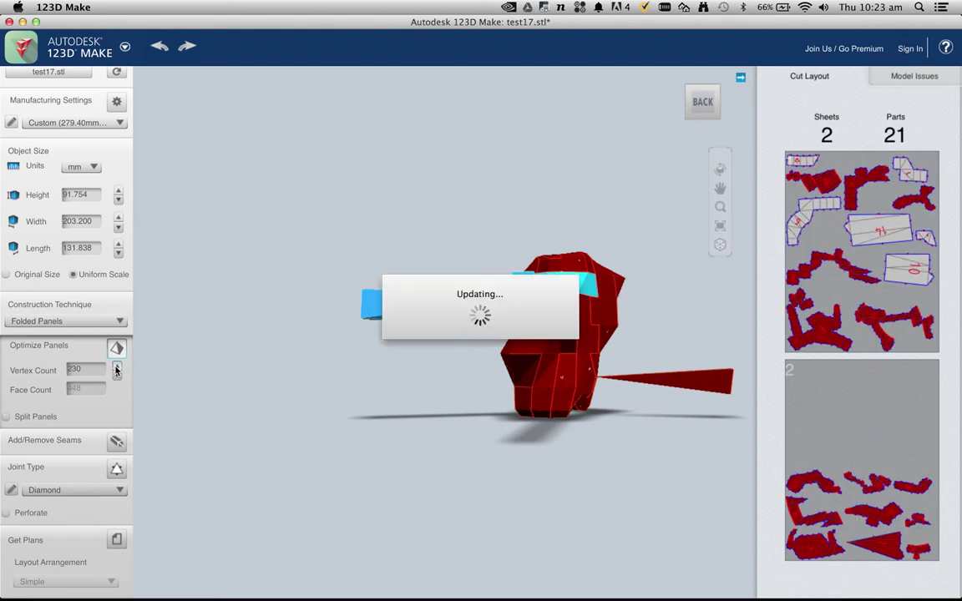
left_click(117, 369)
left_click(118, 369)
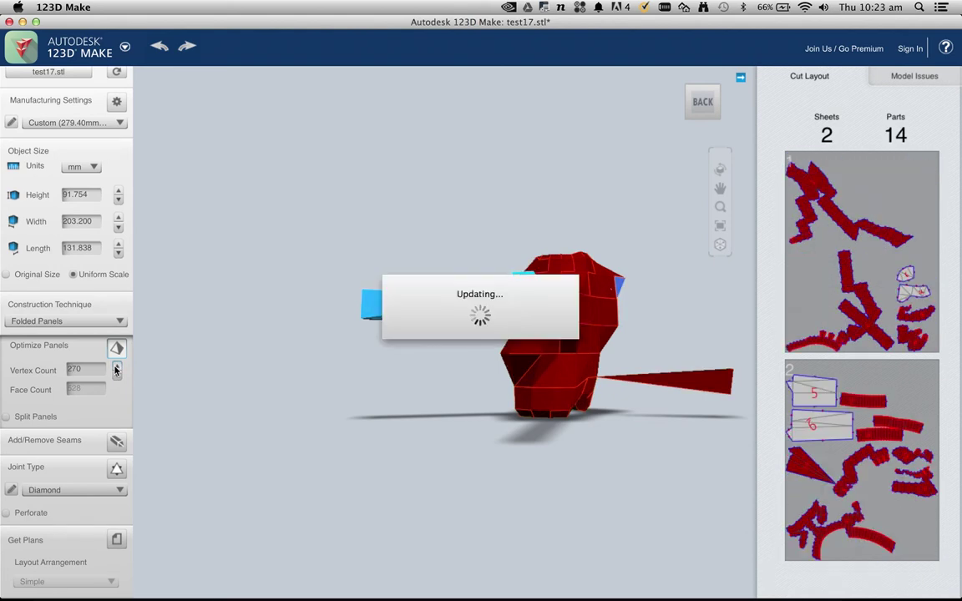
left_click(118, 369)
left_click(117, 368)
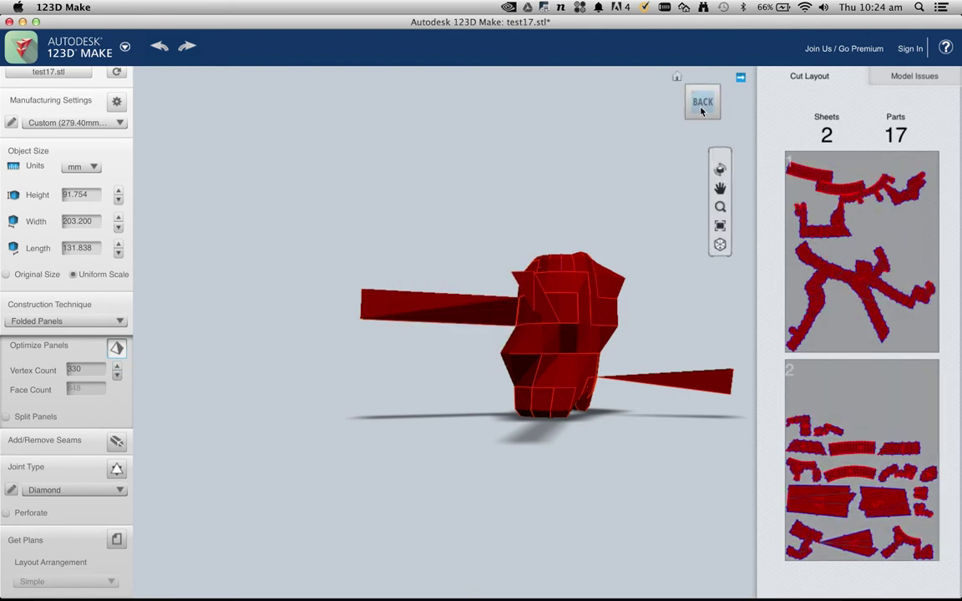
left_click_drag(630, 95, 626, 258)
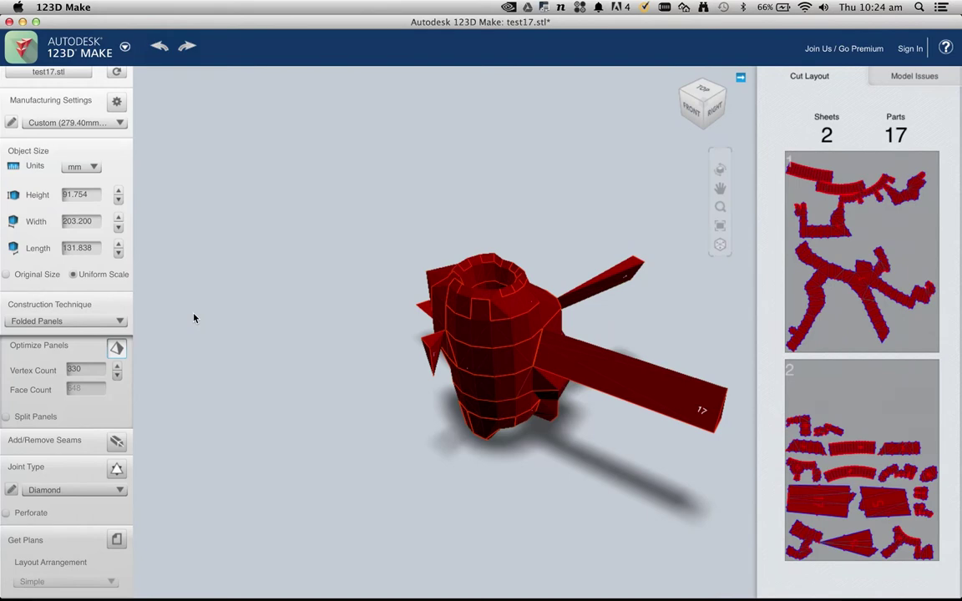
- Switch to Stacked Slices at Original Size and check the model from front and right views
left_click(115, 323)
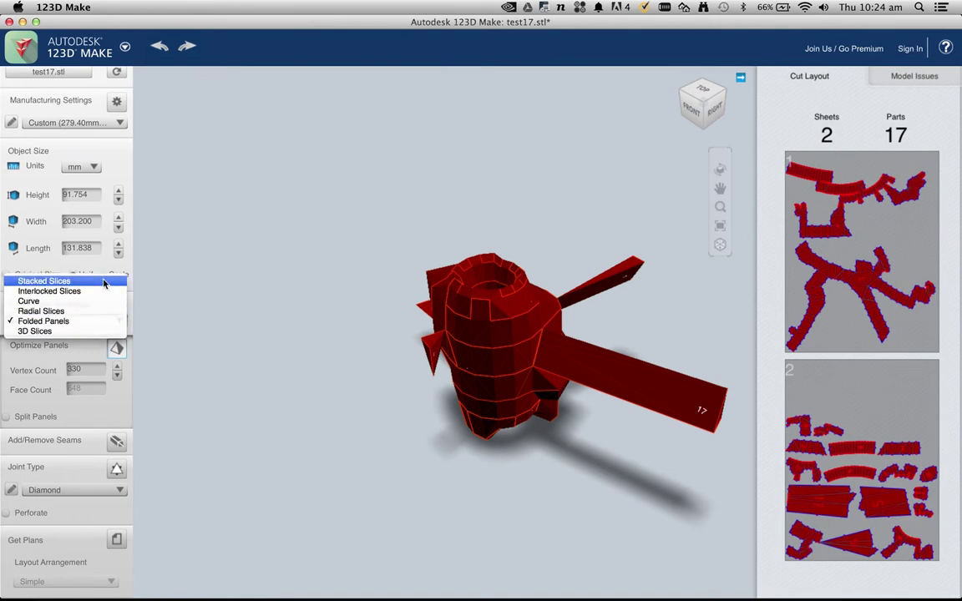
left_click(105, 281)
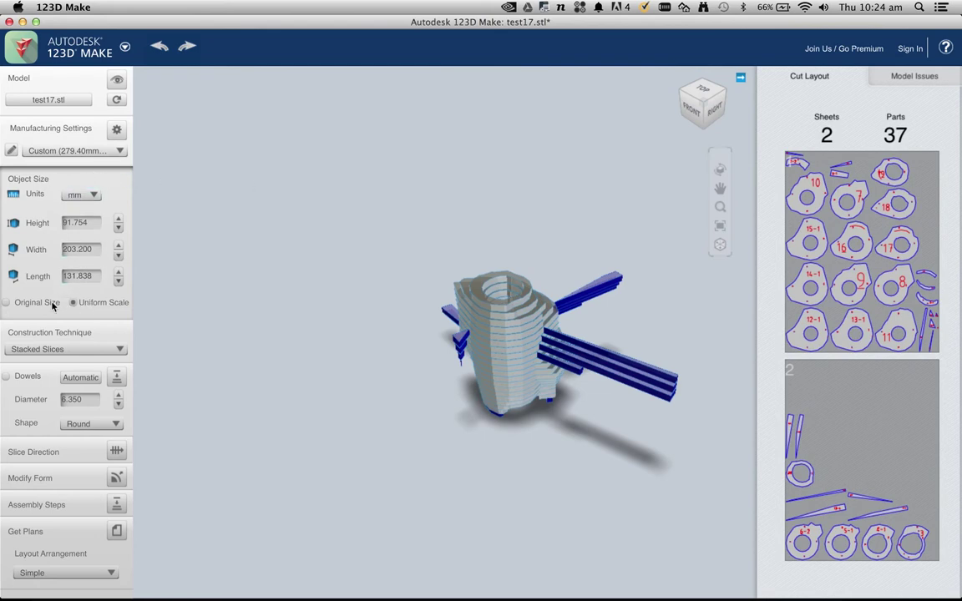
left_click(6, 304)
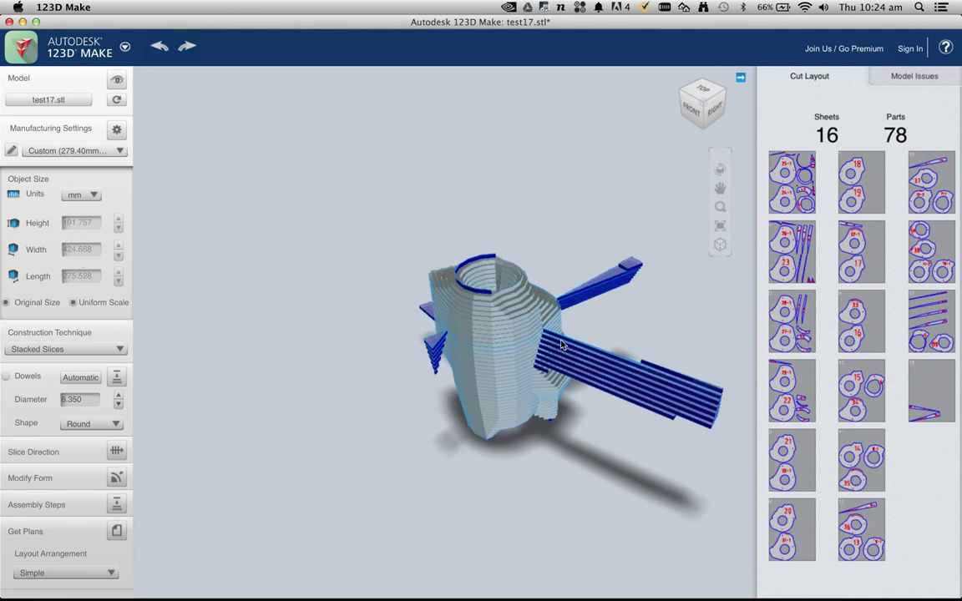
left_click_drag(623, 101, 612, 151)
left_click(707, 103)
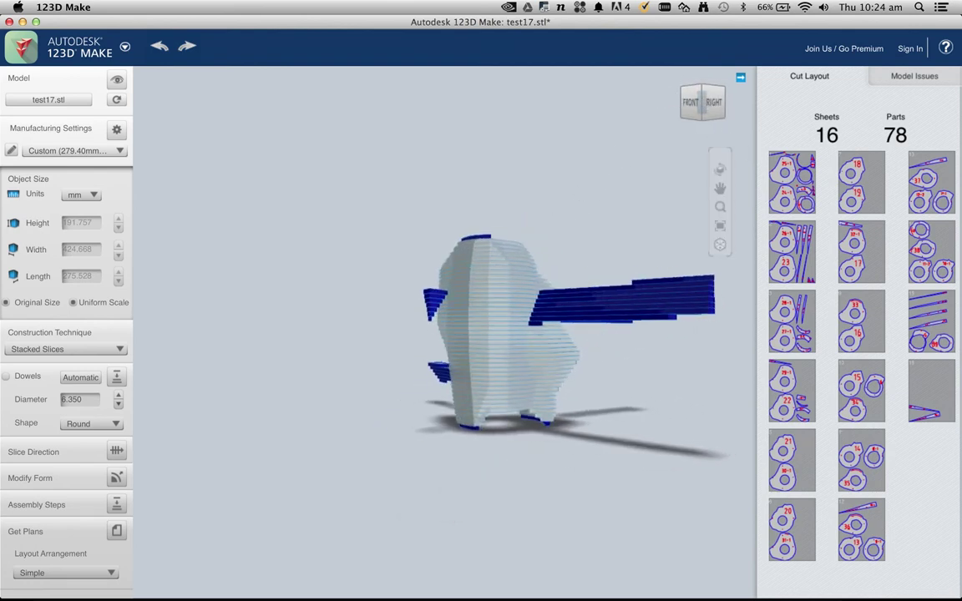
mouse_move(633, 92)
left_mouse_down()
mouse_move(622, 99)
mouse_move(636, 91)
left_mouse_up()
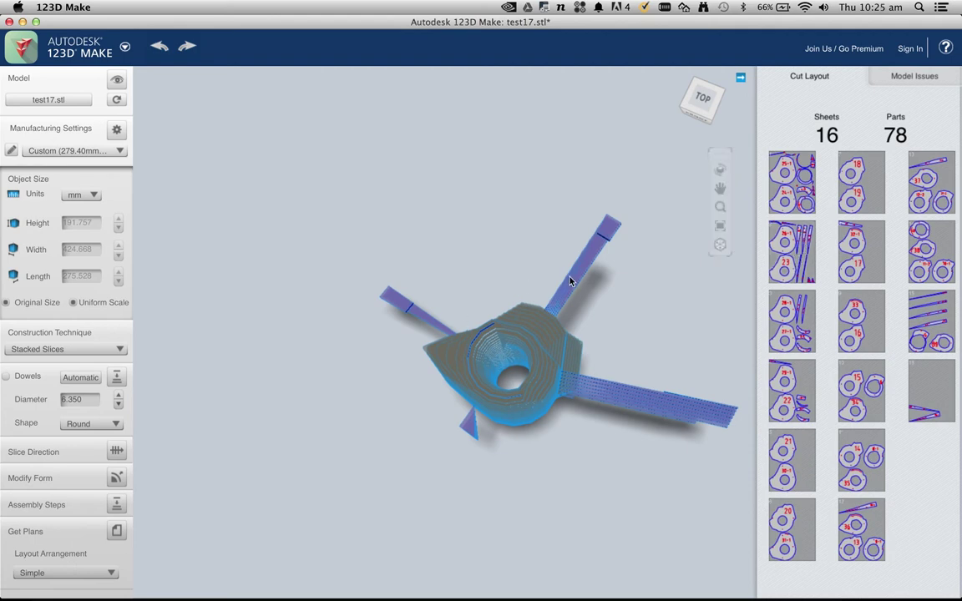
left_click(700, 110)
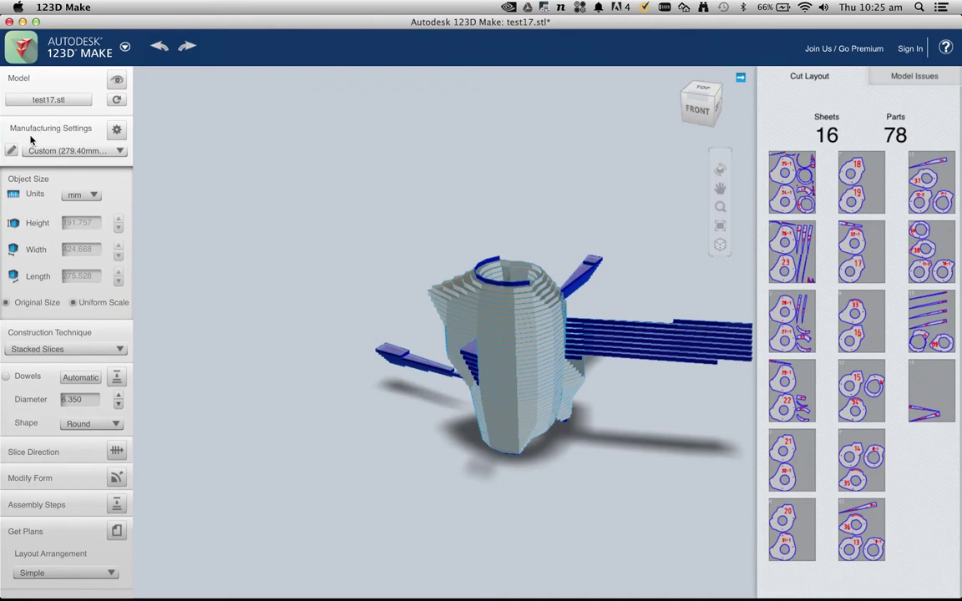
left_click(114, 131)
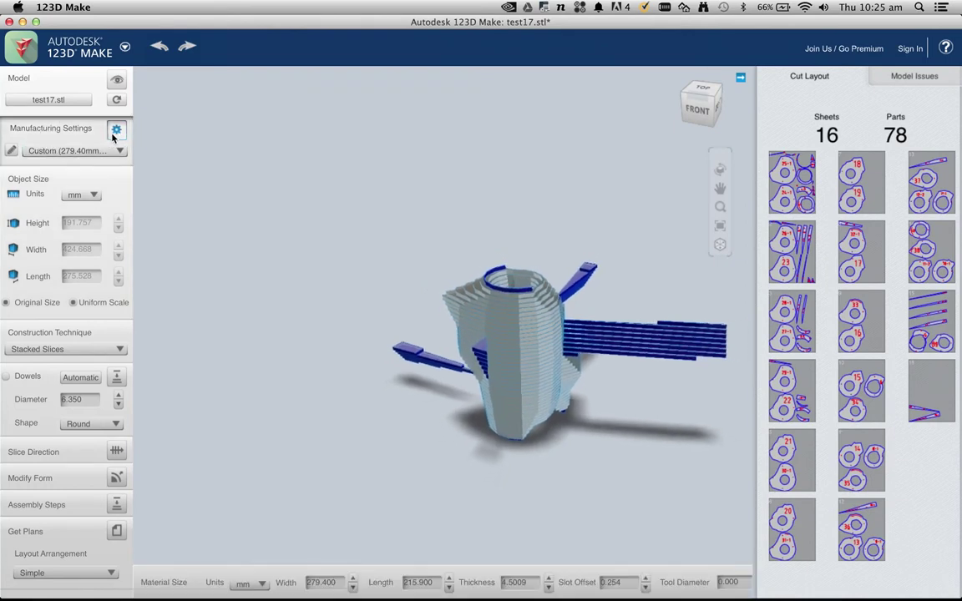
- Lower the material thickness, first to 2.8009 and 1.8009, then set it to 6 mm
left_click(548, 587)
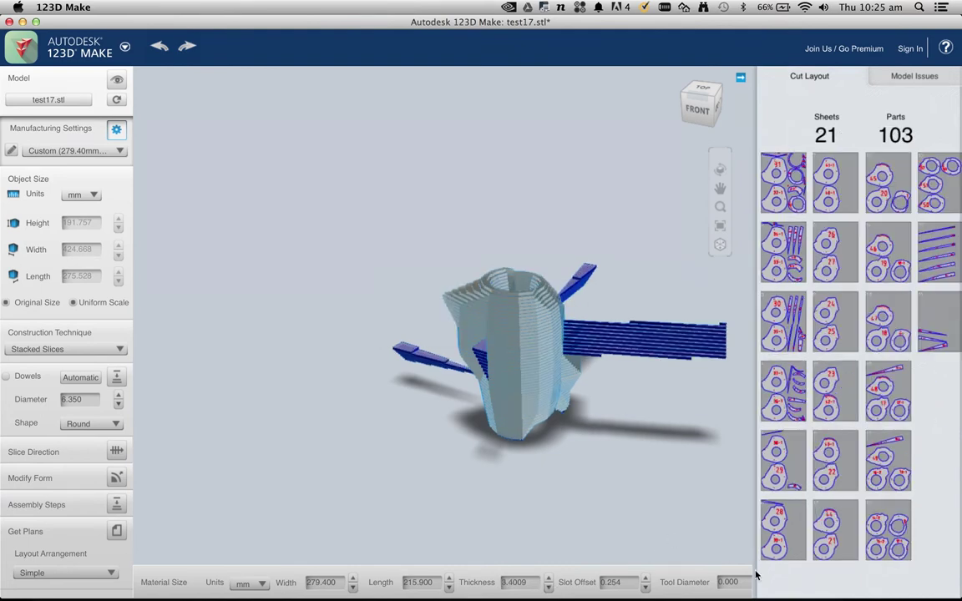
left_click(549, 587)
left_click(549, 588)
left_click(548, 587)
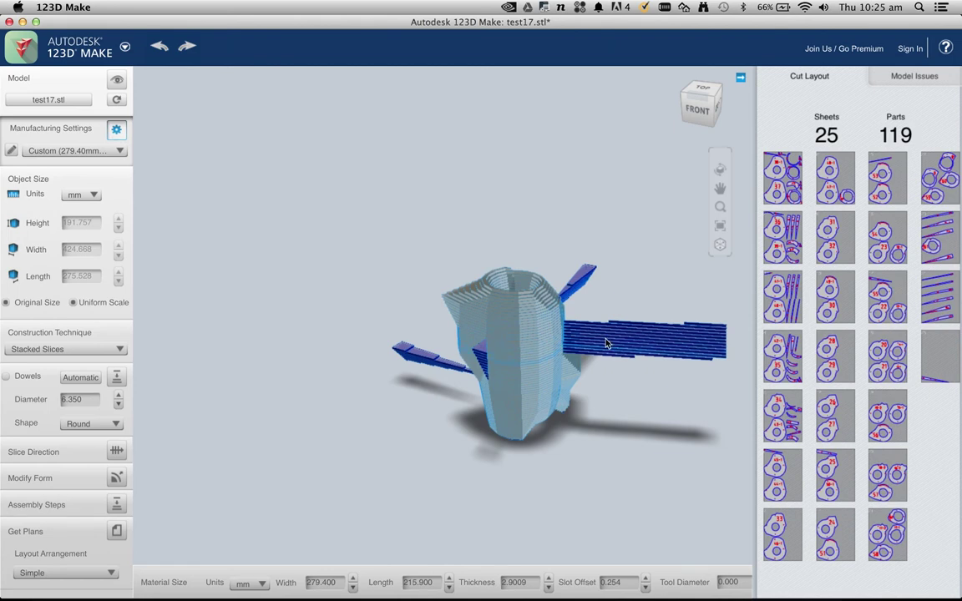
left_click(549, 588)
double_click(514, 582)
type("1.8009")
key("Return")
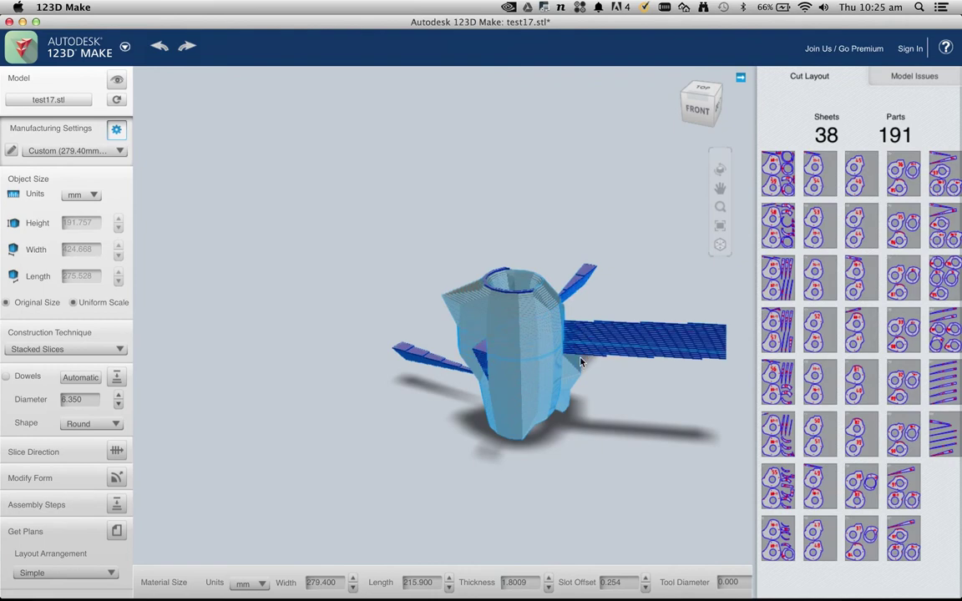
double_click(517, 582)
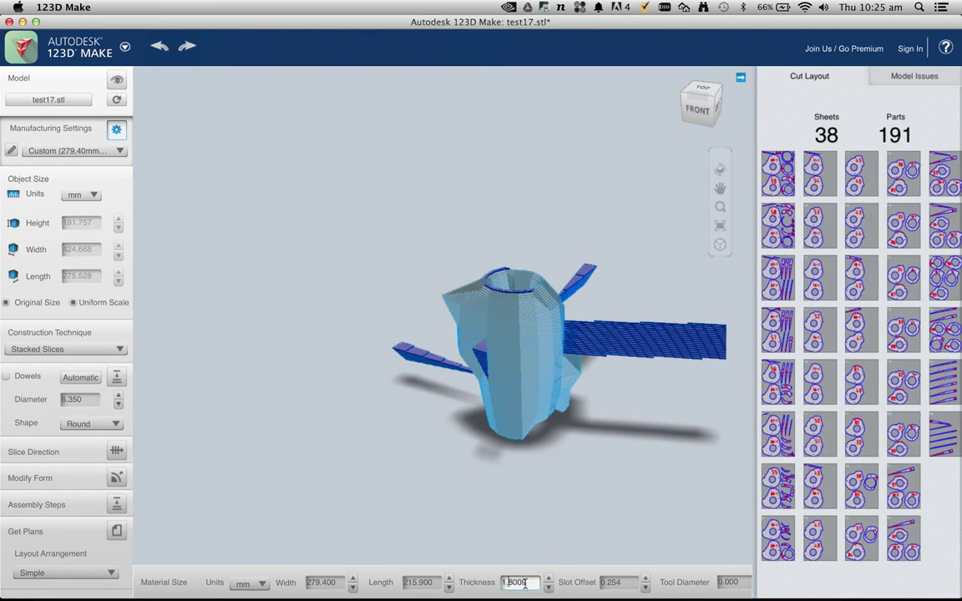
double_click(524, 582)
mouse_move(473, 588)
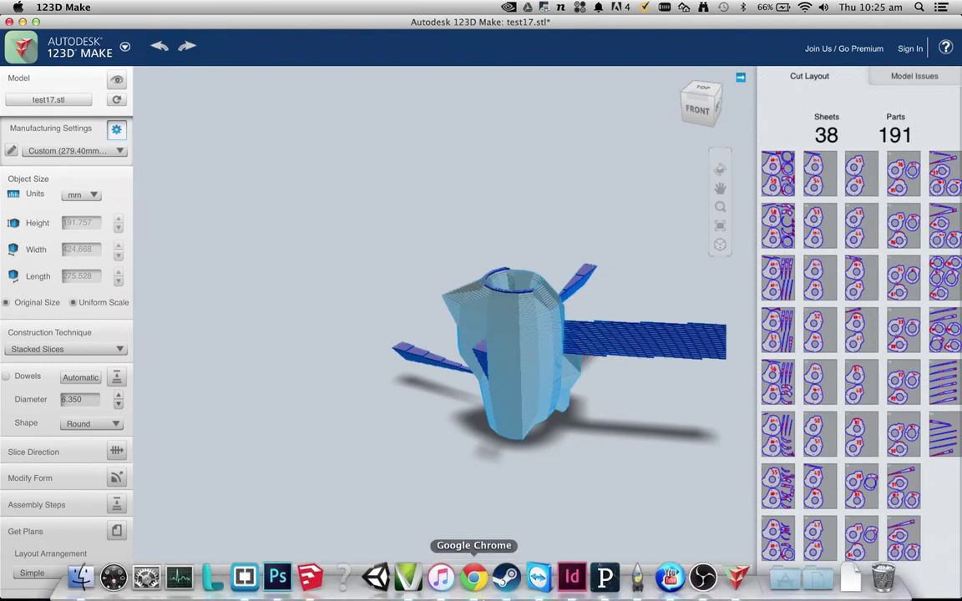
type("6")
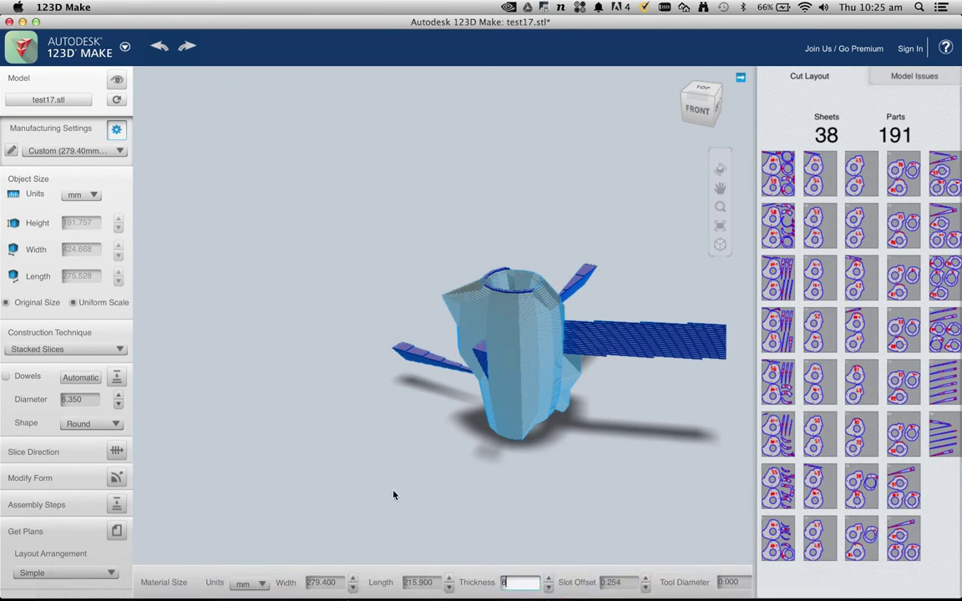
key("Return")
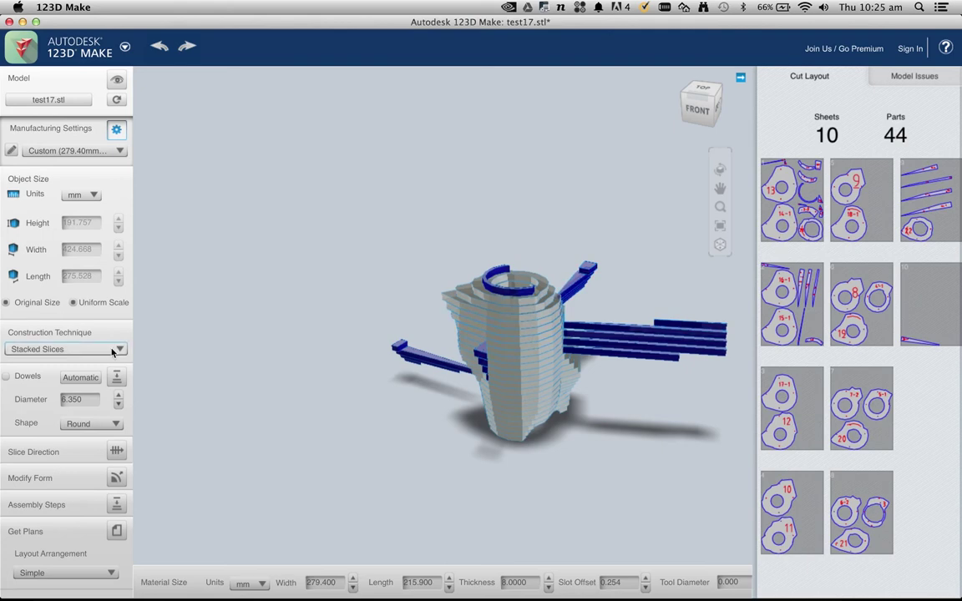
- Tilt the slice direction with the rotation ring to a -10 degree angle
left_click(116, 451)
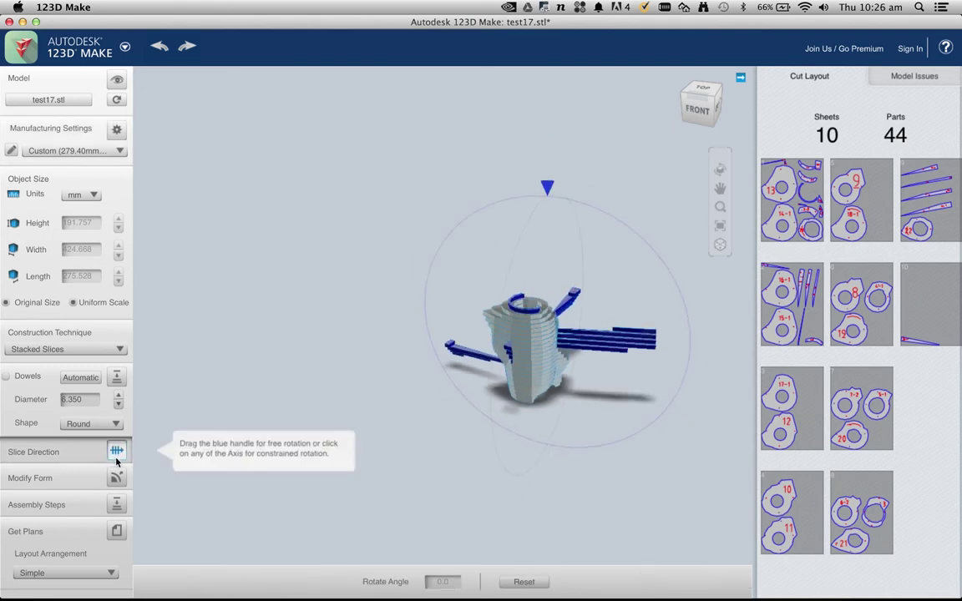
left_click(547, 199)
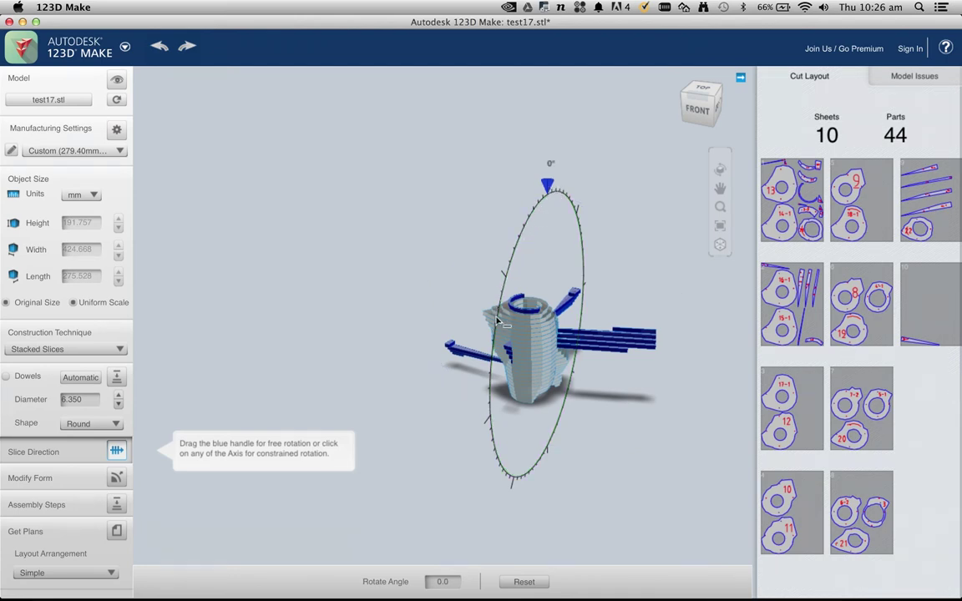
left_click_drag(547, 185, 490, 384)
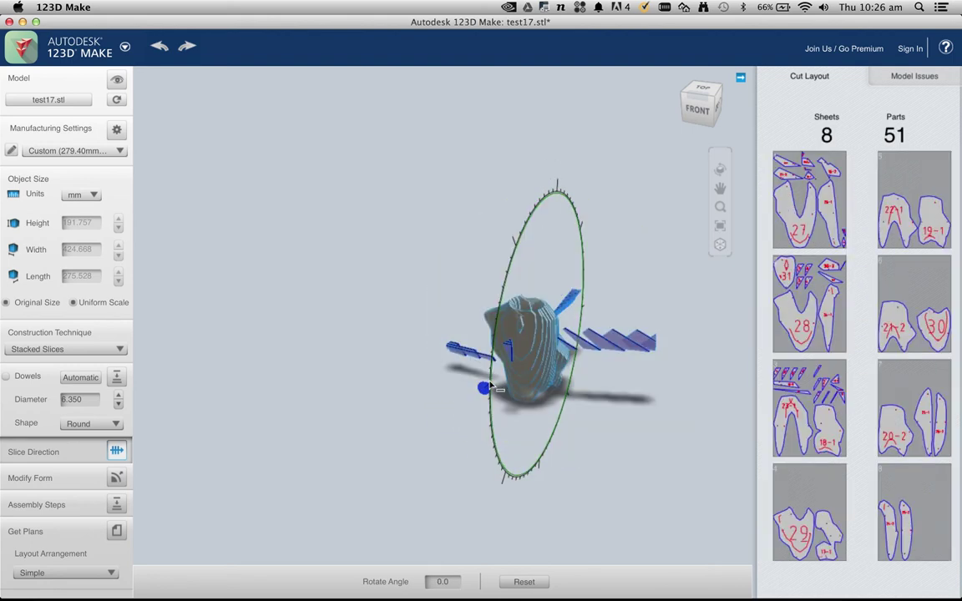
left_click(717, 107)
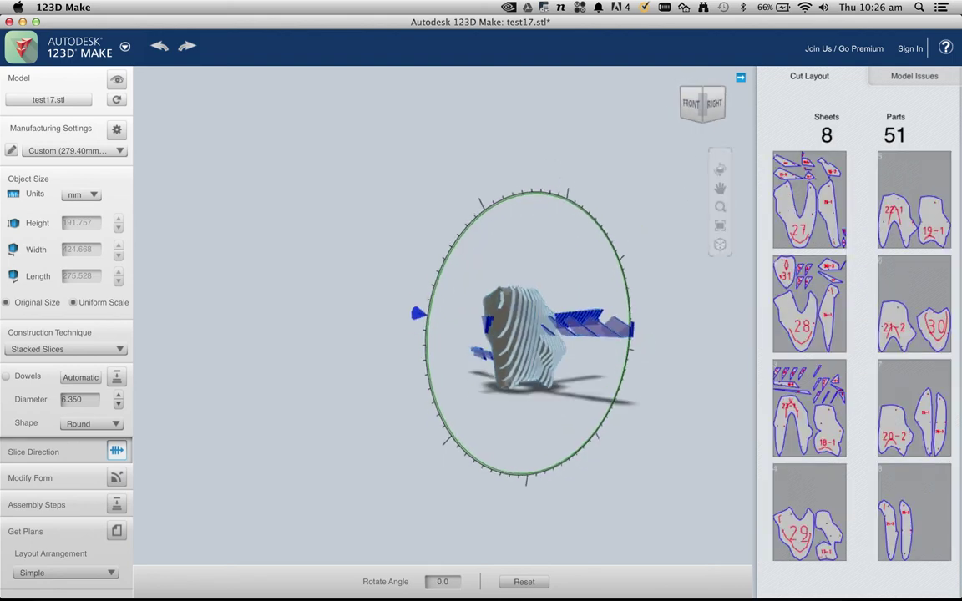
left_click(714, 103)
left_click(688, 103)
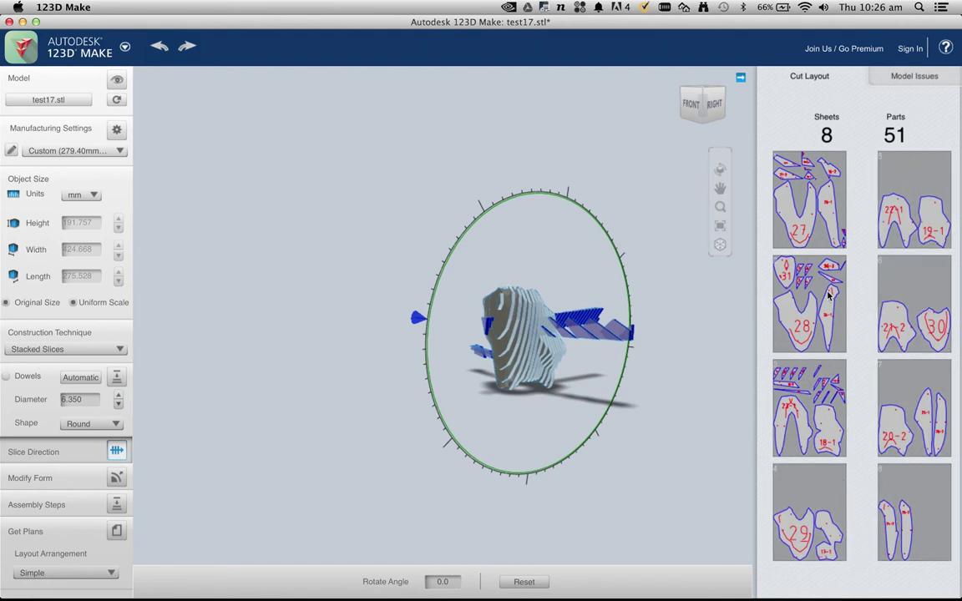
left_click_drag(415, 314, 441, 255)
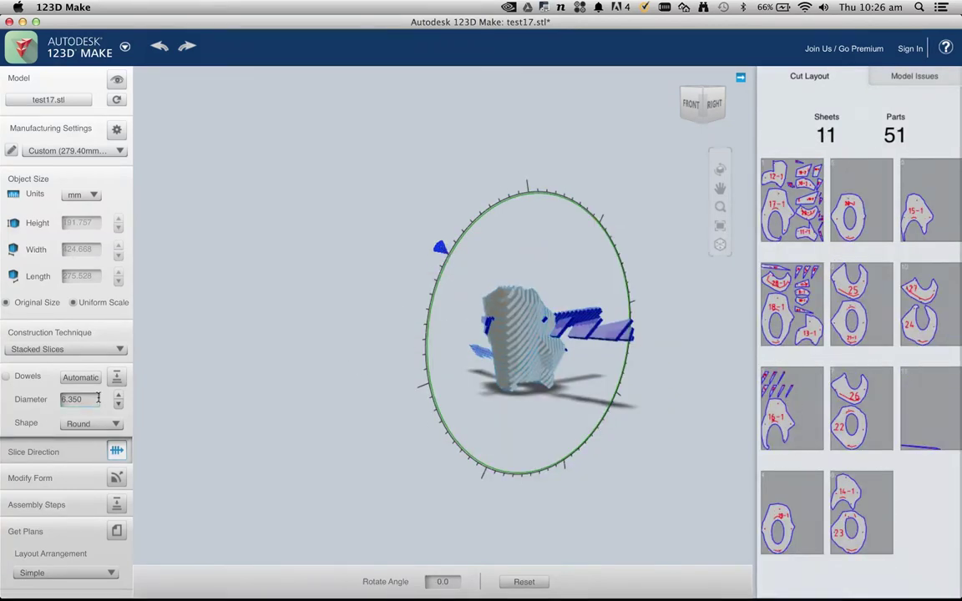
- Keep round dowels and Stacked Slices as the construction technique, then orbit the view
left_click(83, 425)
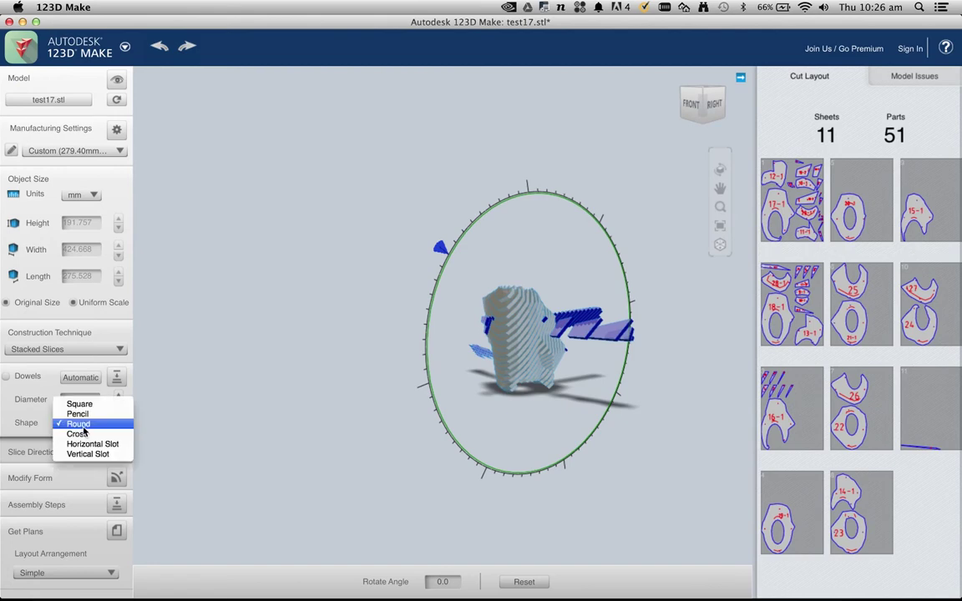
left_click(29, 389)
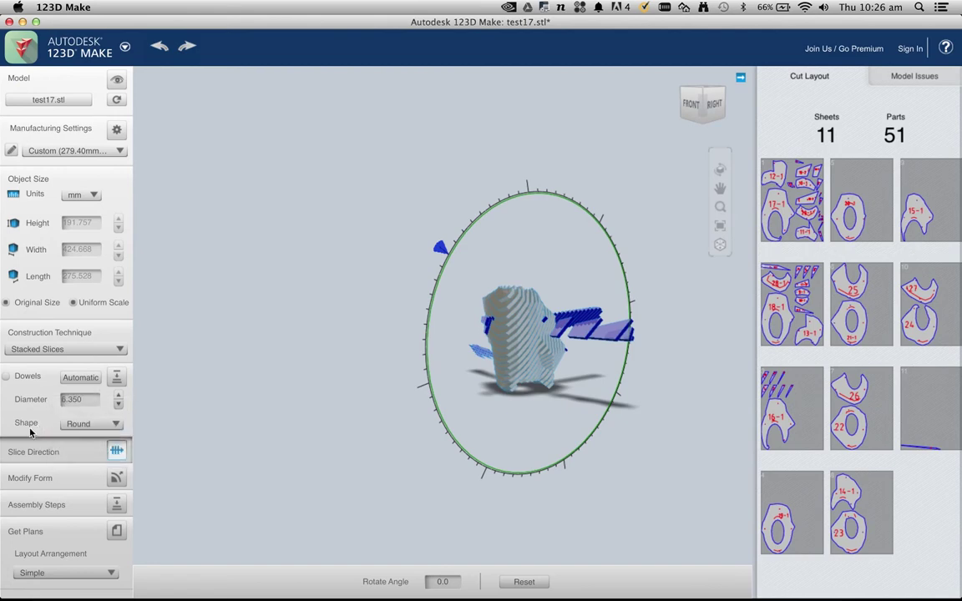
left_click(44, 351)
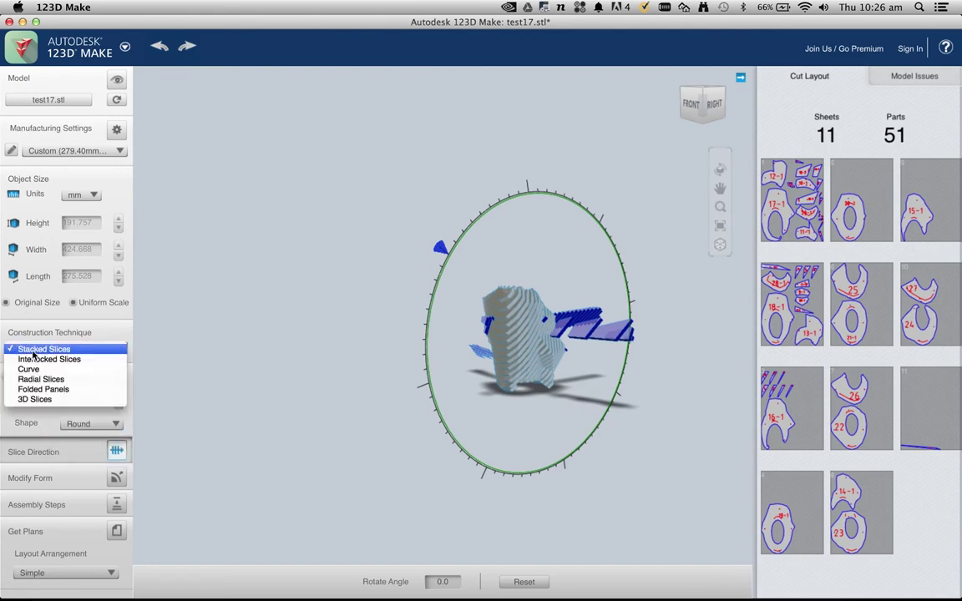
left_click(34, 350)
mouse_move(720, 112)
left_mouse_down()
mouse_move(708, 105)
mouse_move(706, 133)
mouse_move(714, 109)
left_mouse_up()
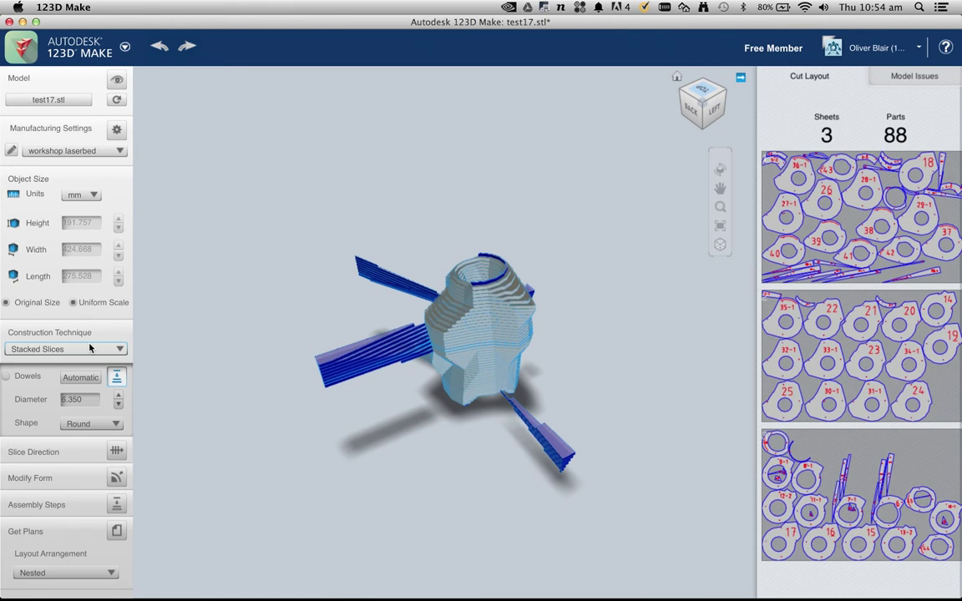
- Open the signed-in account menu and close it again
left_click(874, 50)
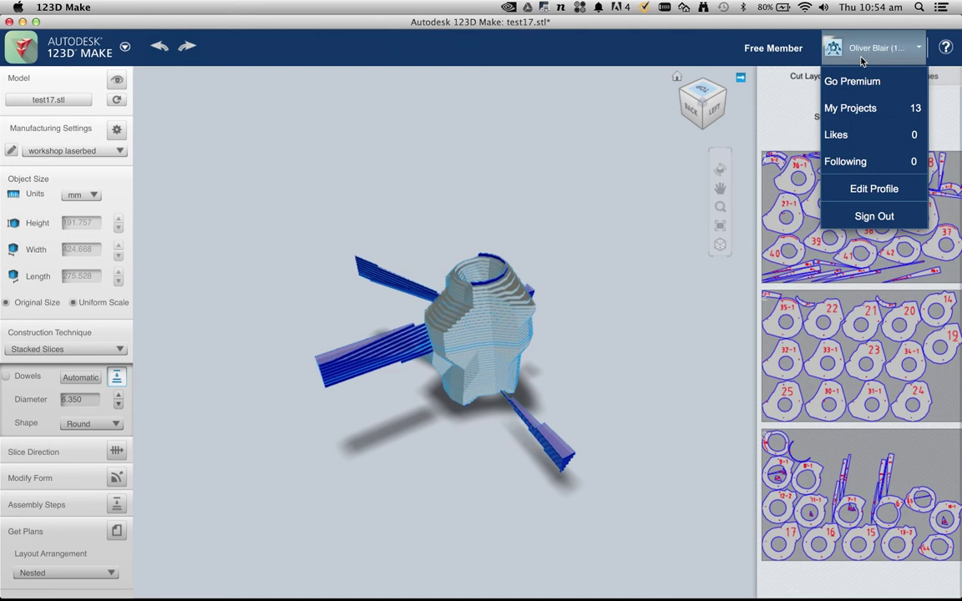
left_click(862, 57)
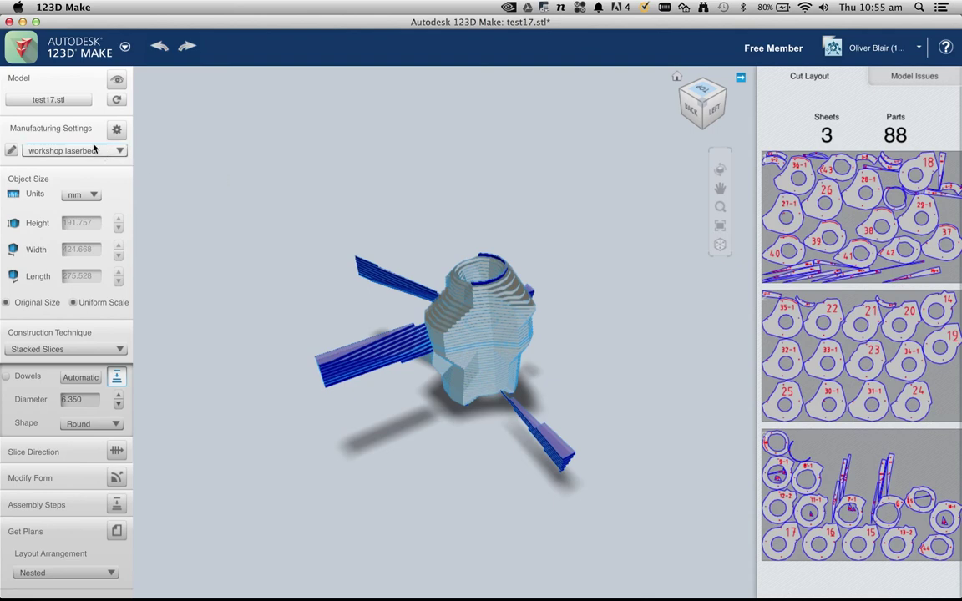
left_click(52, 151)
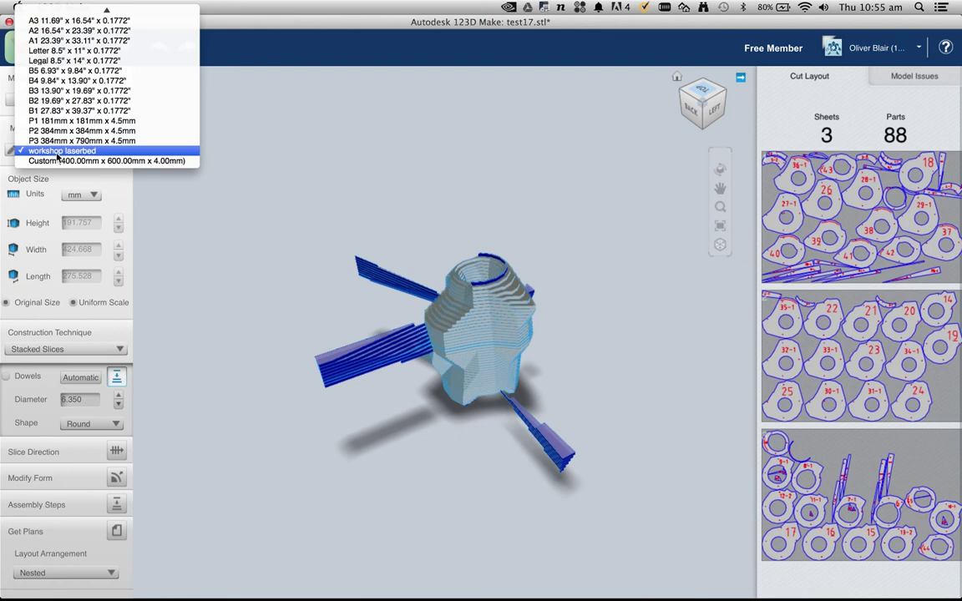
left_click(60, 21)
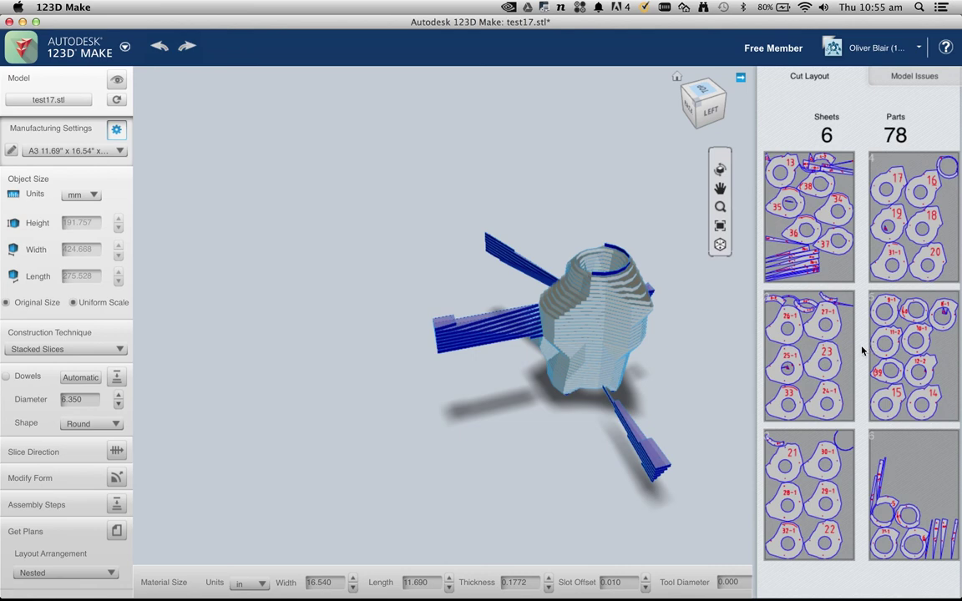
left_click(73, 148)
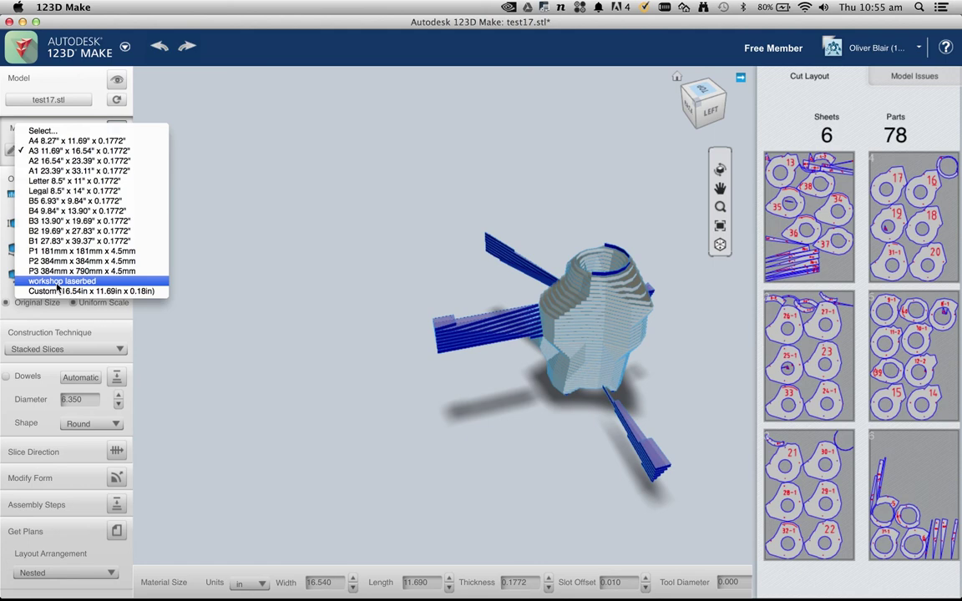
left_click(59, 283)
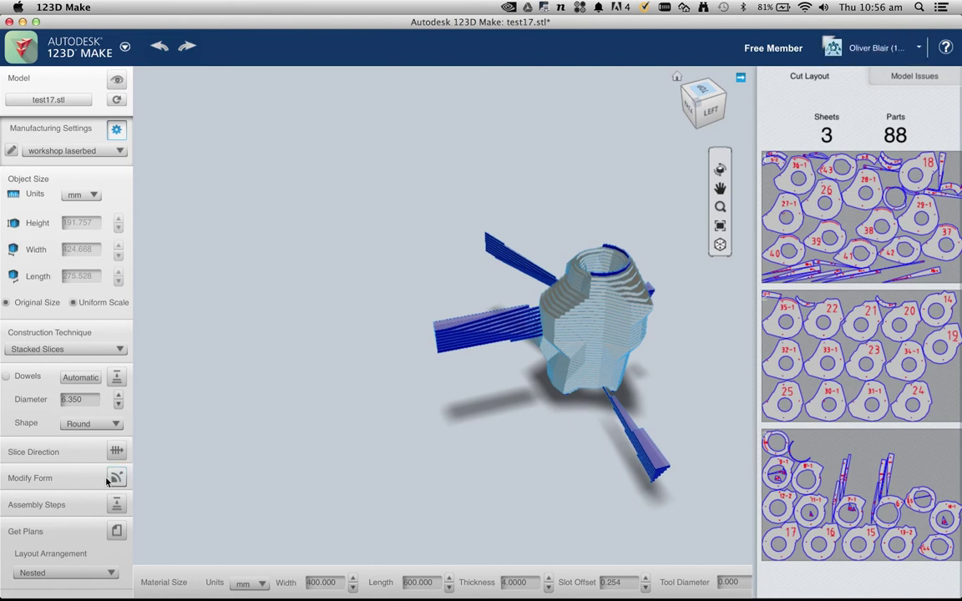
- Show the cut plans with EPS as export type, start Export, then cancel saving
left_click(117, 531)
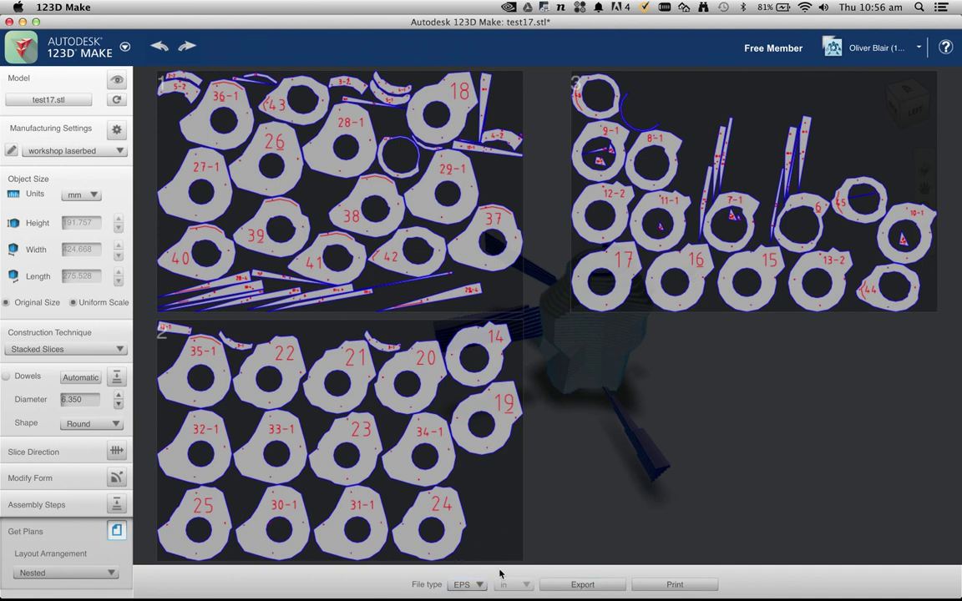
left_click(466, 585)
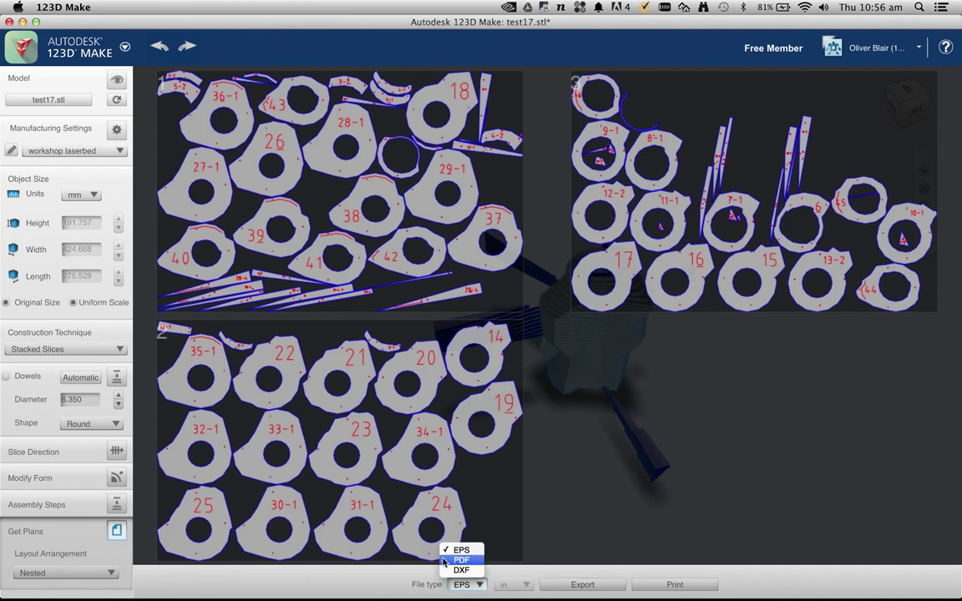
left_click(453, 522)
left_click(573, 587)
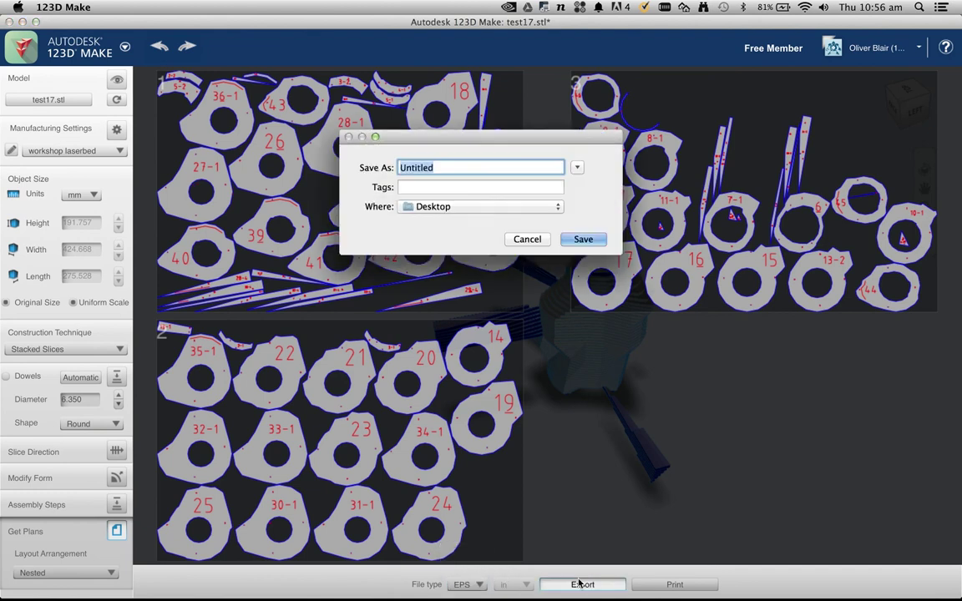
left_click(530, 240)
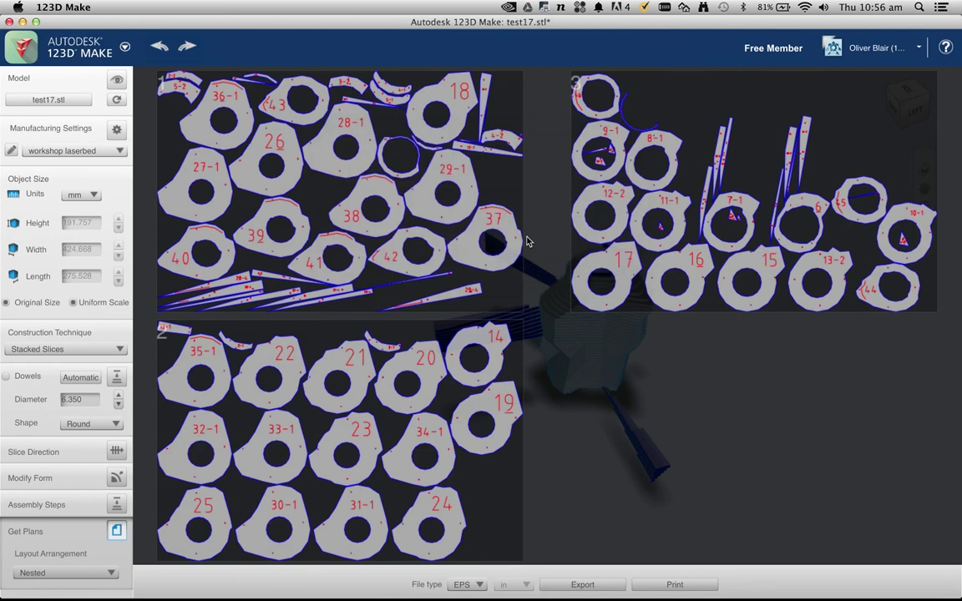
key("super+Tab")
- Switch to Illustrator and delete all existing artwork from lasertemplate.ai
left_click(171, 294)
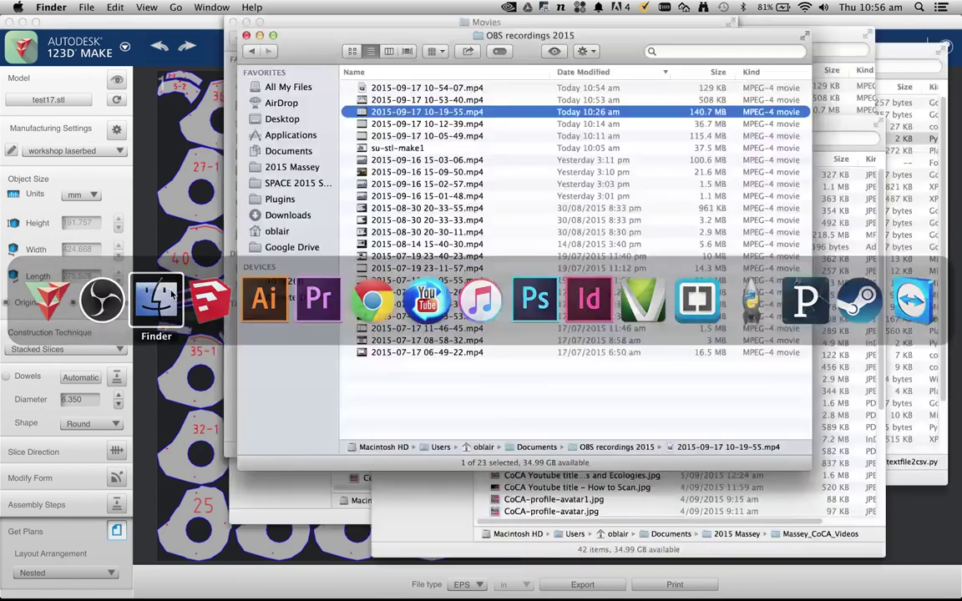
key("super+Tab")
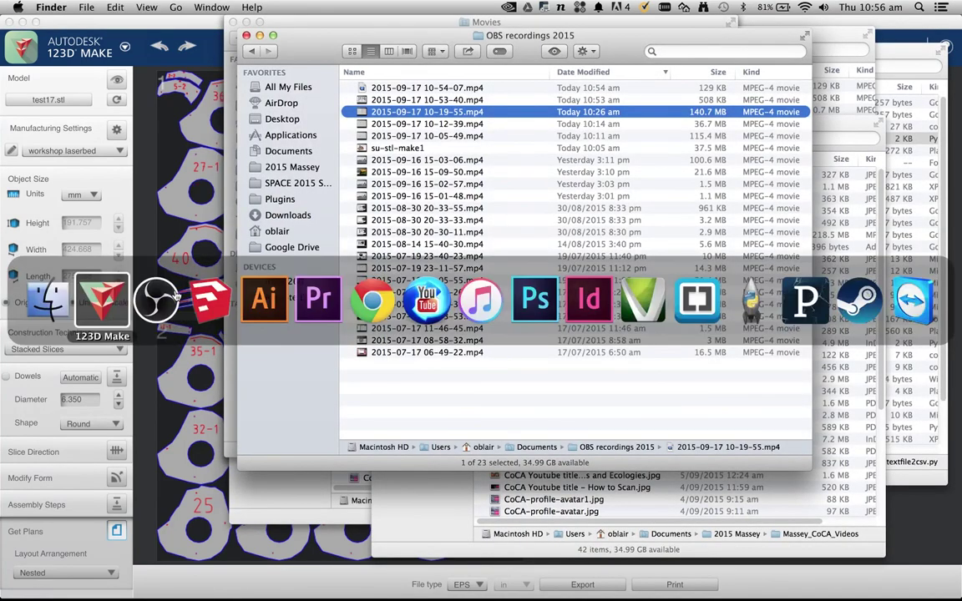
left_click(265, 299)
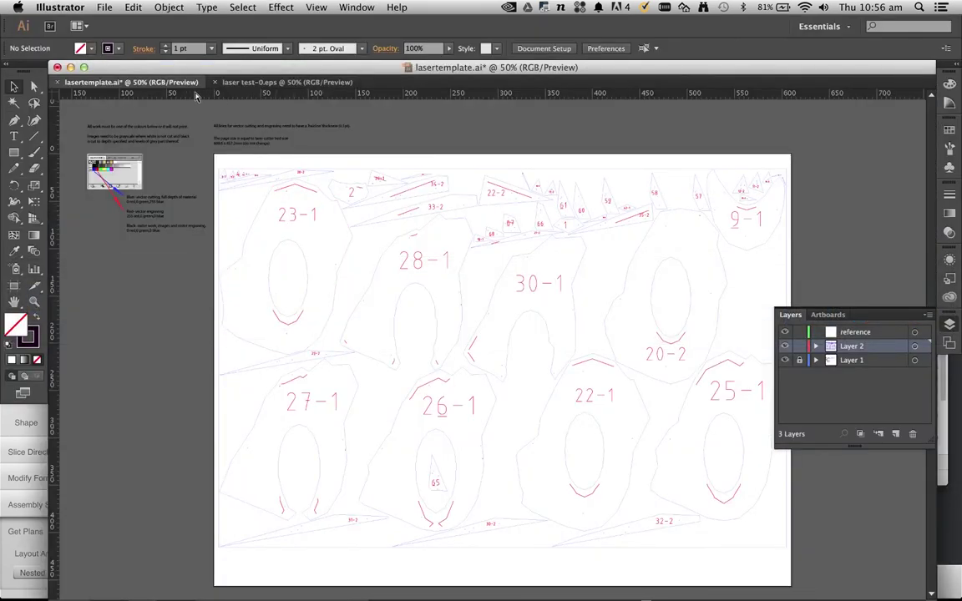
key("super+a")
key("Delete")
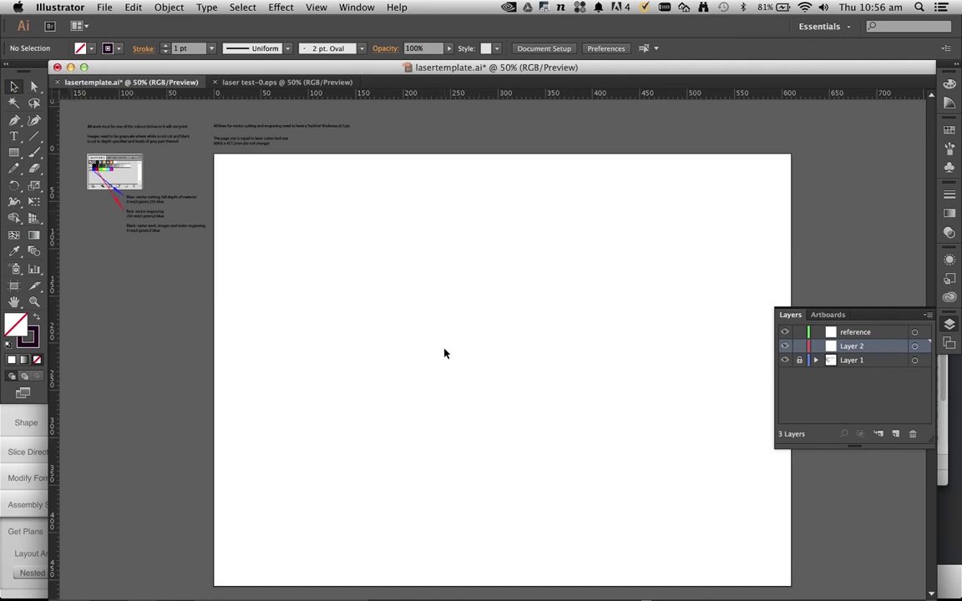
- Paste the laser test-0.eps contours into lasertemplate.ai, nudge them onto the artboard, deselect
left_click(278, 81)
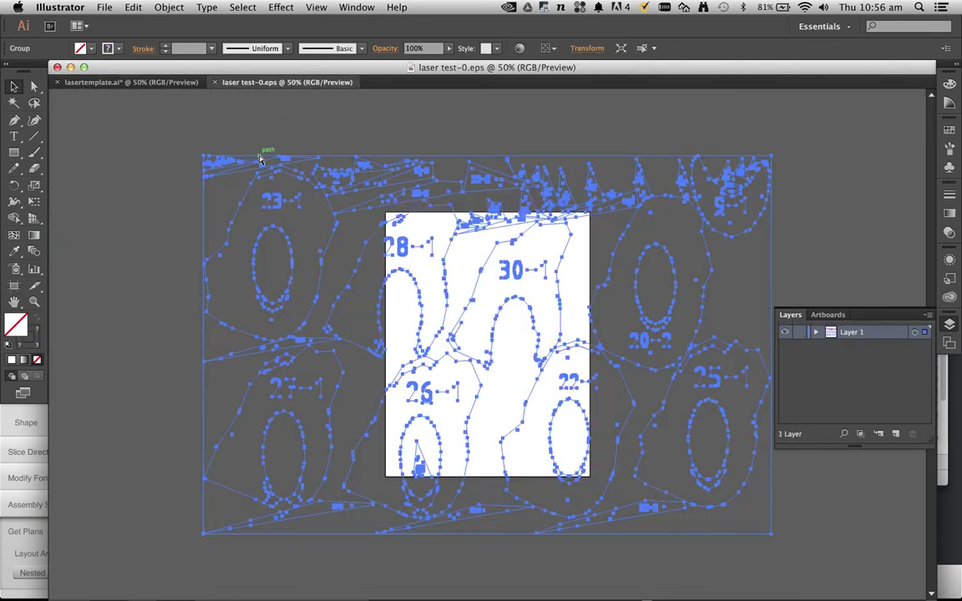
left_click(167, 83)
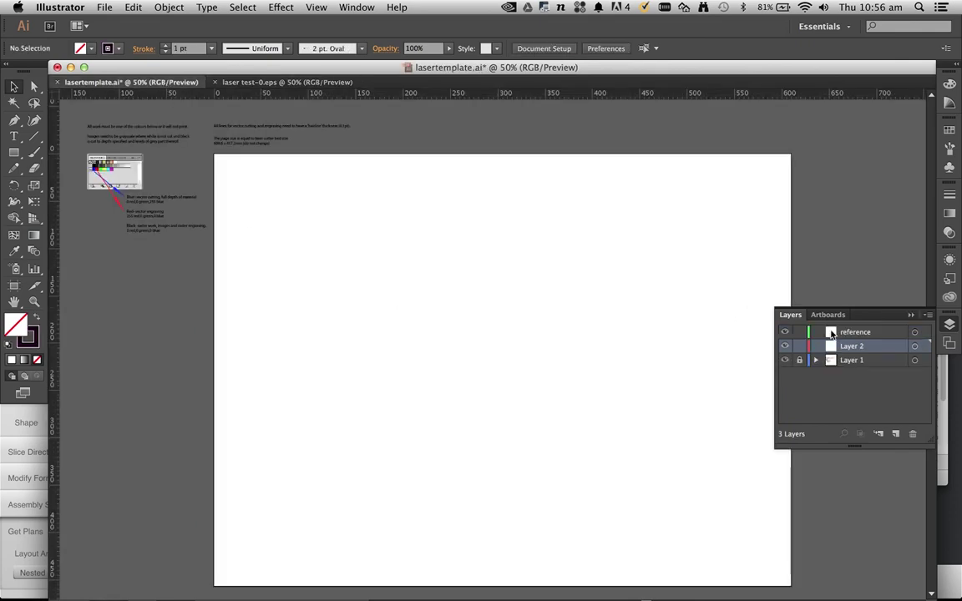
key("super+v")
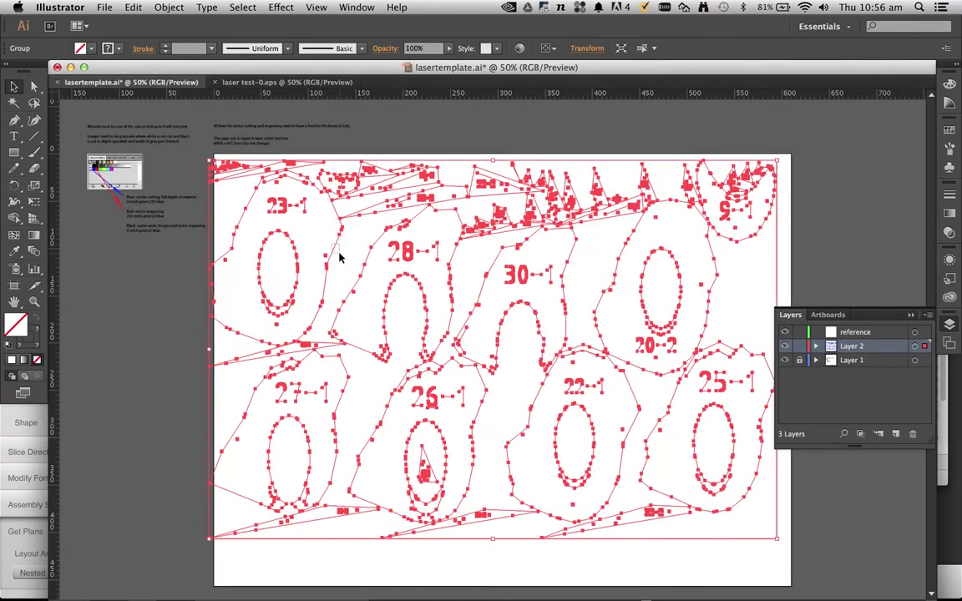
left_click_drag(338, 251, 347, 255)
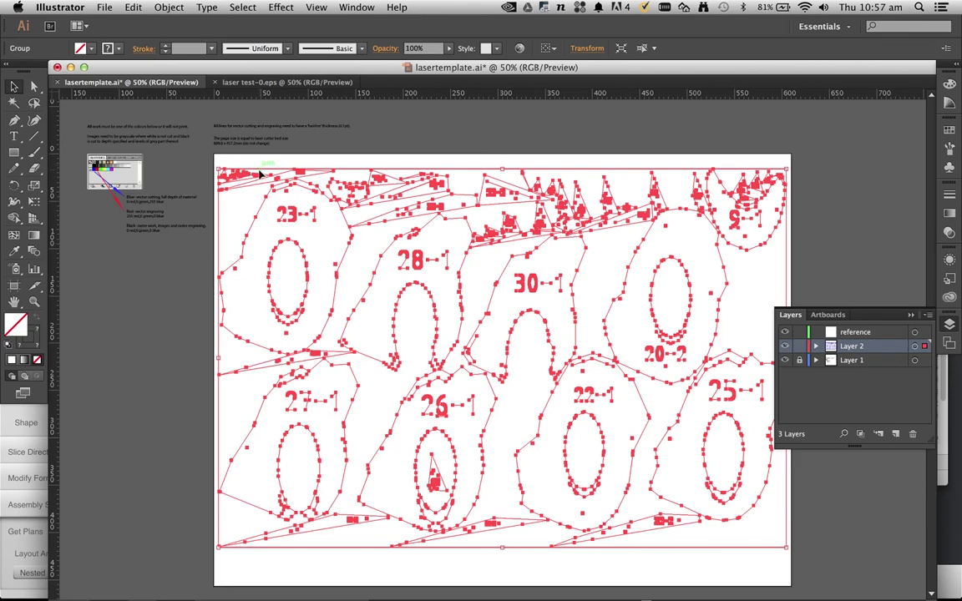
left_click(149, 385)
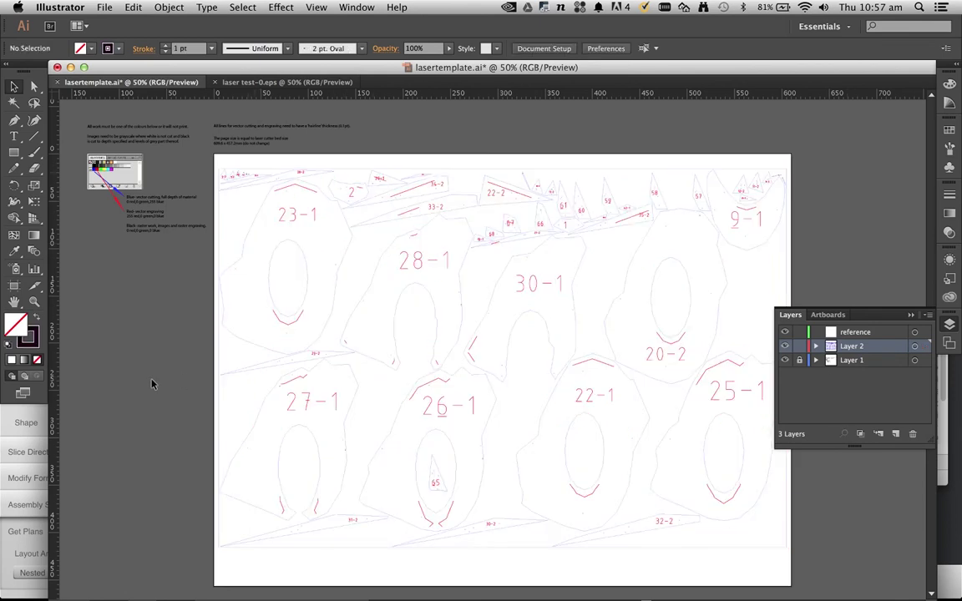